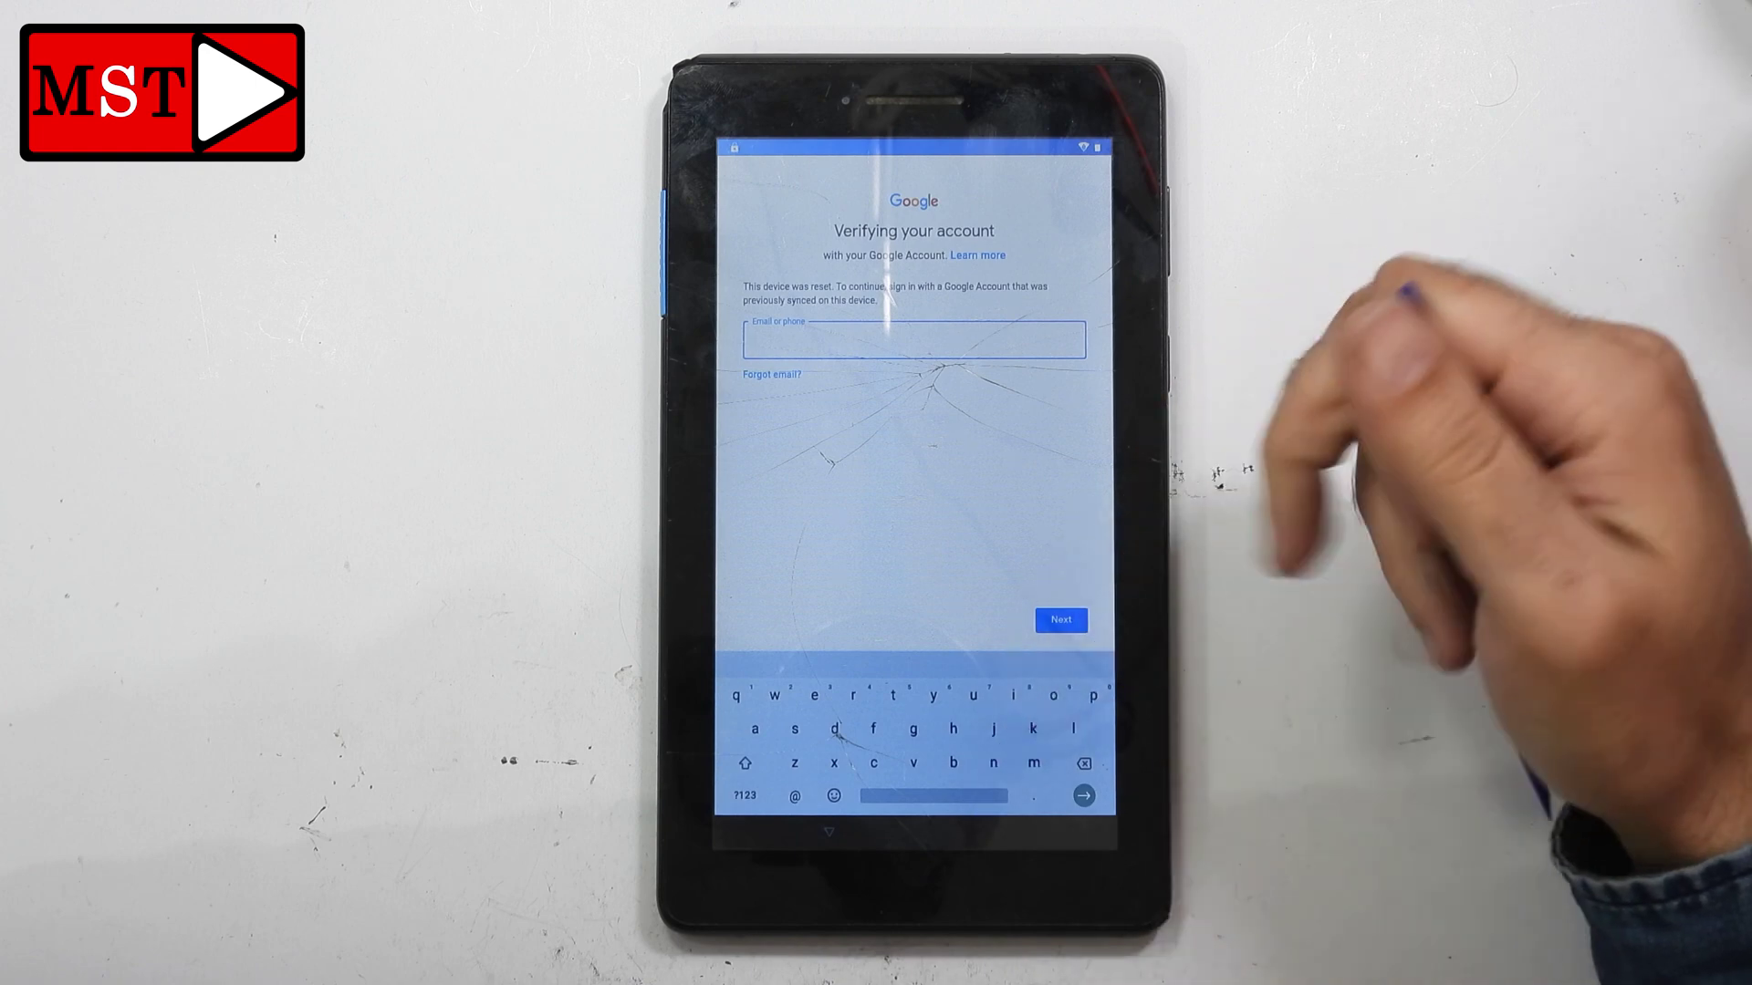
Step: Try to proceed past 'Verifying your account' with the email field left blank
left_click(1054, 621)
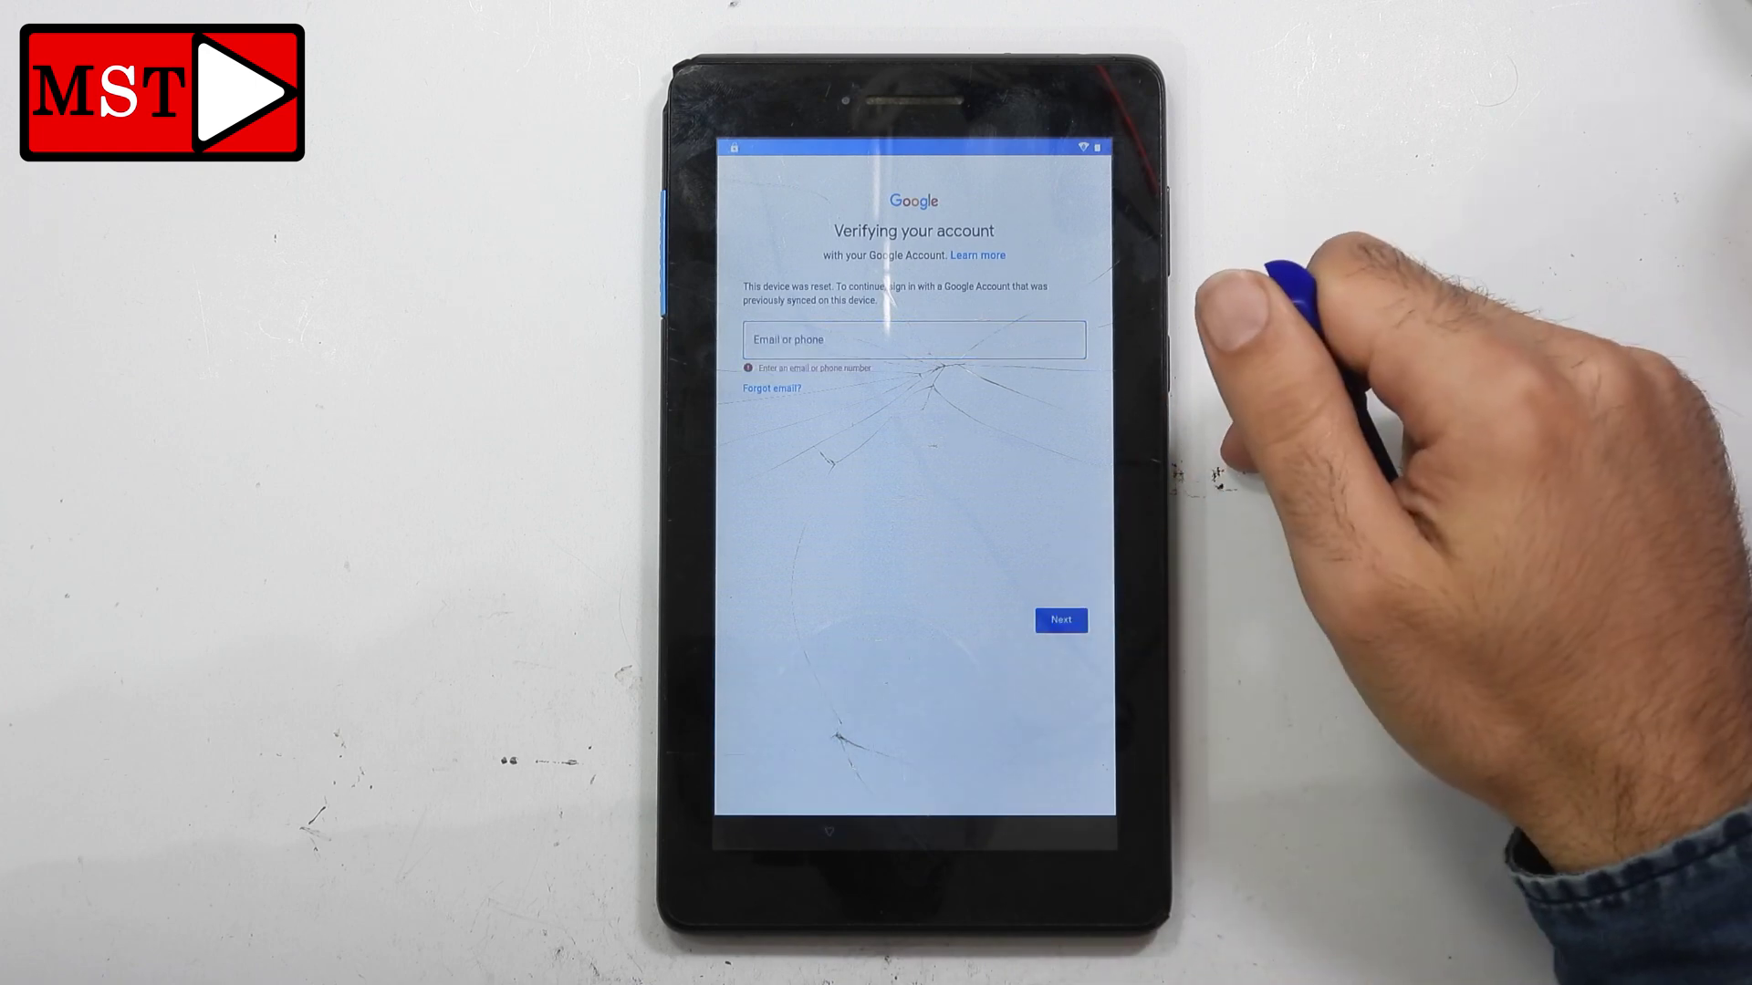
Step: Back out from account verification through Wi‑Fi to the Hello welcome screen
left_click(914, 339)
left_click(829, 831)
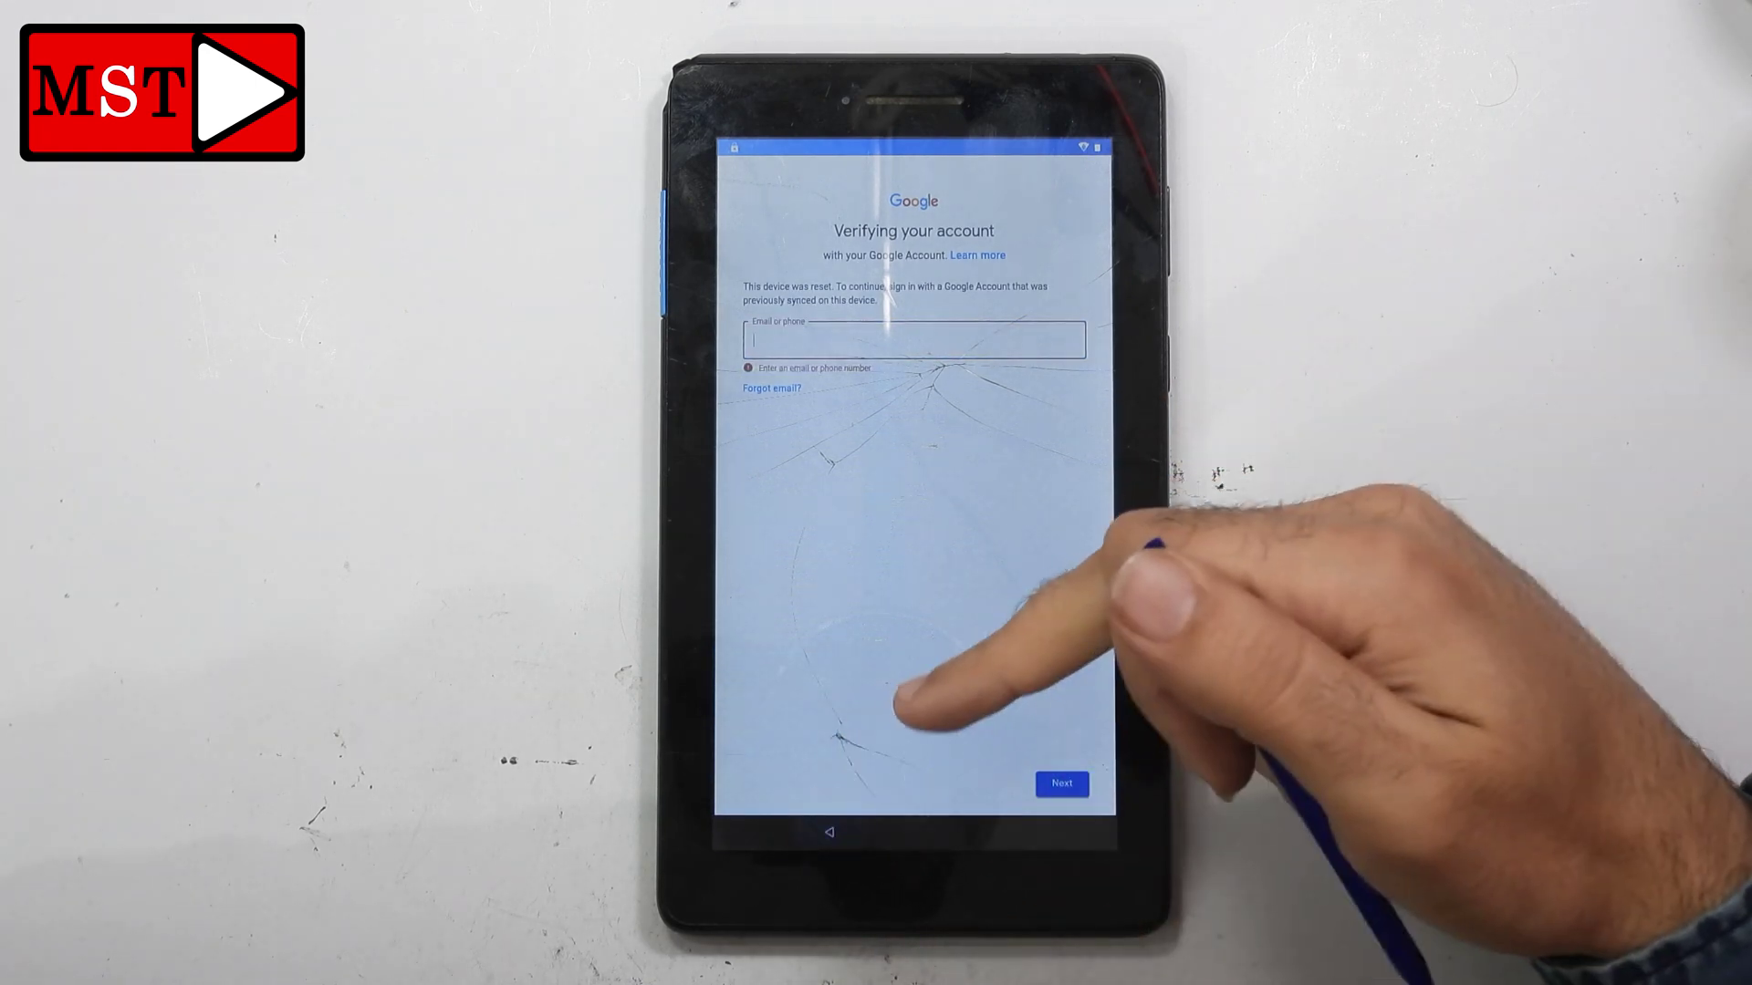
left_click(830, 831)
left_click(830, 832)
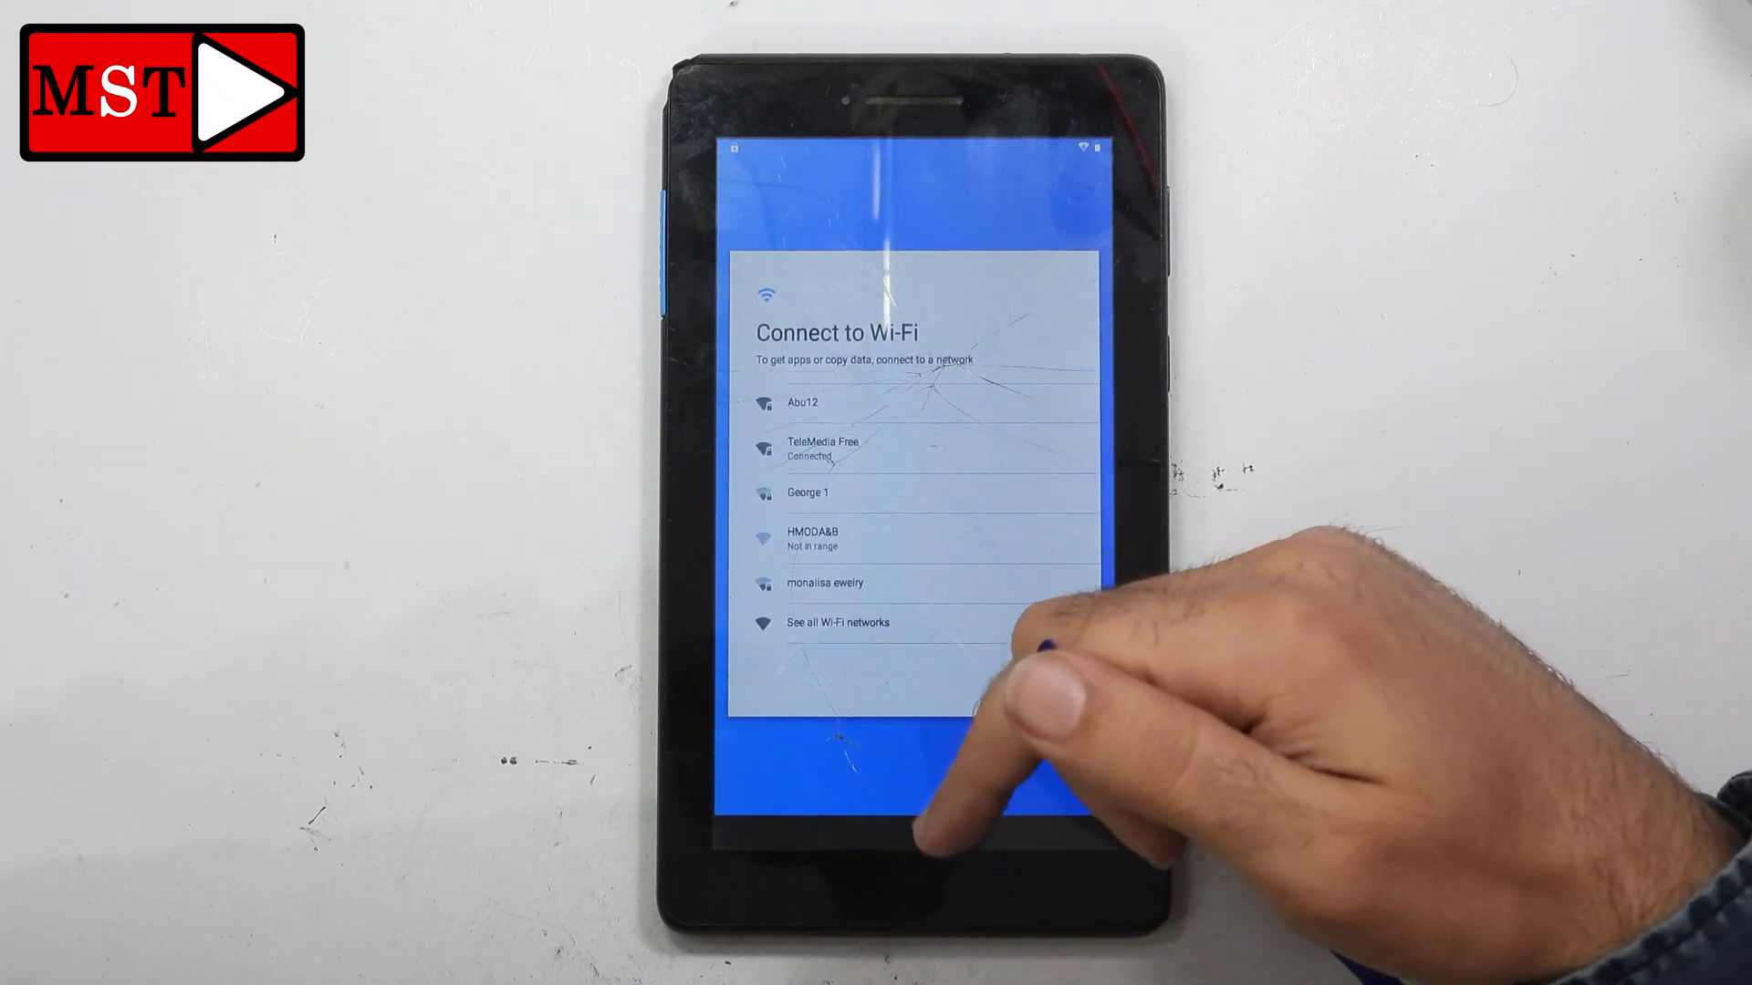
left_click(830, 830)
Step: Cancel an Afrikaans pick and set the setup language to العربية (مصر)
left_click(890, 462)
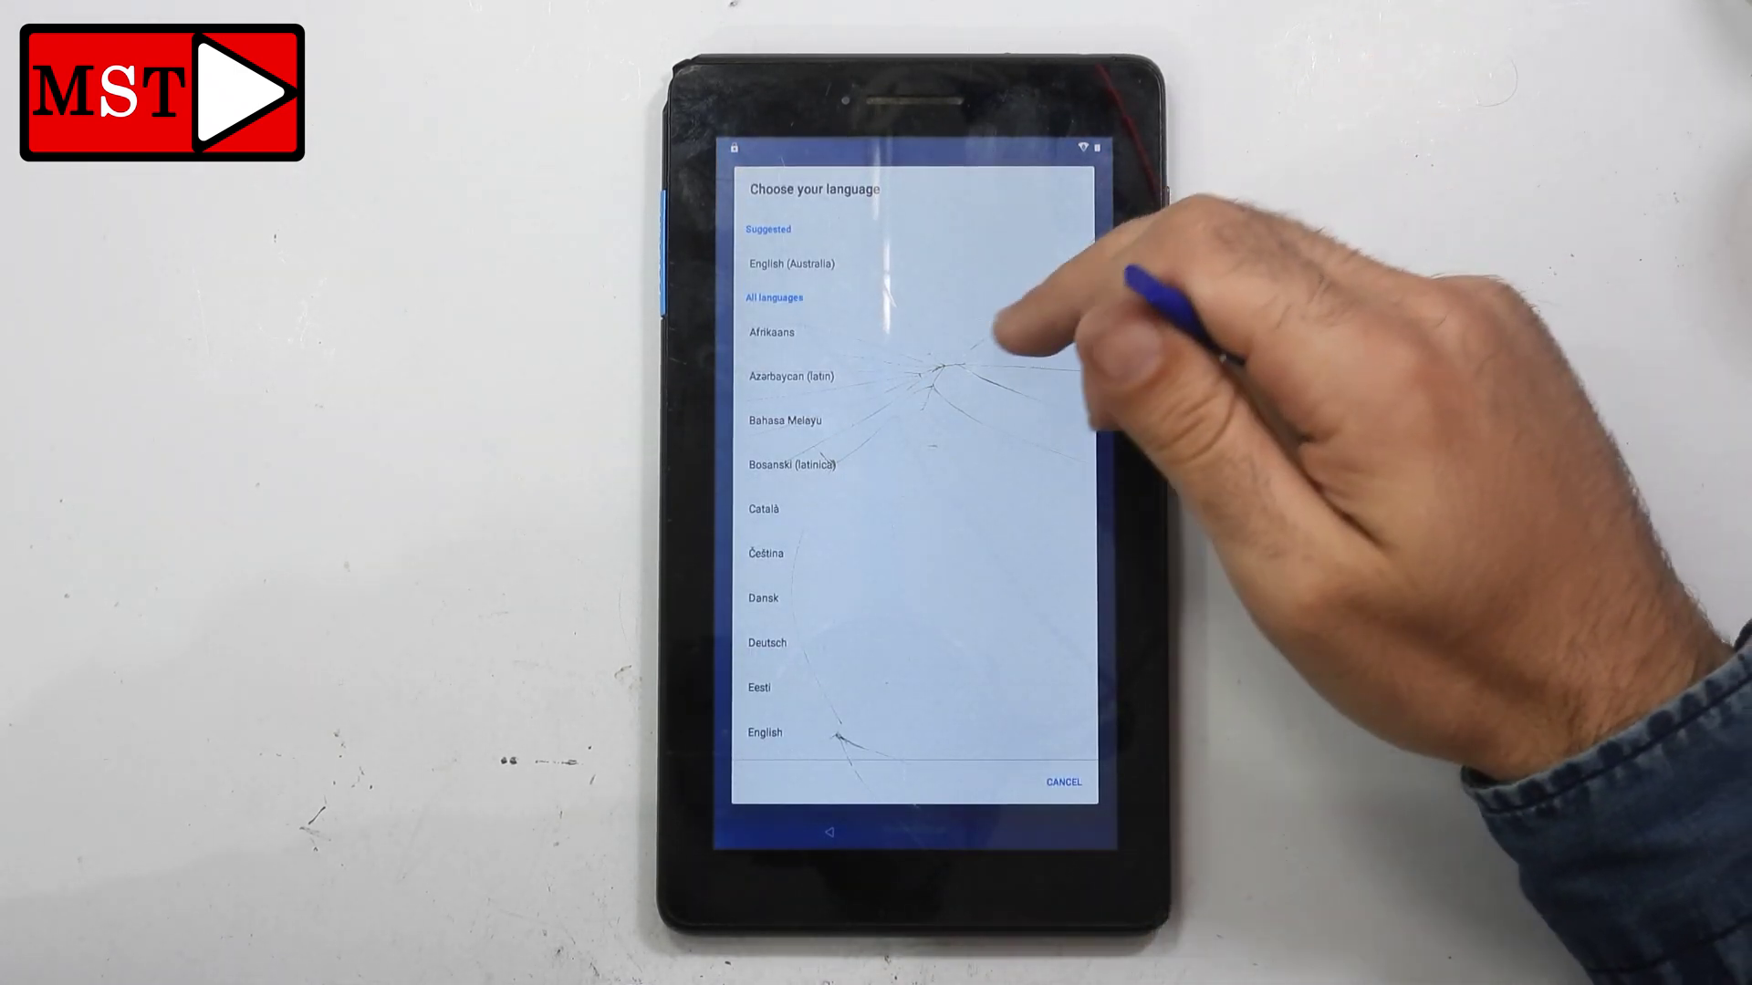
left_click(822, 331)
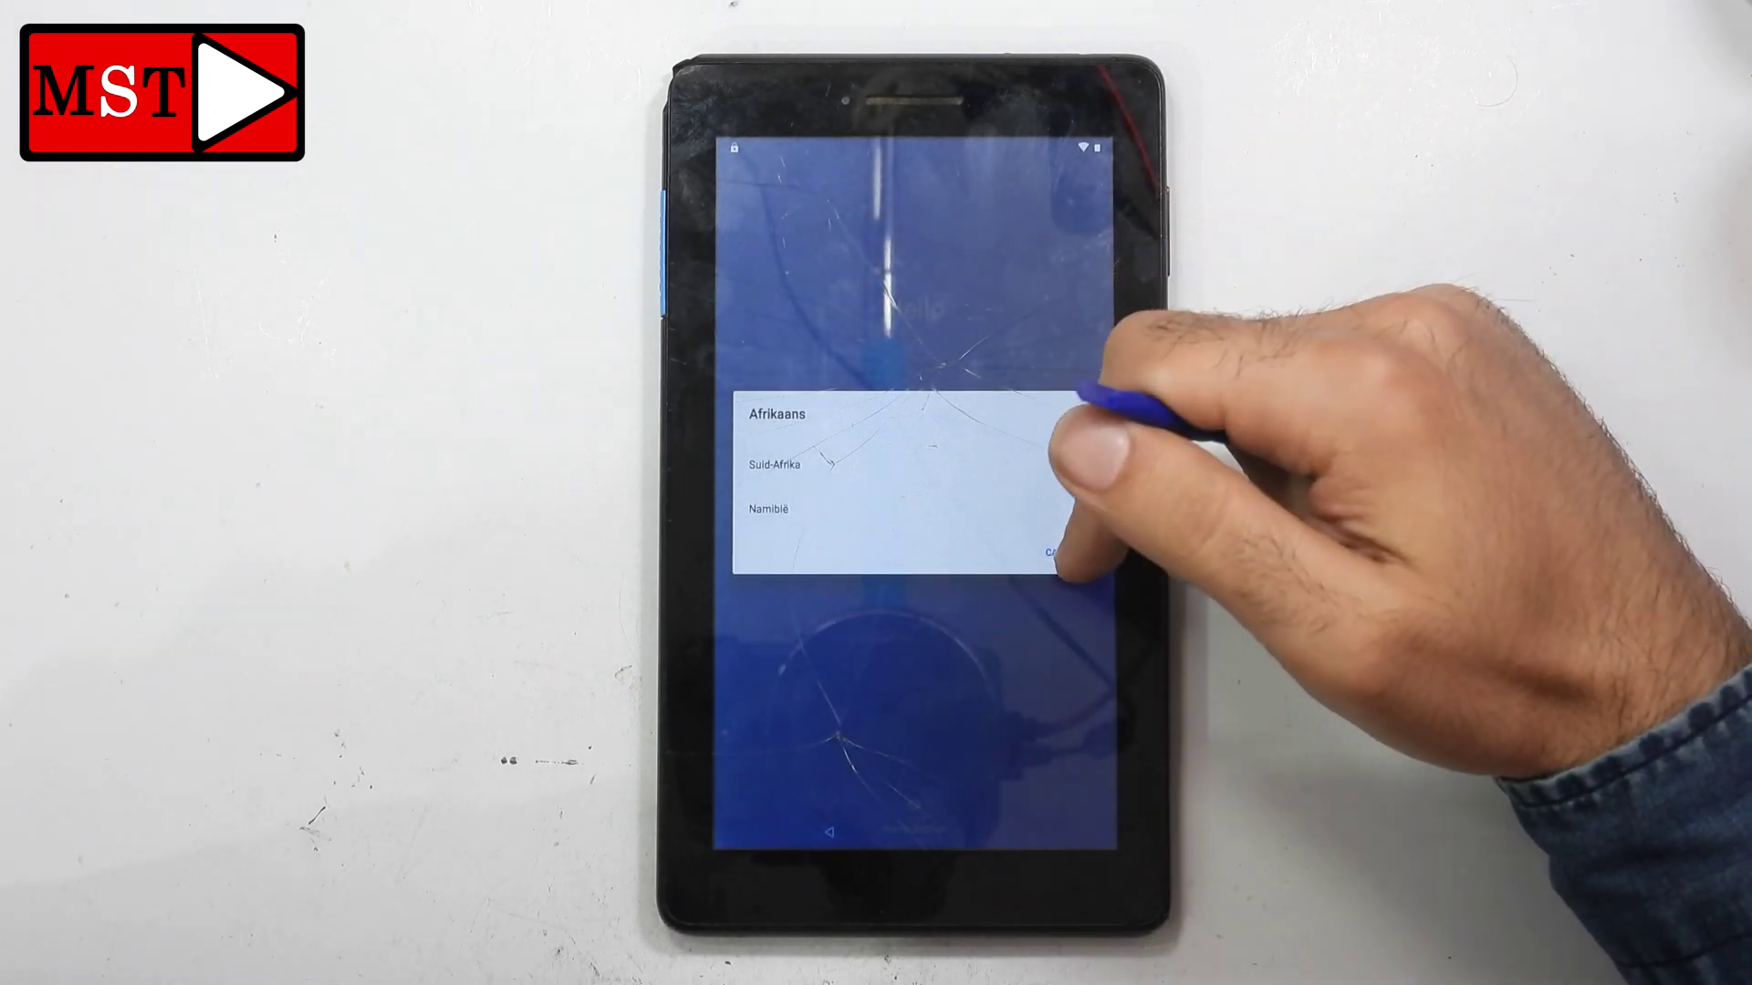
left_click(1061, 555)
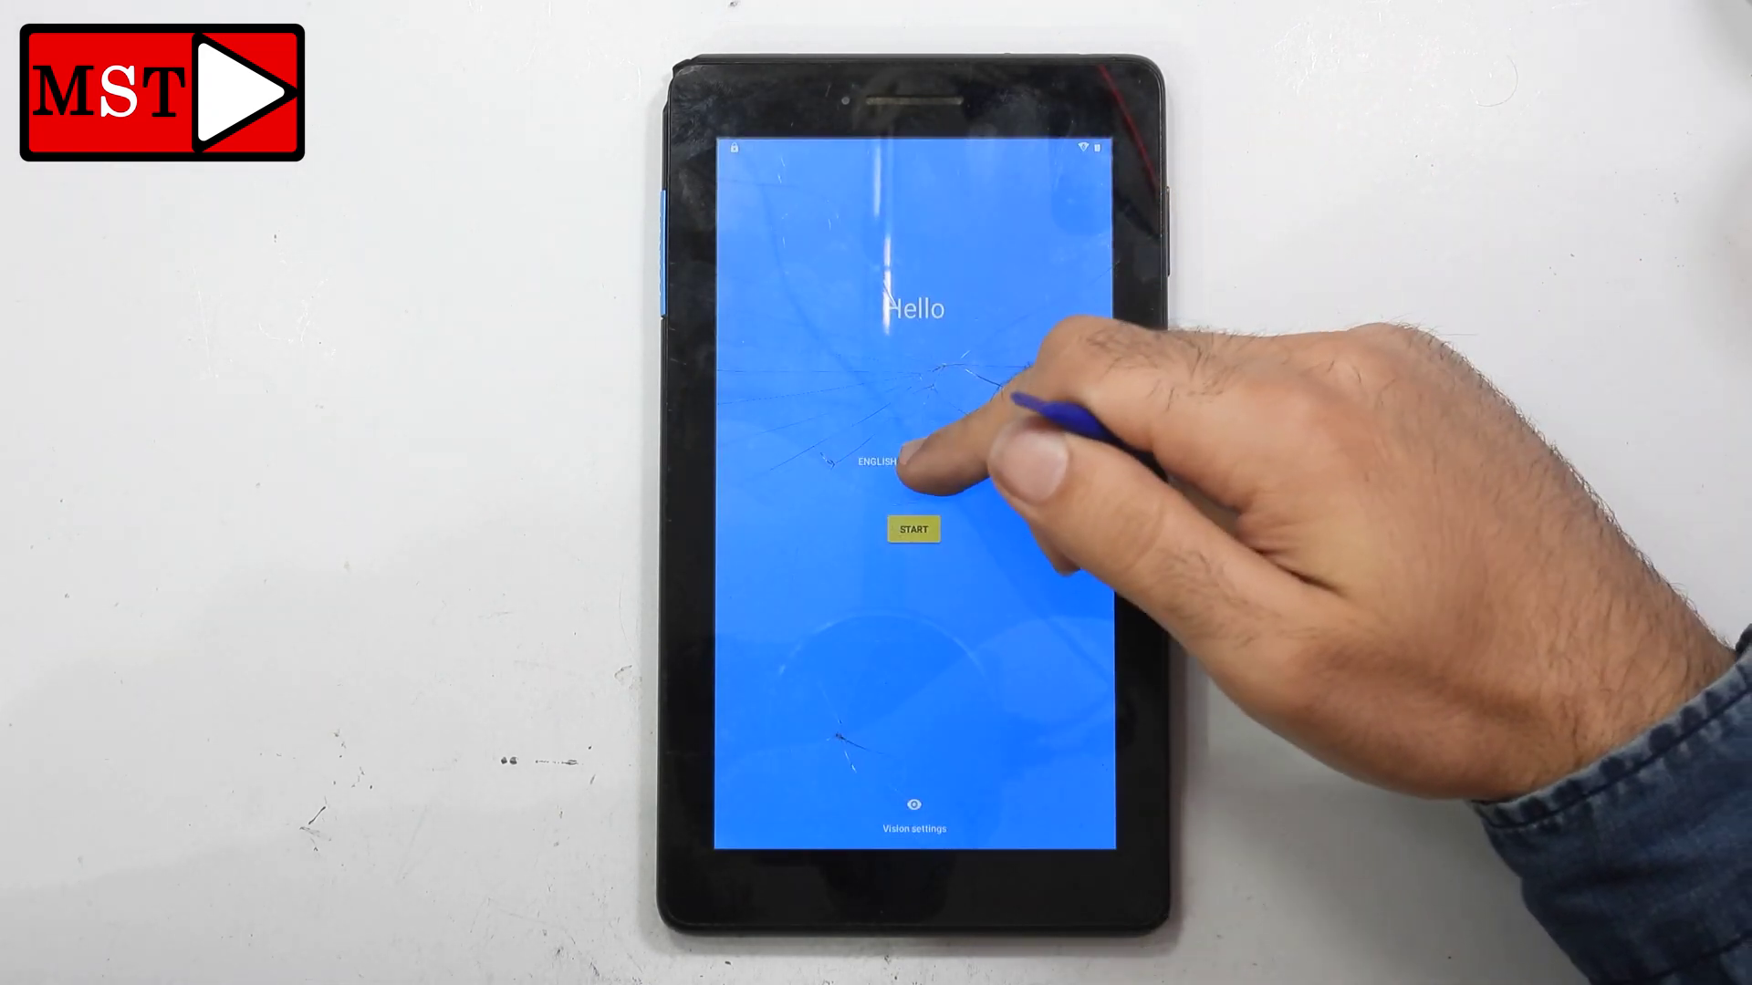
left_click(910, 461)
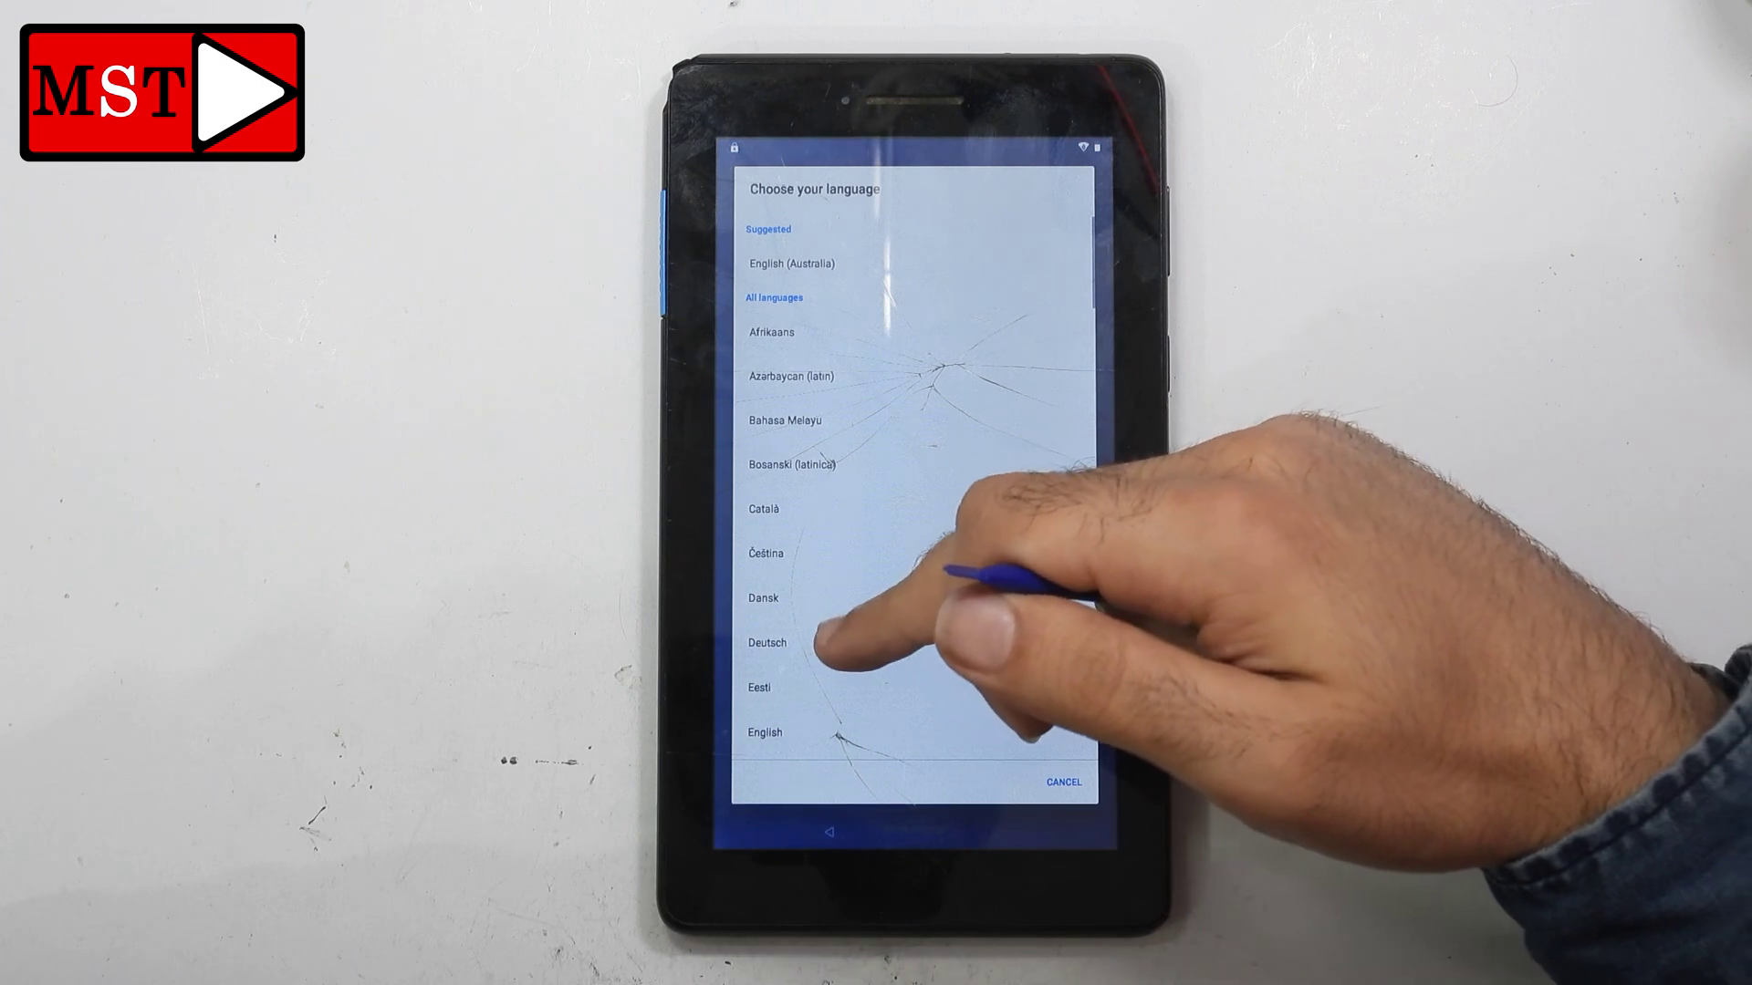
left_click_drag(877, 644, 930, 452)
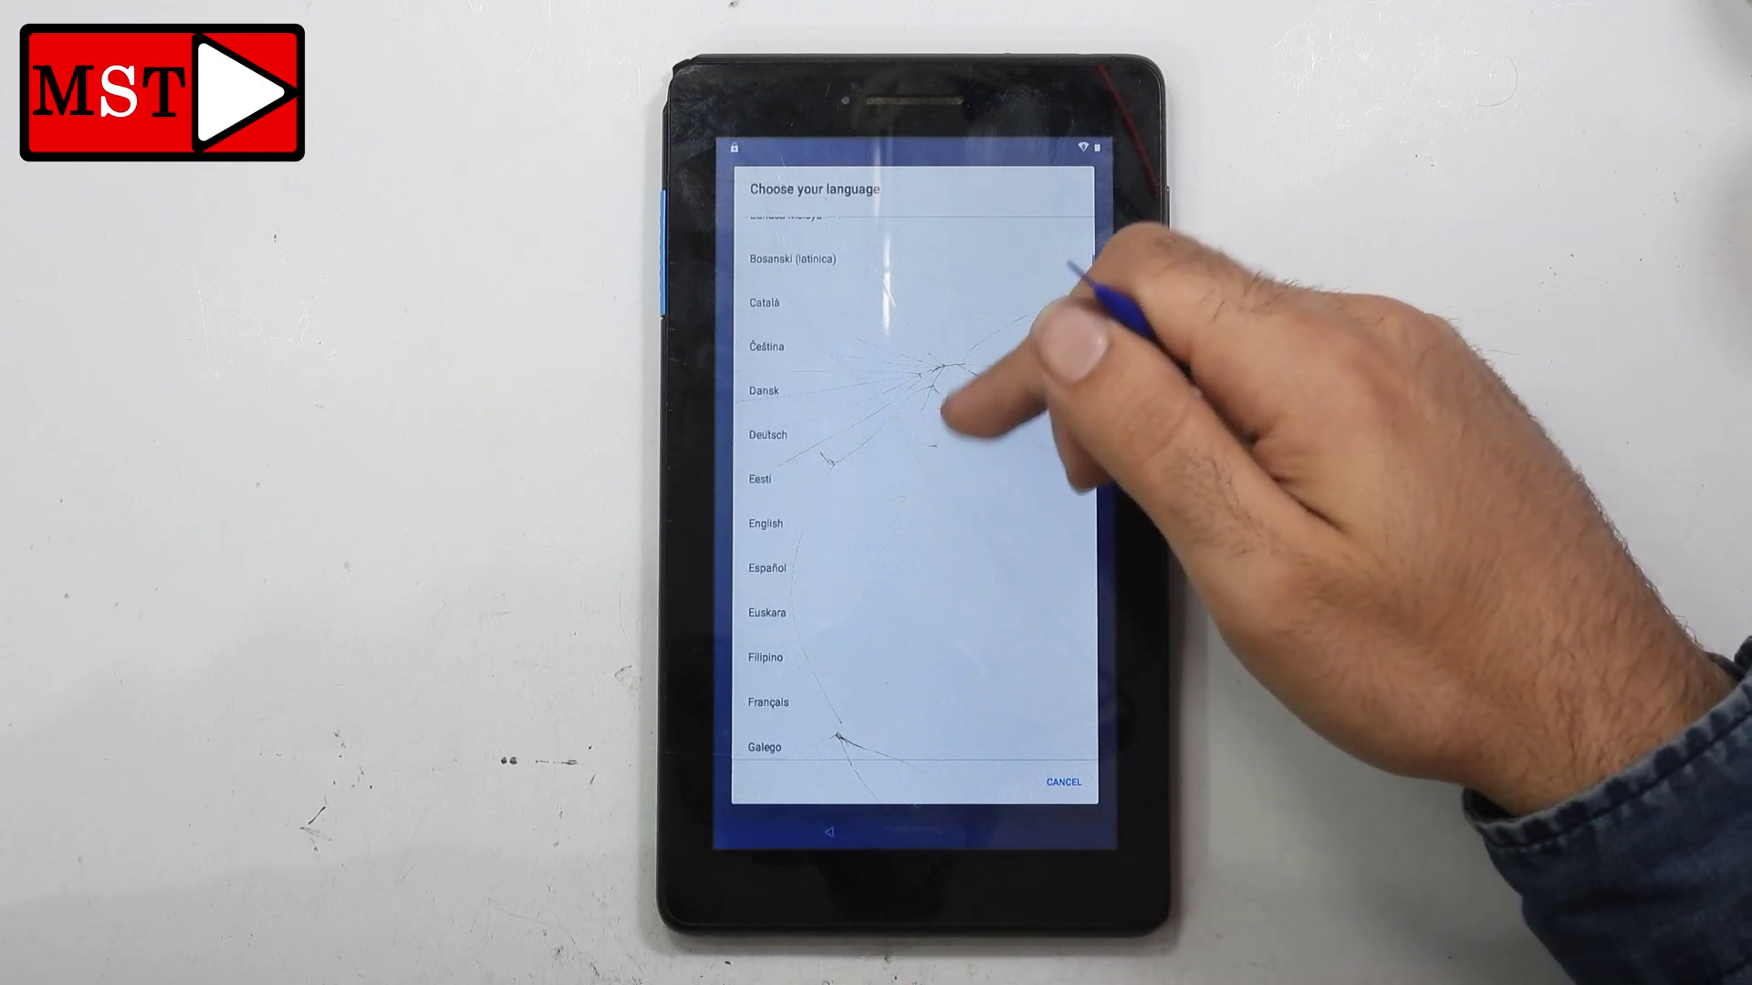
left_click_drag(944, 629, 959, 383)
left_click_drag(944, 629, 958, 383)
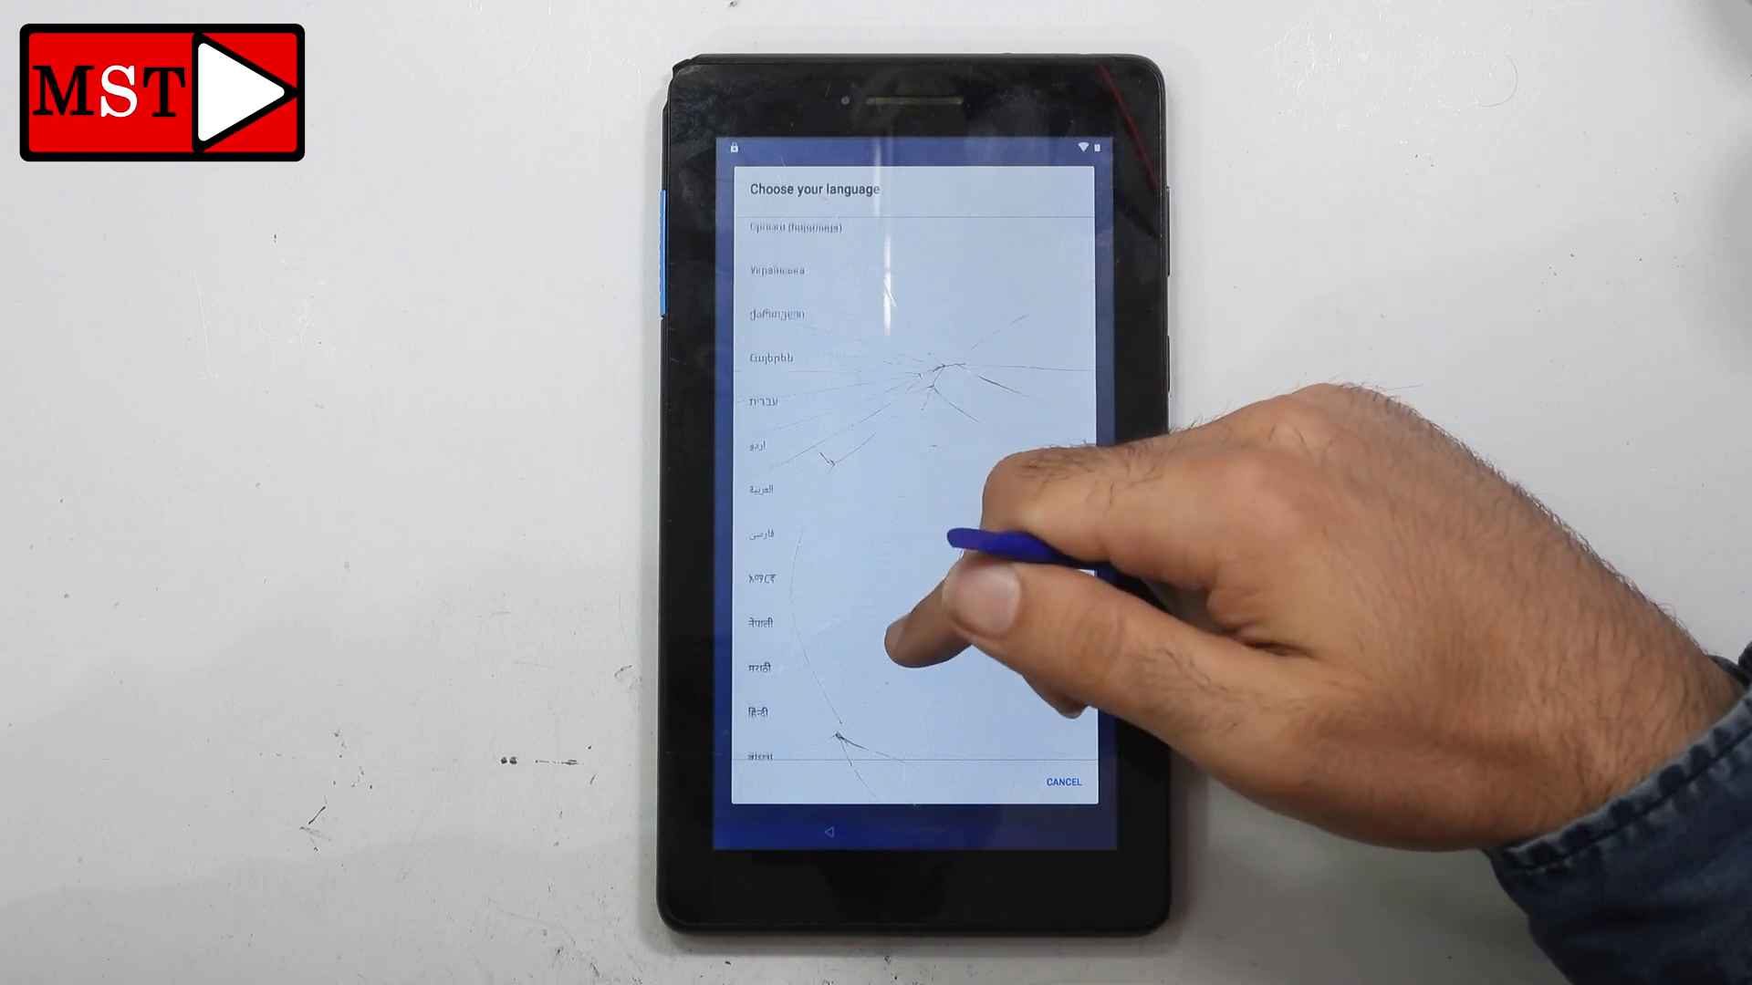
left_click(821, 479)
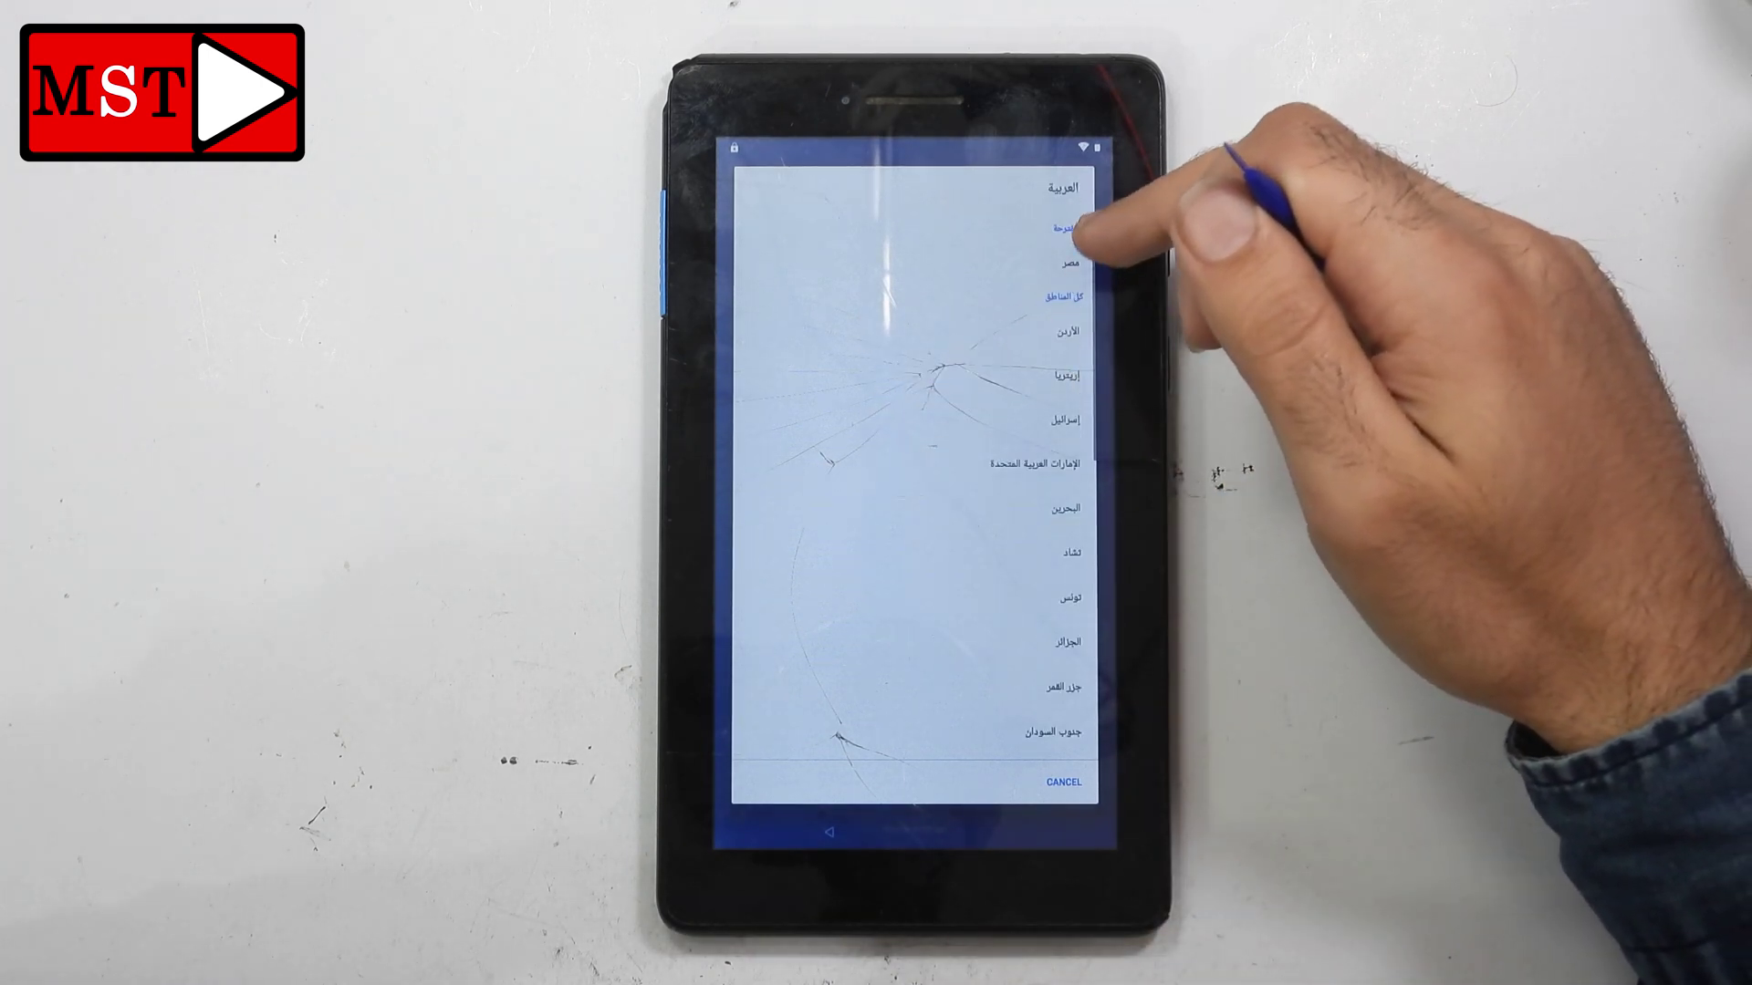
left_click(1067, 261)
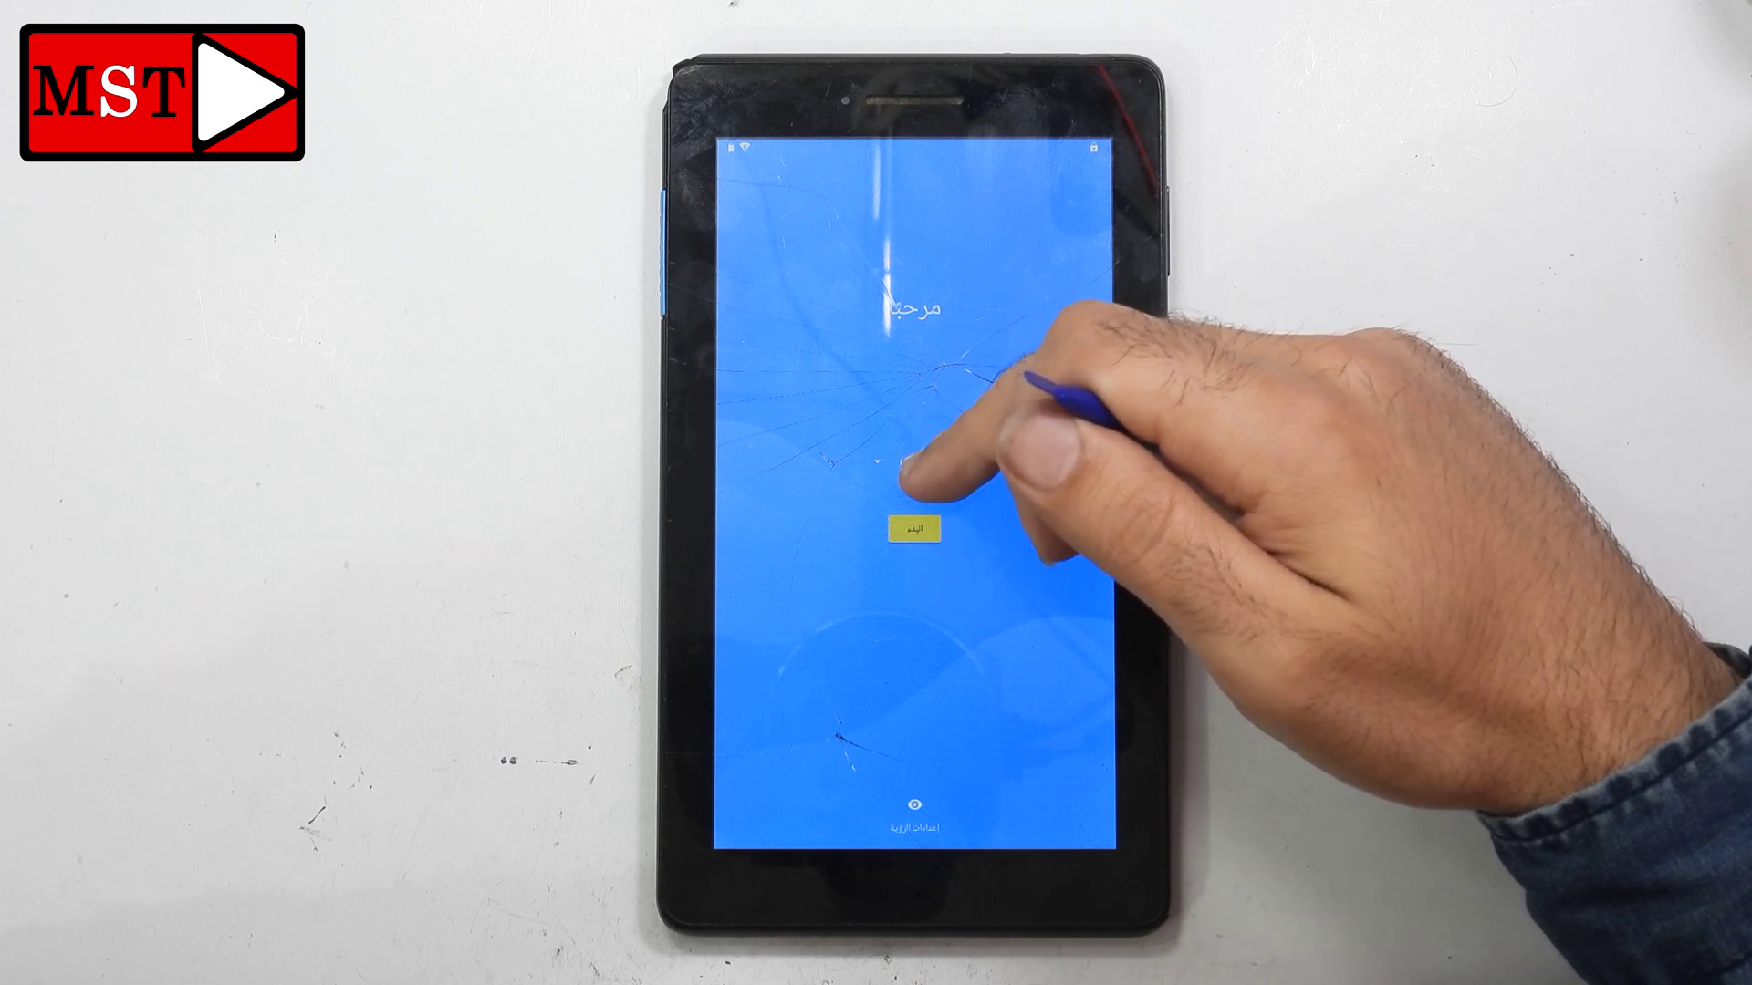
left_click(919, 459)
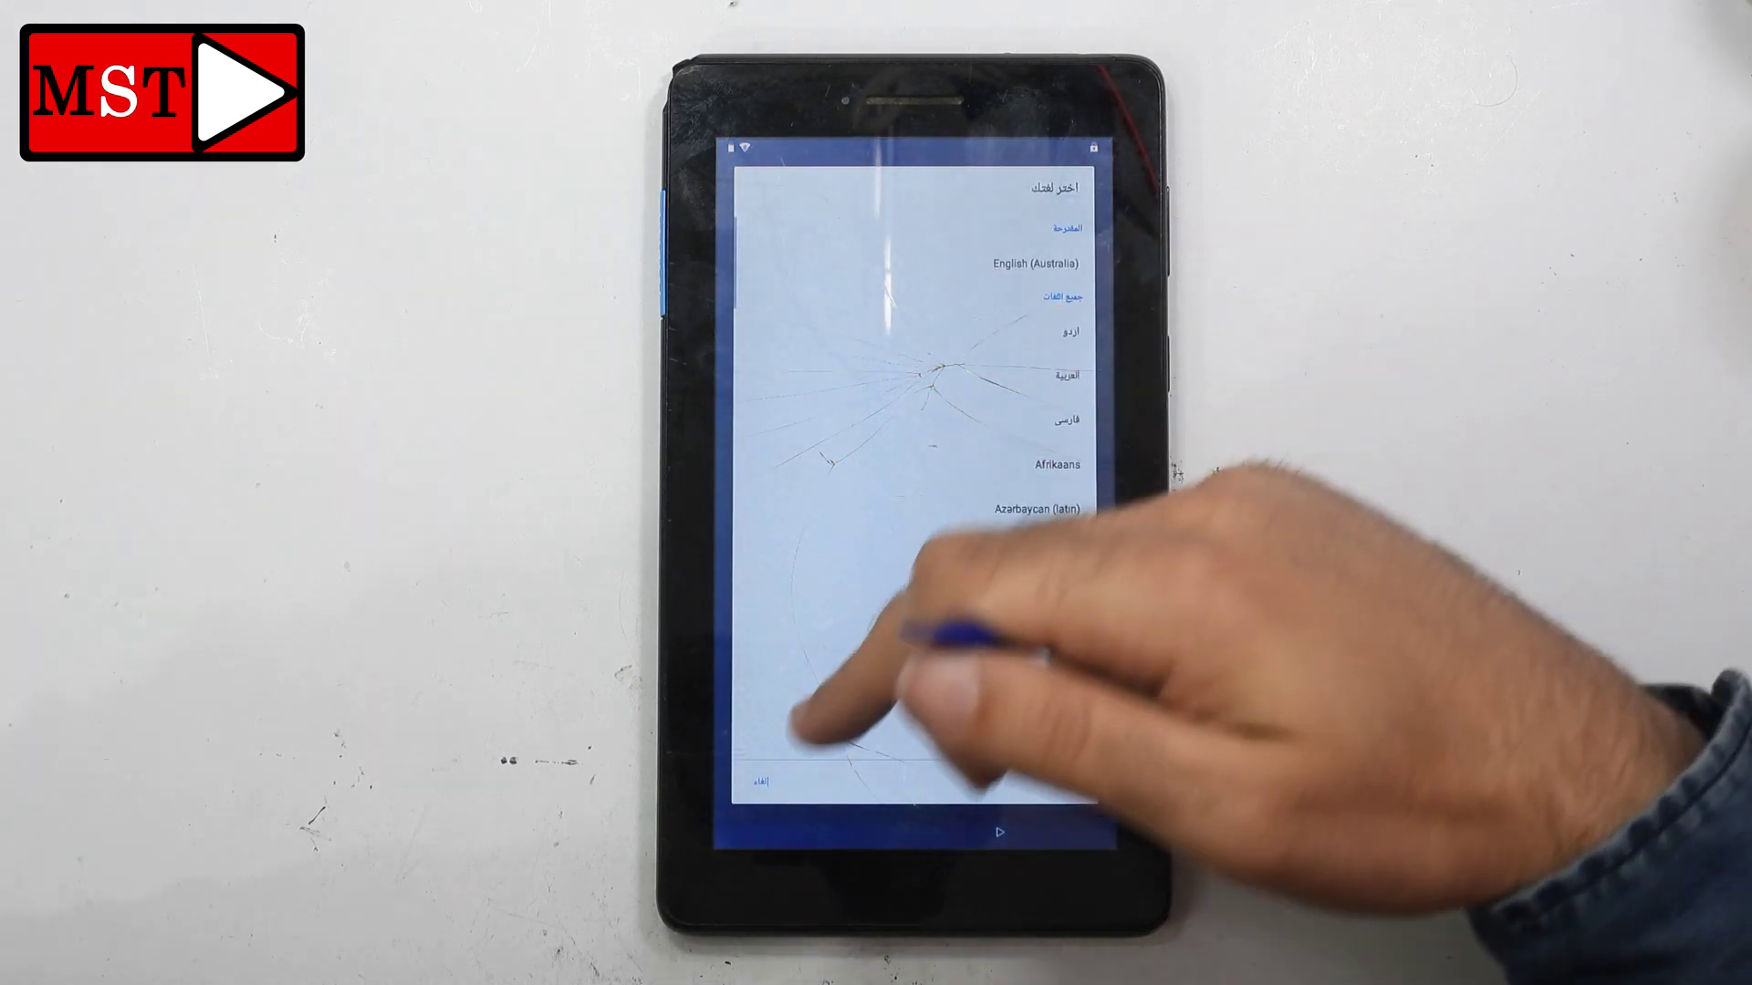
Step: Start setup in Arabic, pass the update check, and skip copying apps and data
left_click(767, 808)
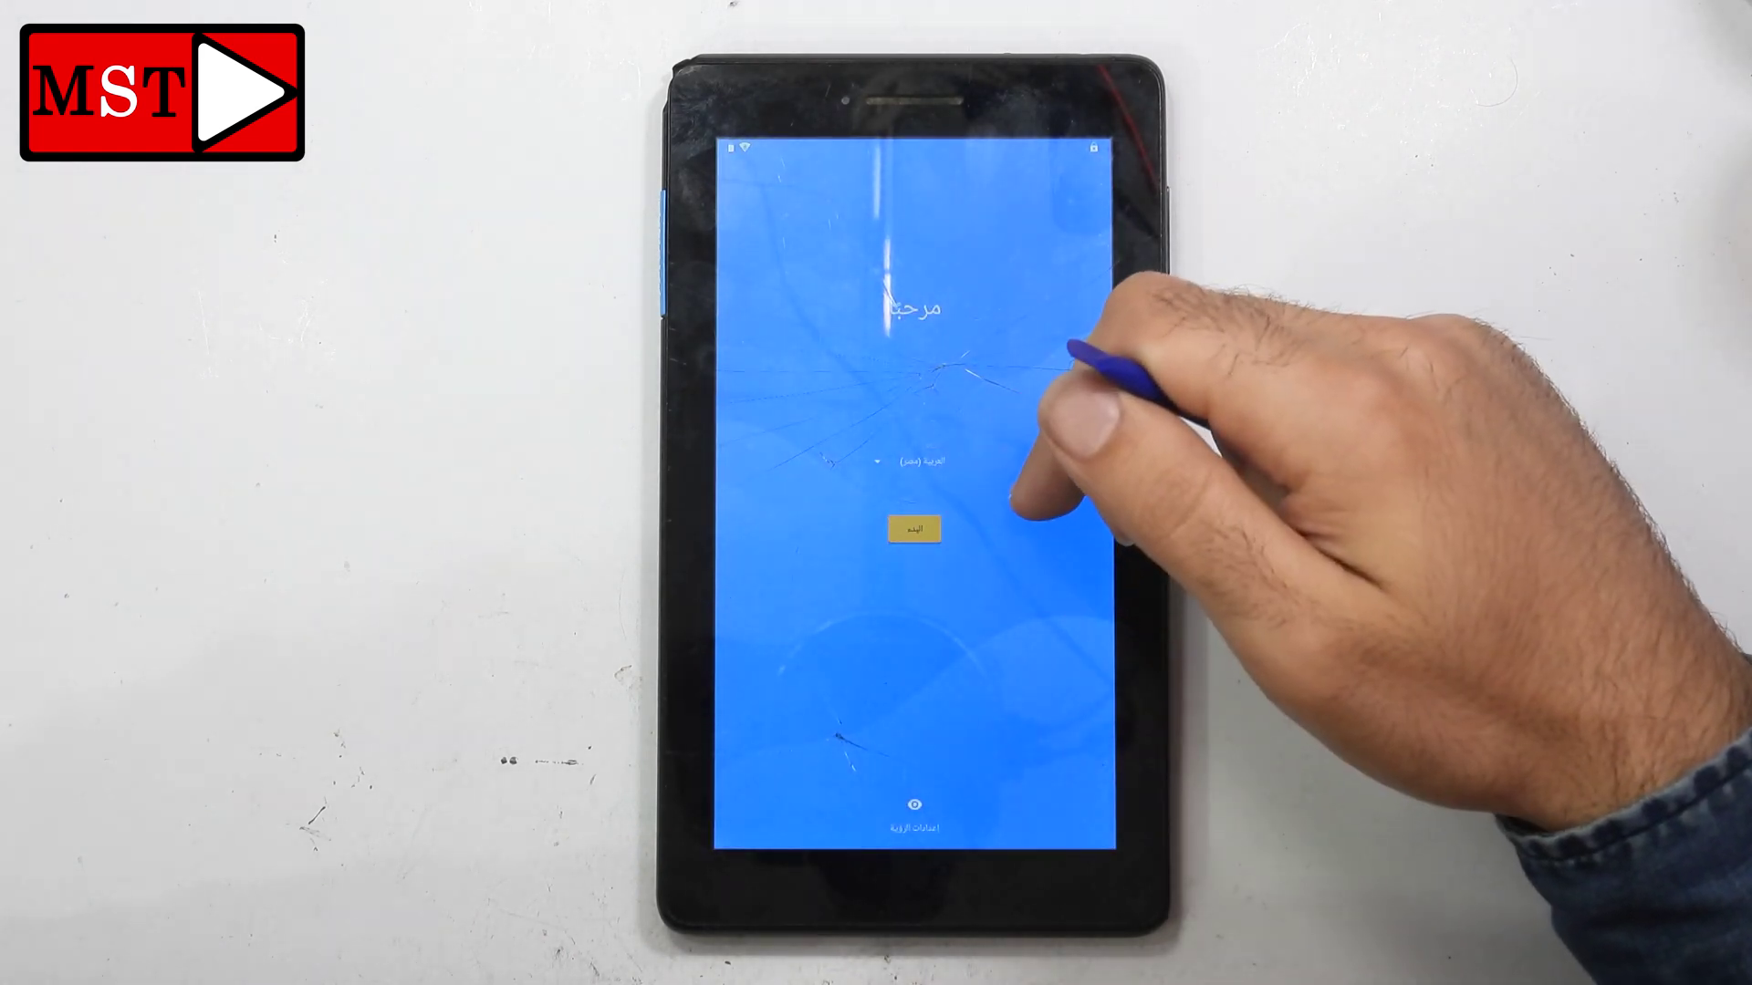
left_click(914, 529)
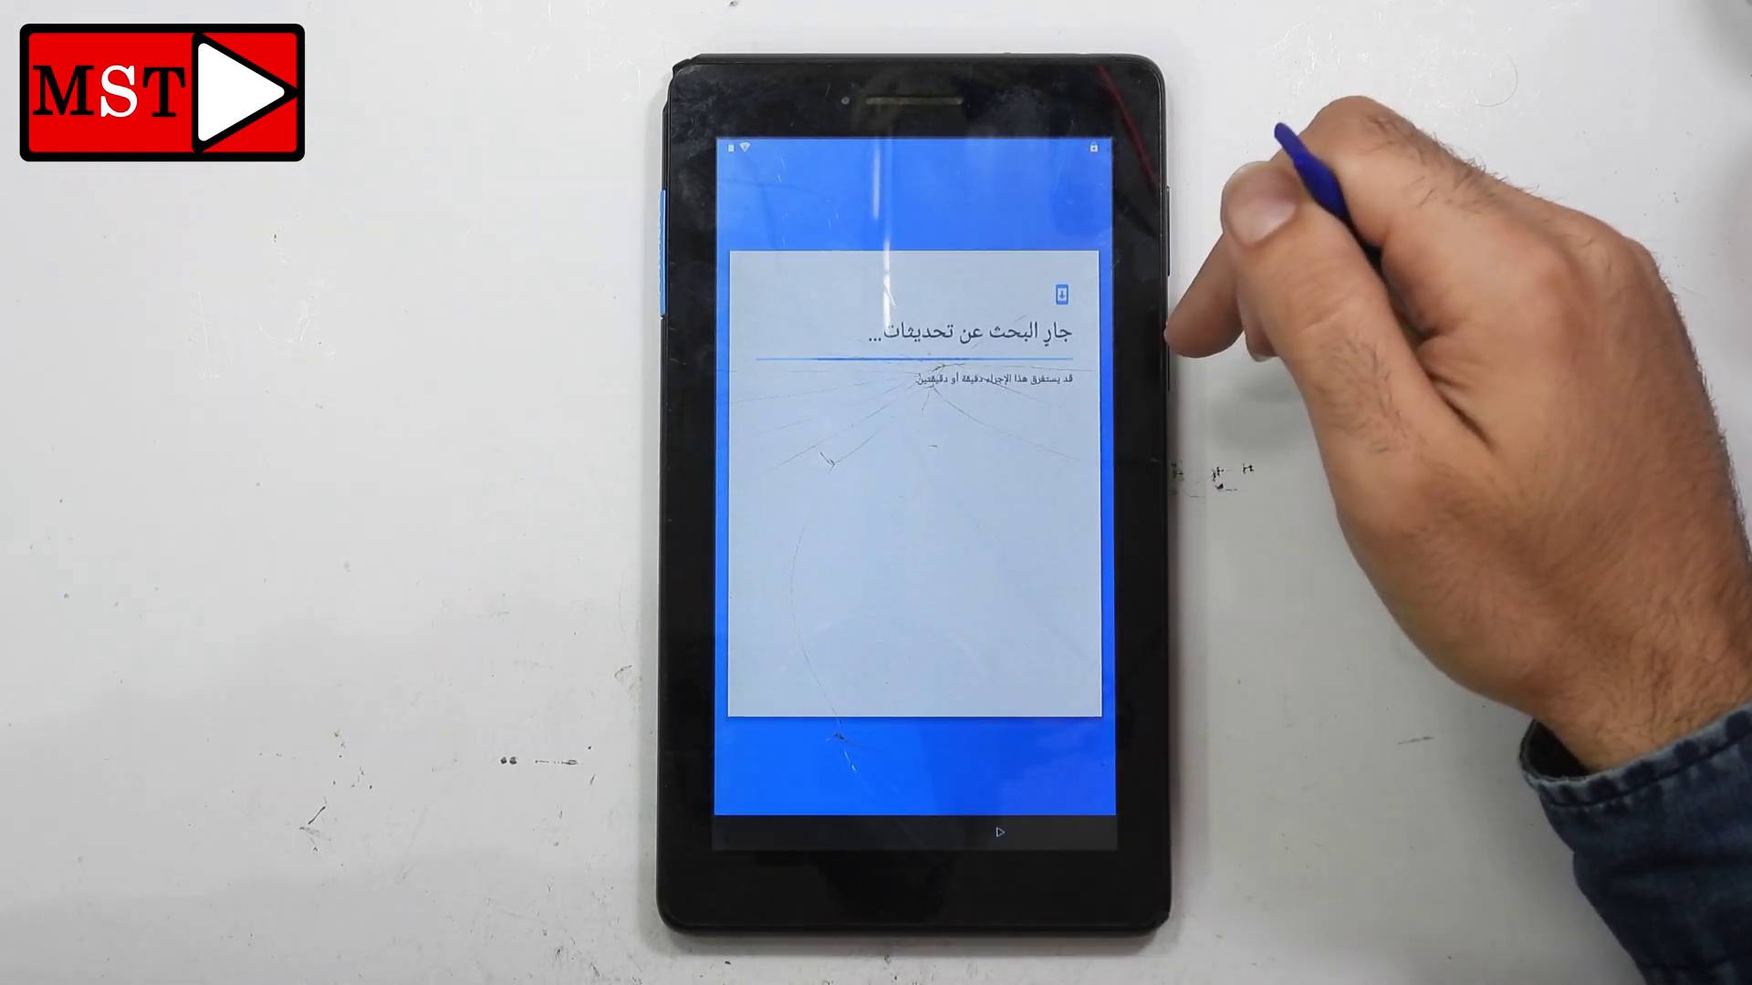
left_click(986, 471)
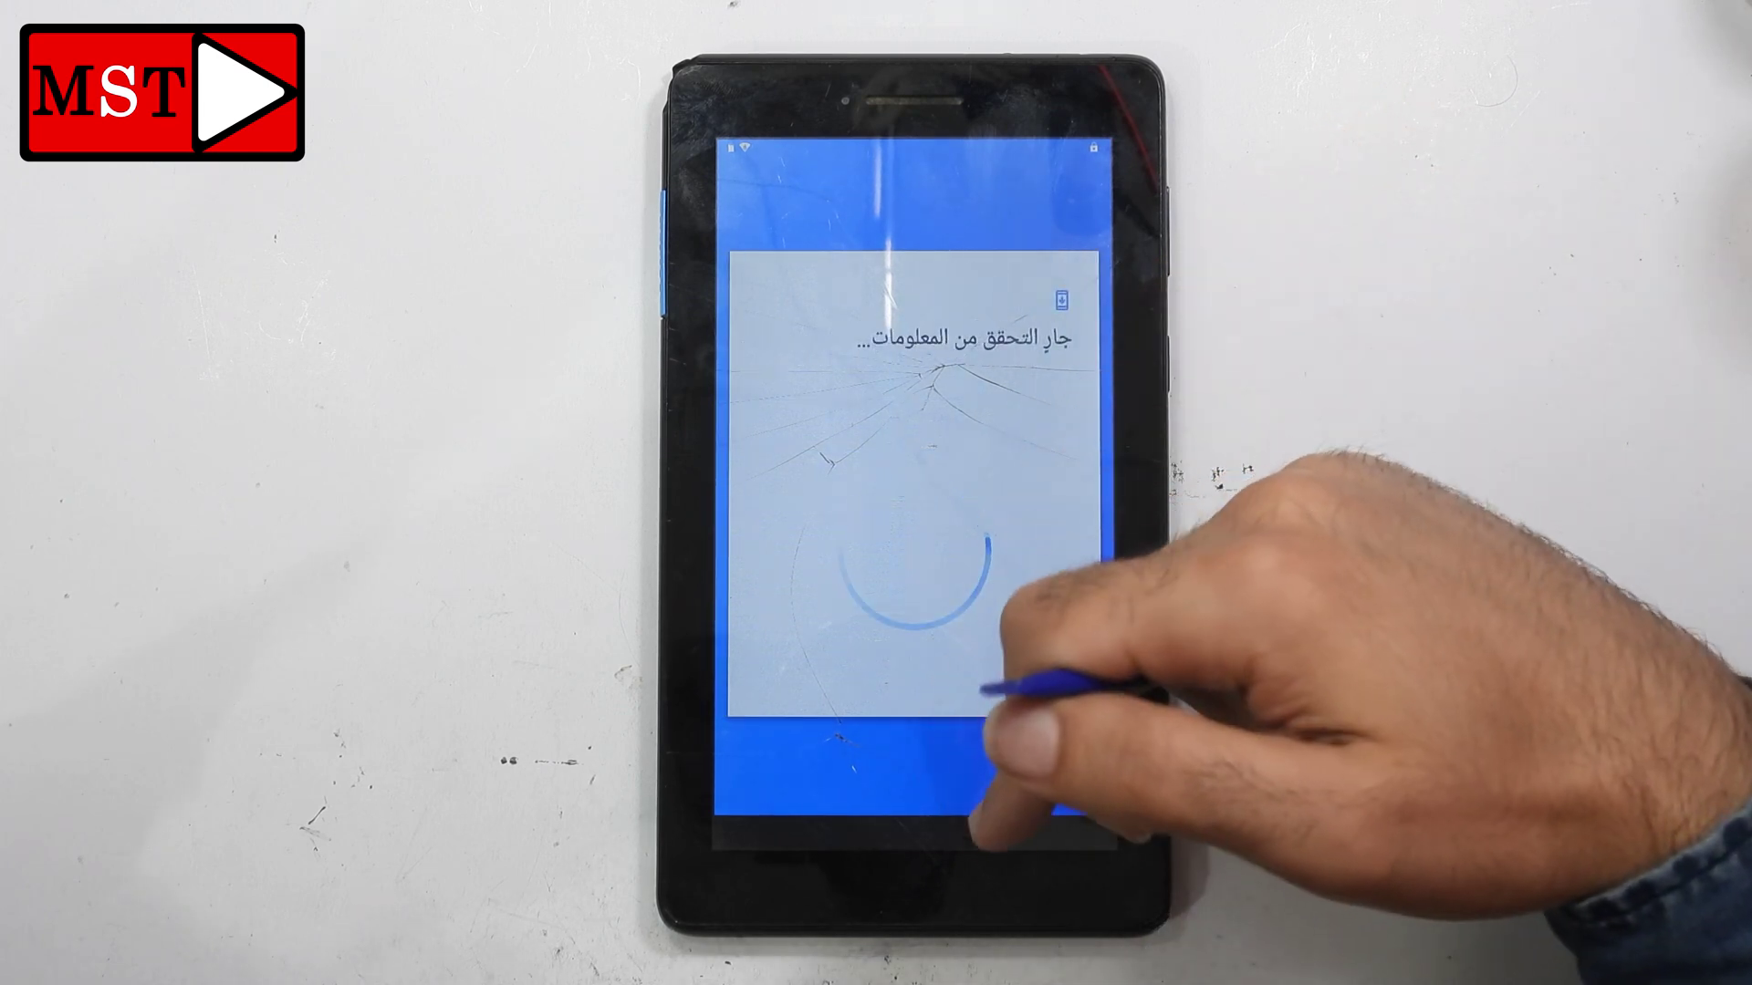
left_click(914, 632)
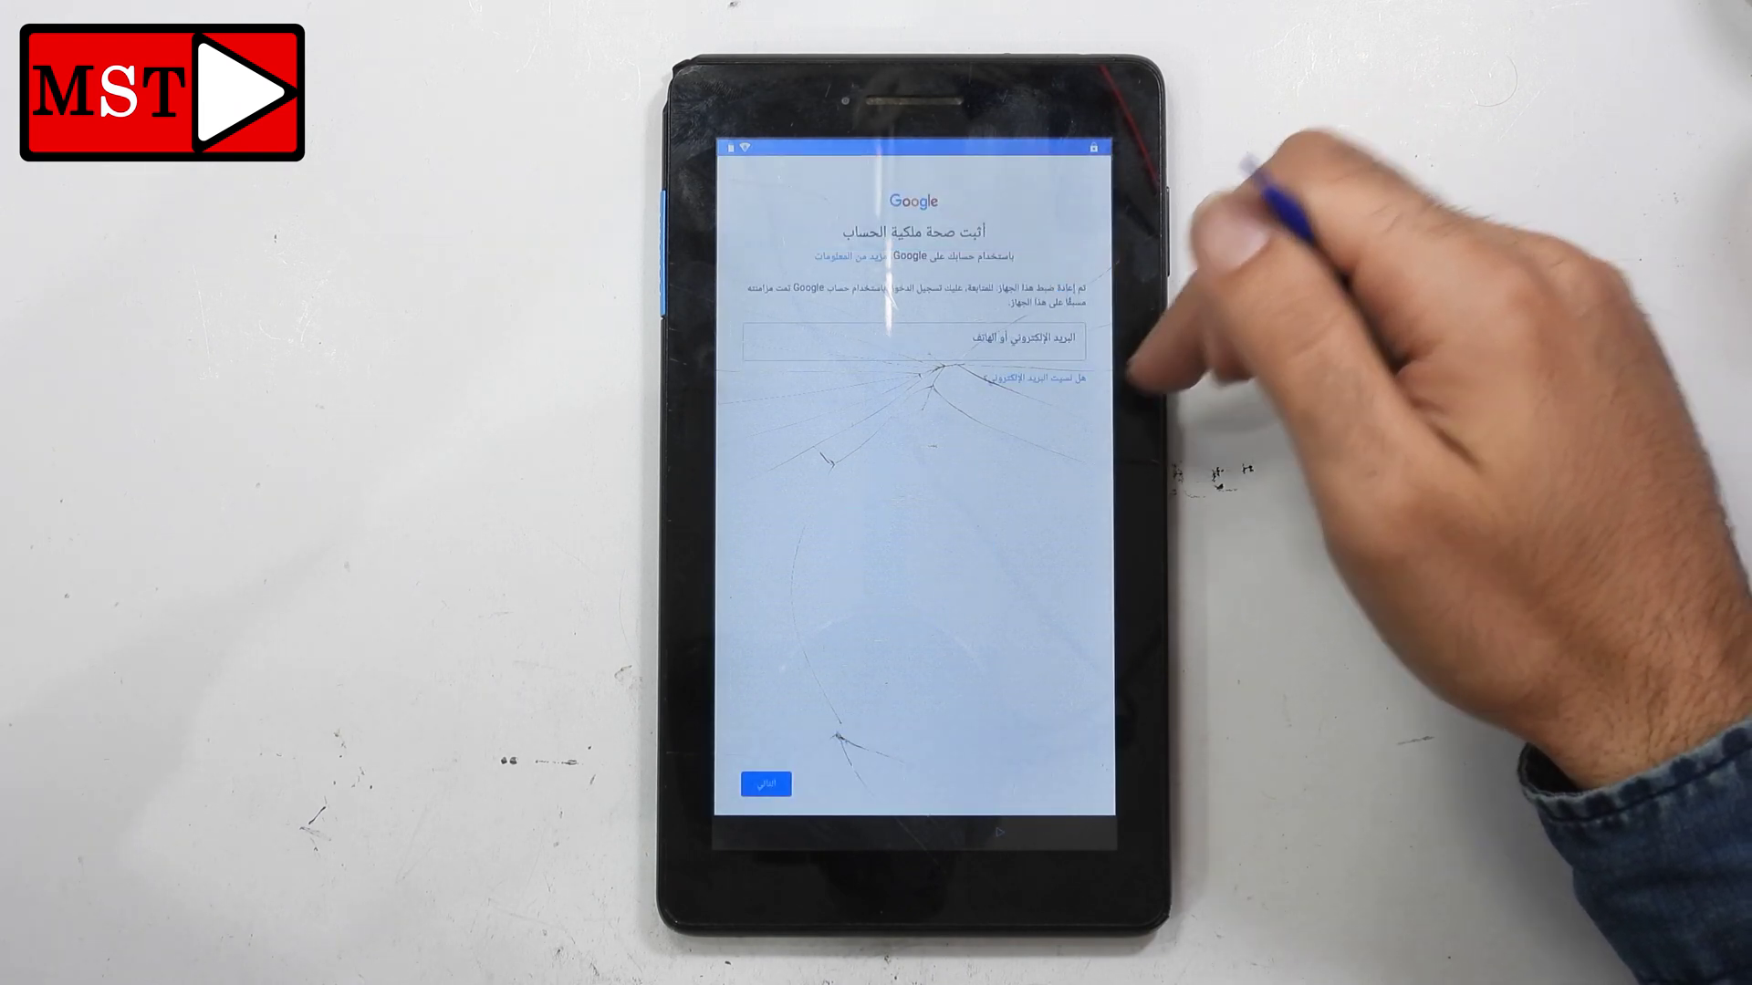
Step: Add the Akan (Ghana) keyboard from the email field, then return to account verification
left_click(1013, 339)
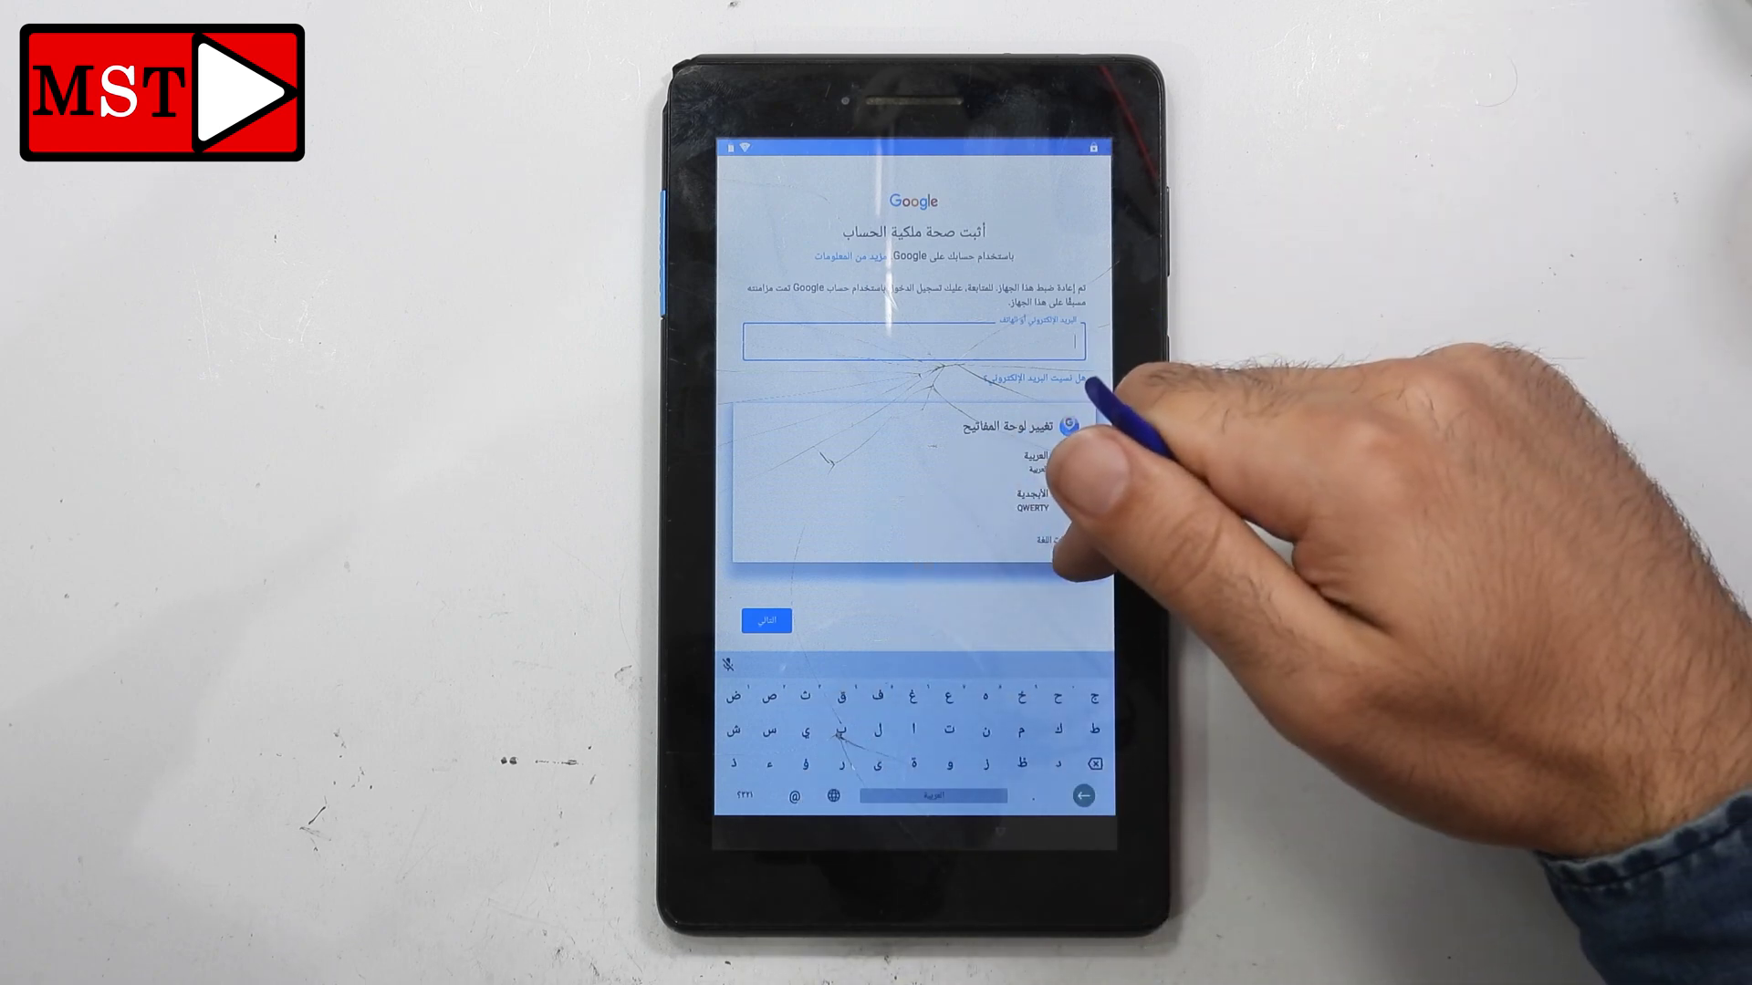
left_click(1054, 541)
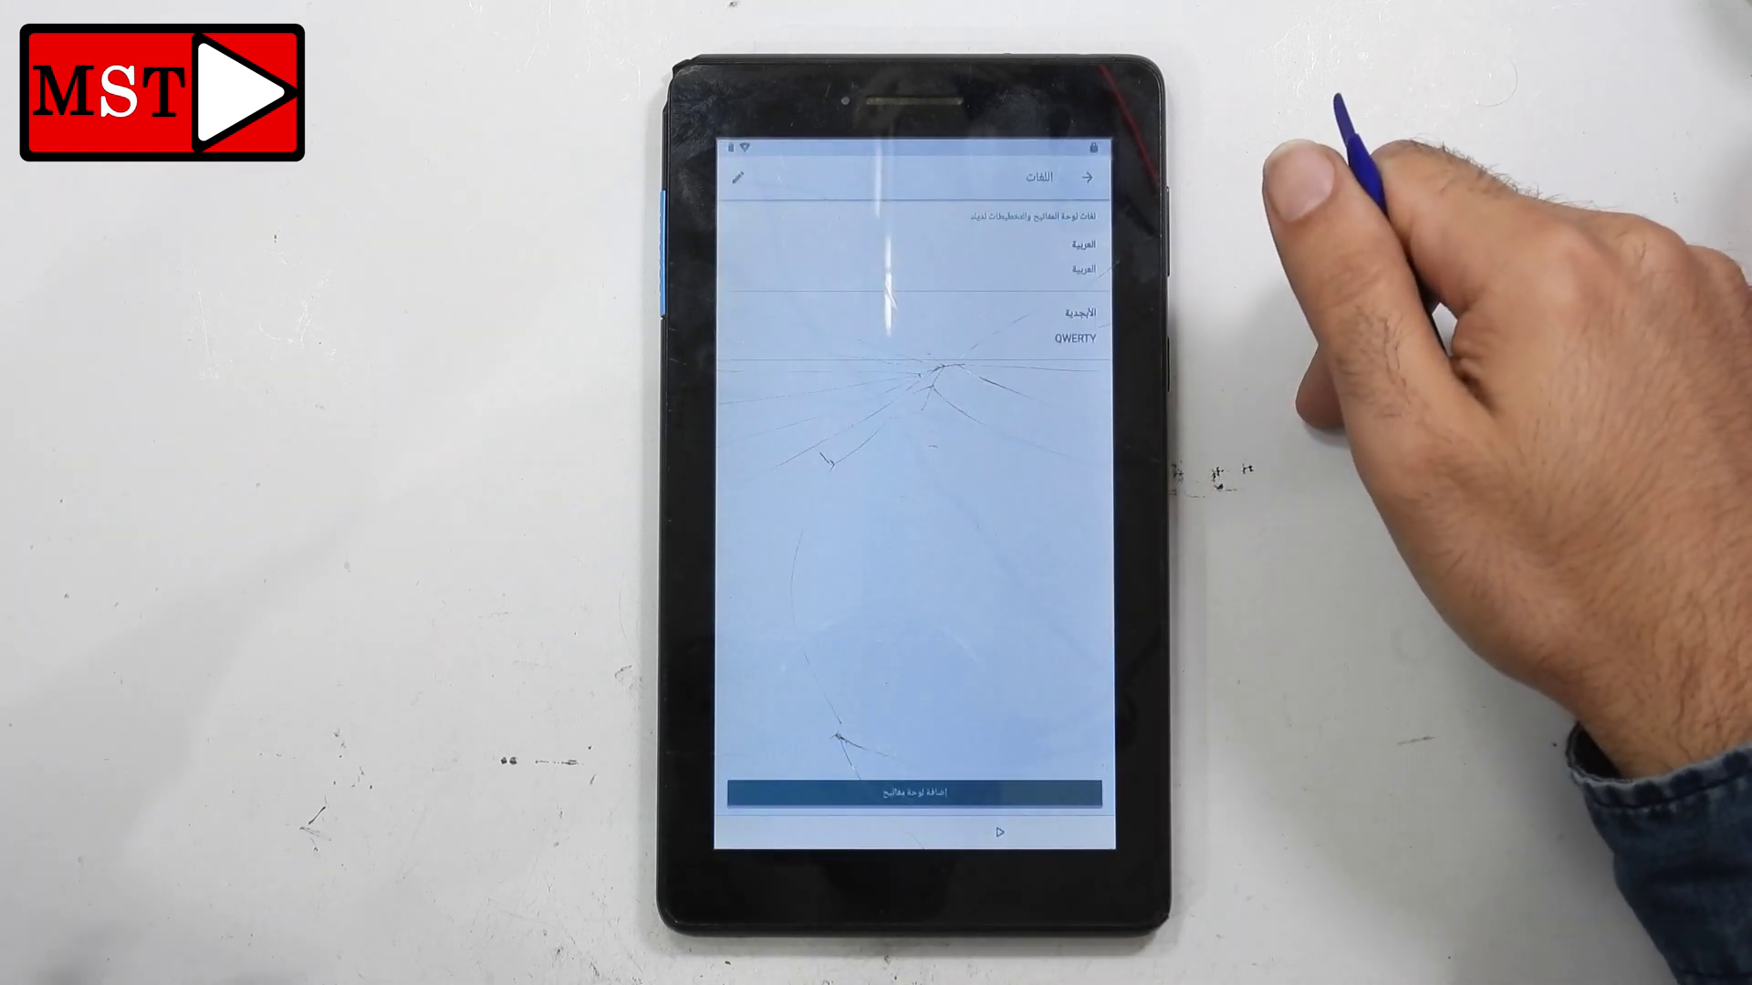
left_click(915, 792)
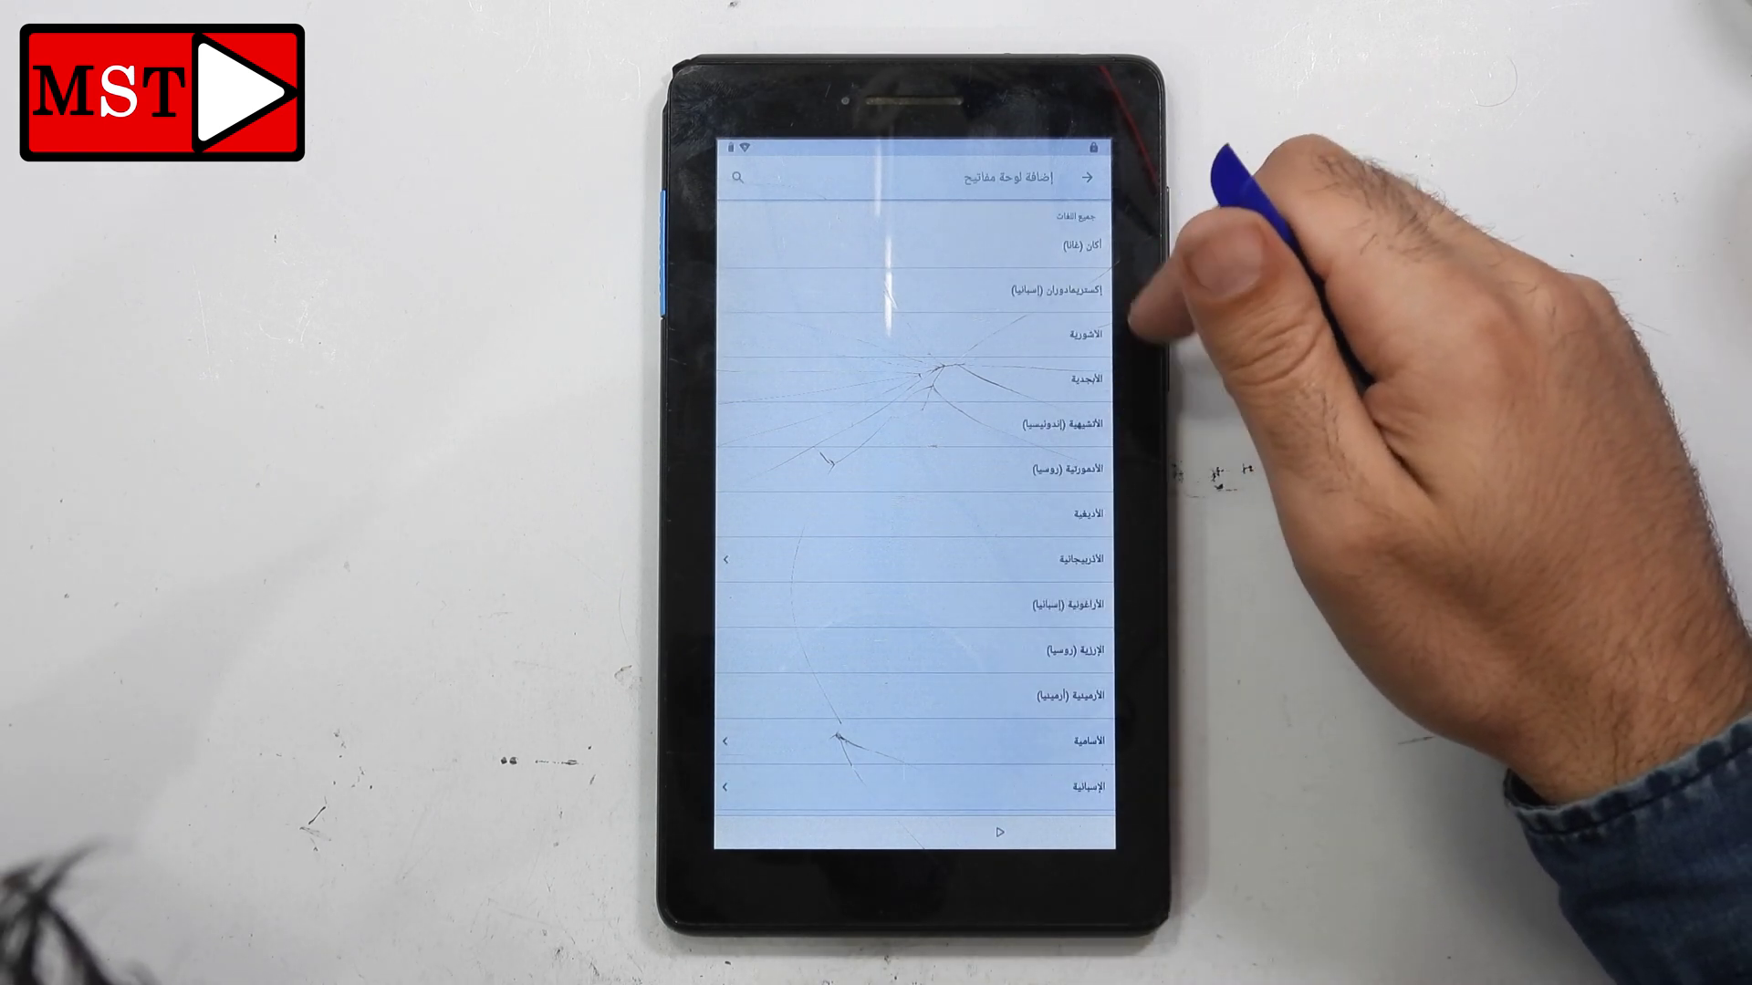
left_click(1081, 244)
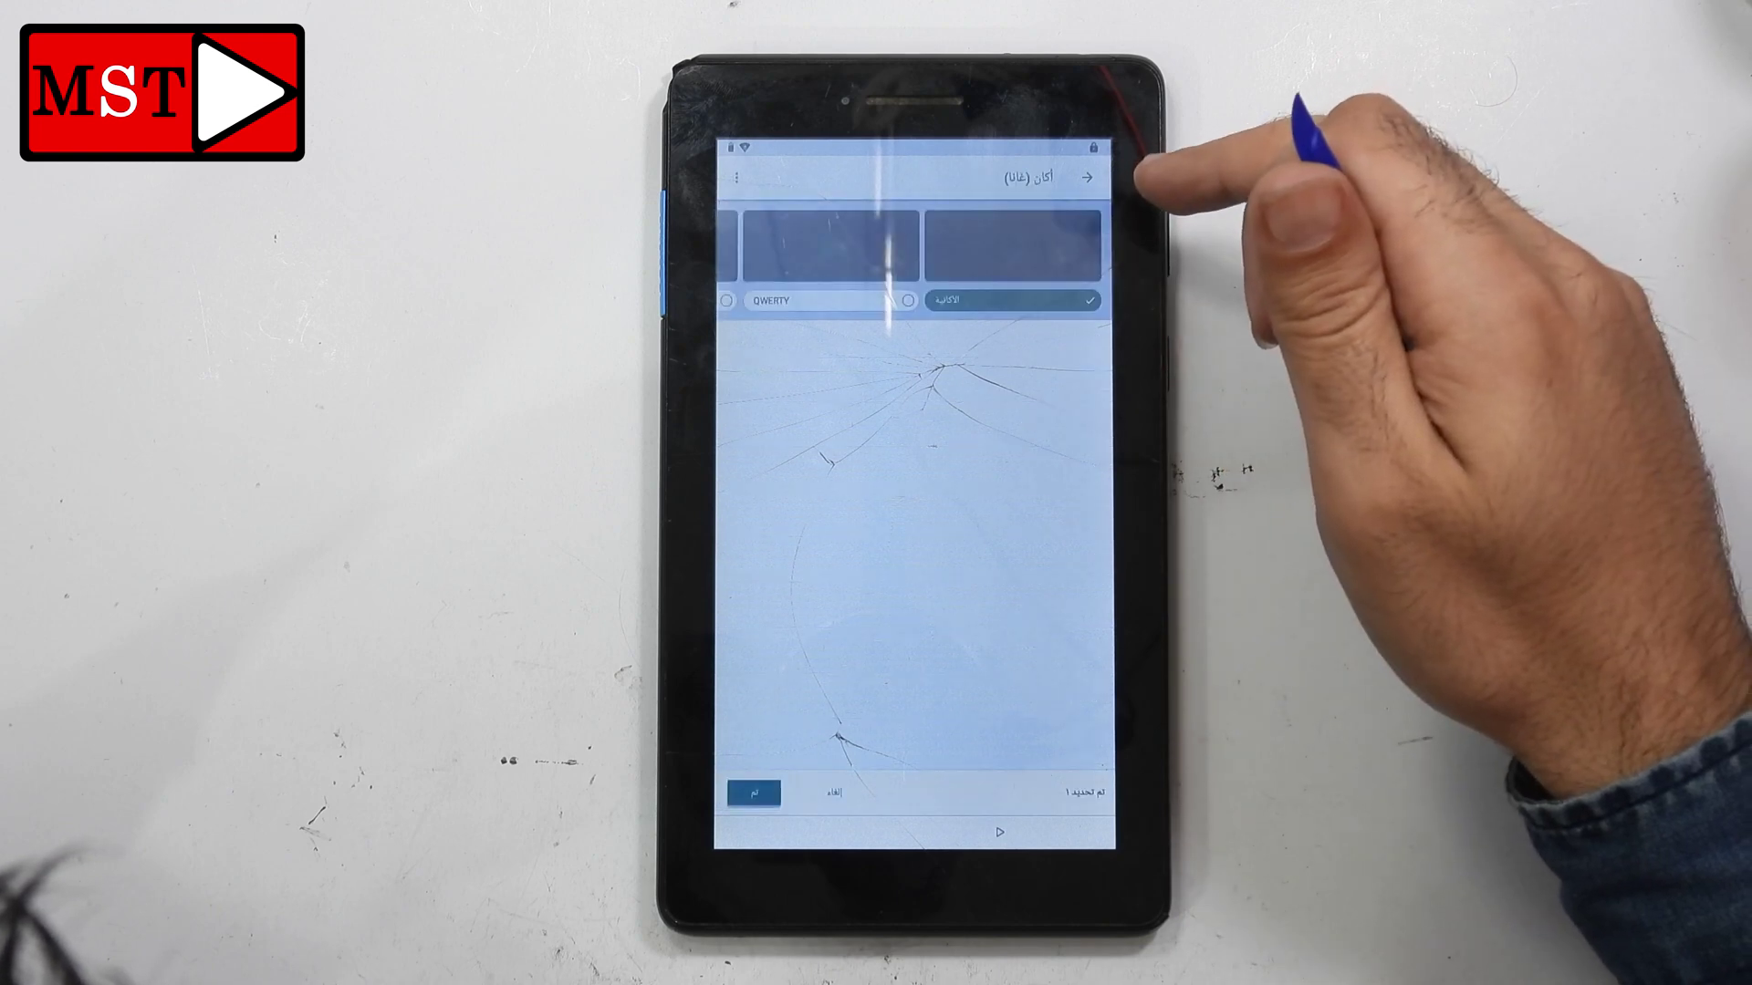
left_click(755, 792)
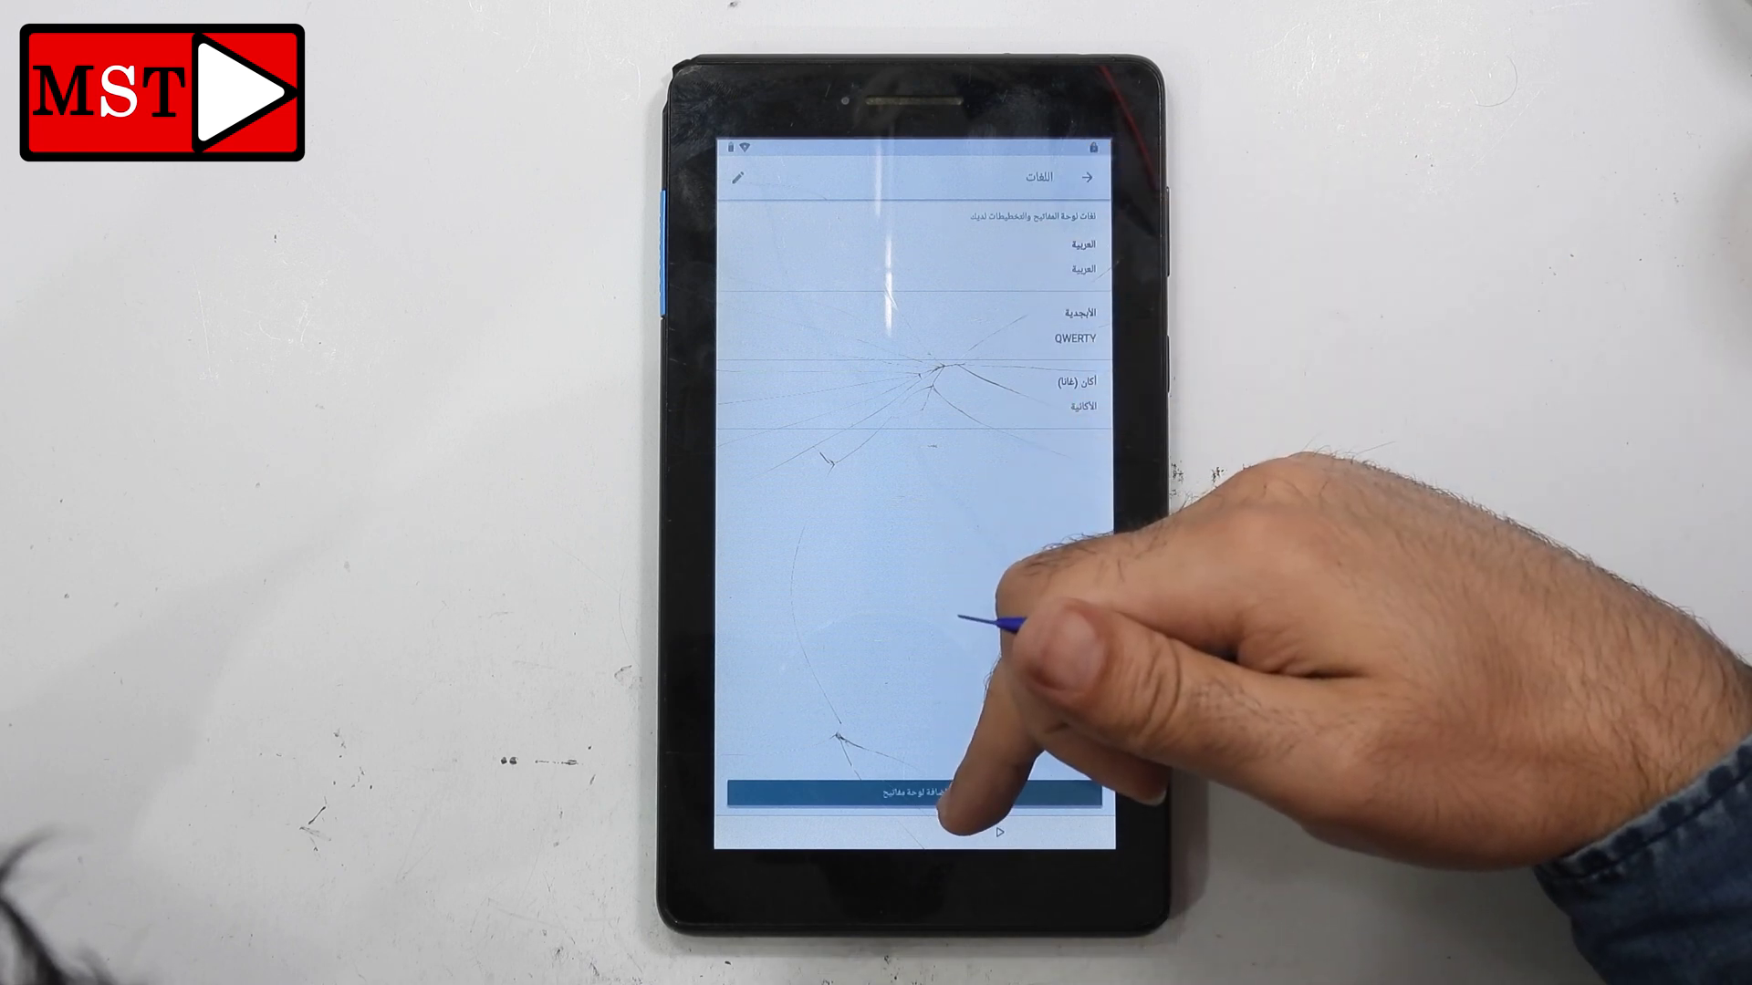
left_click(1085, 177)
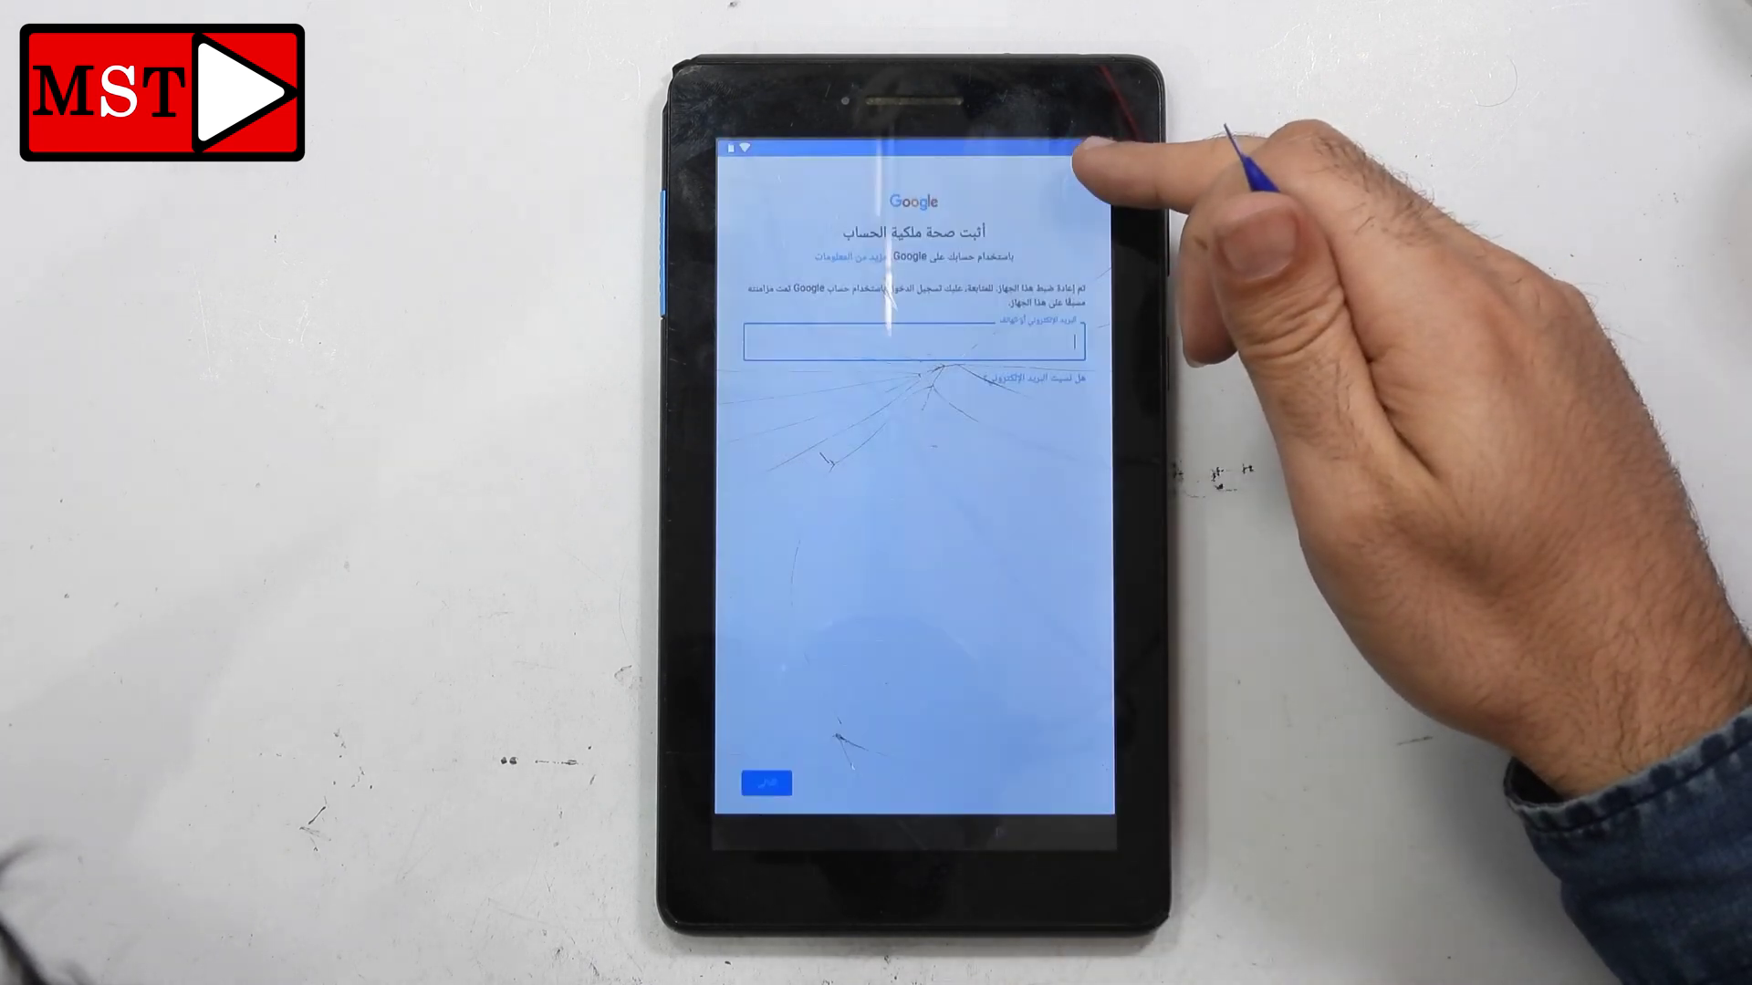
Step: Switch to English (Australia), set up as new, and verify with a Google account instead
left_click(1047, 828)
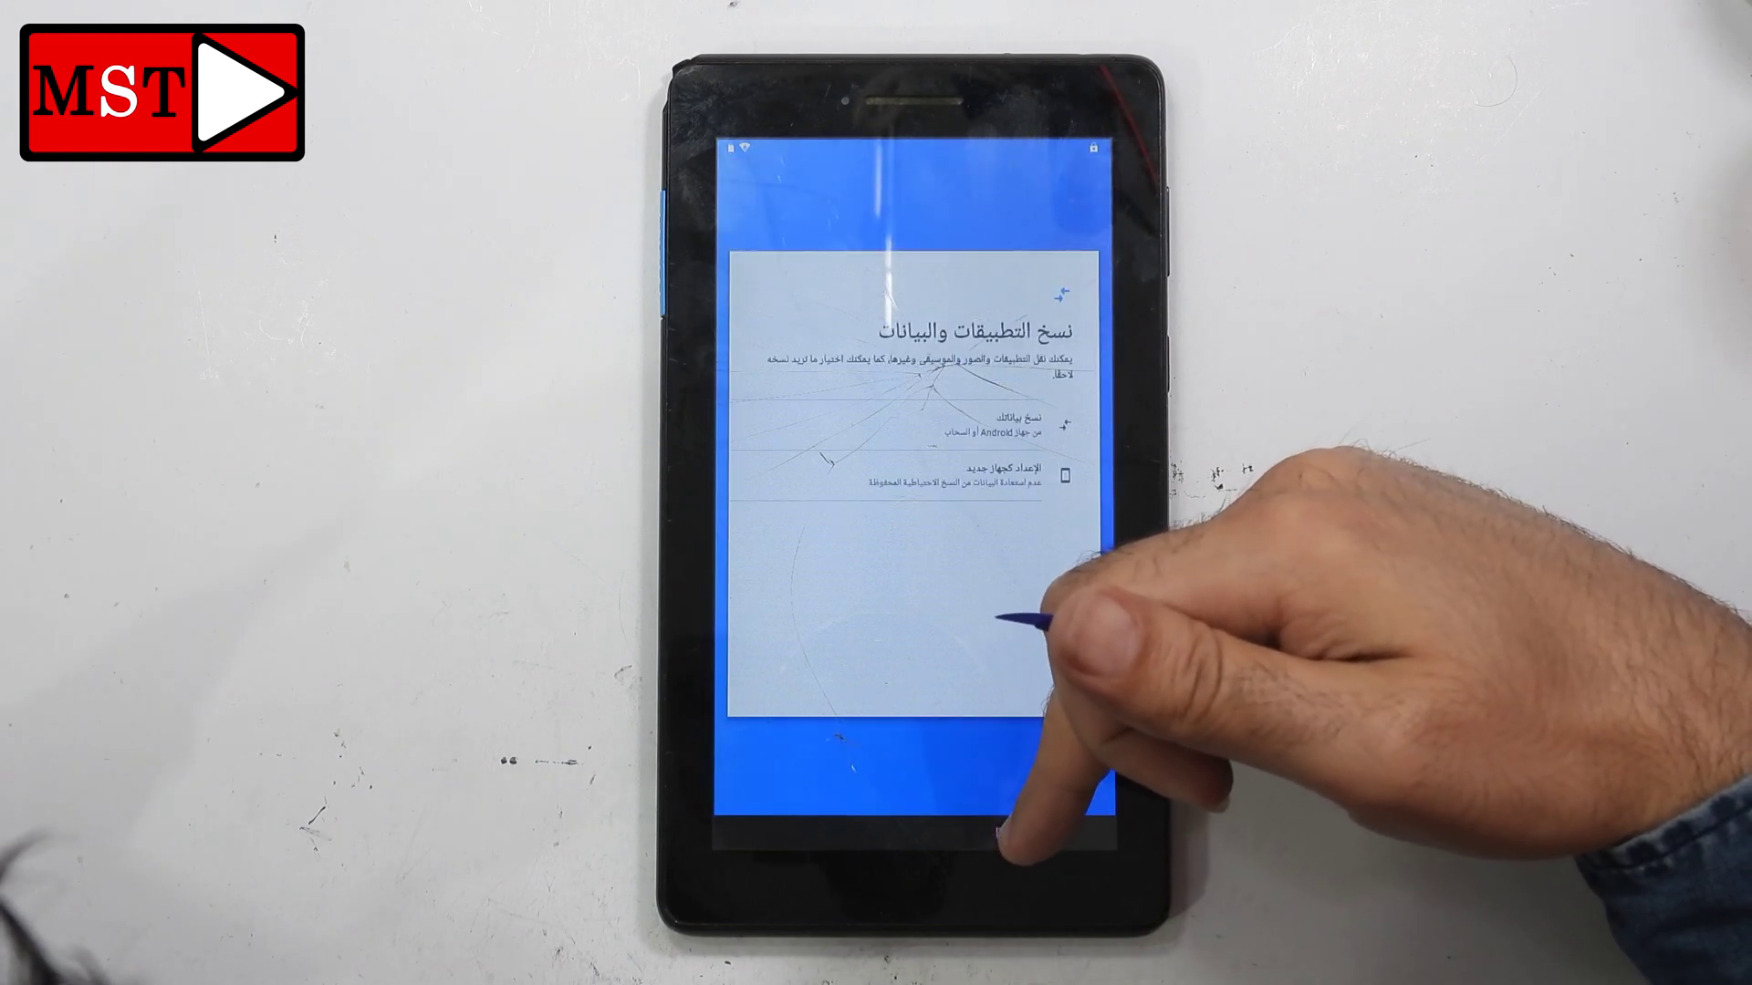
left_click(1012, 828)
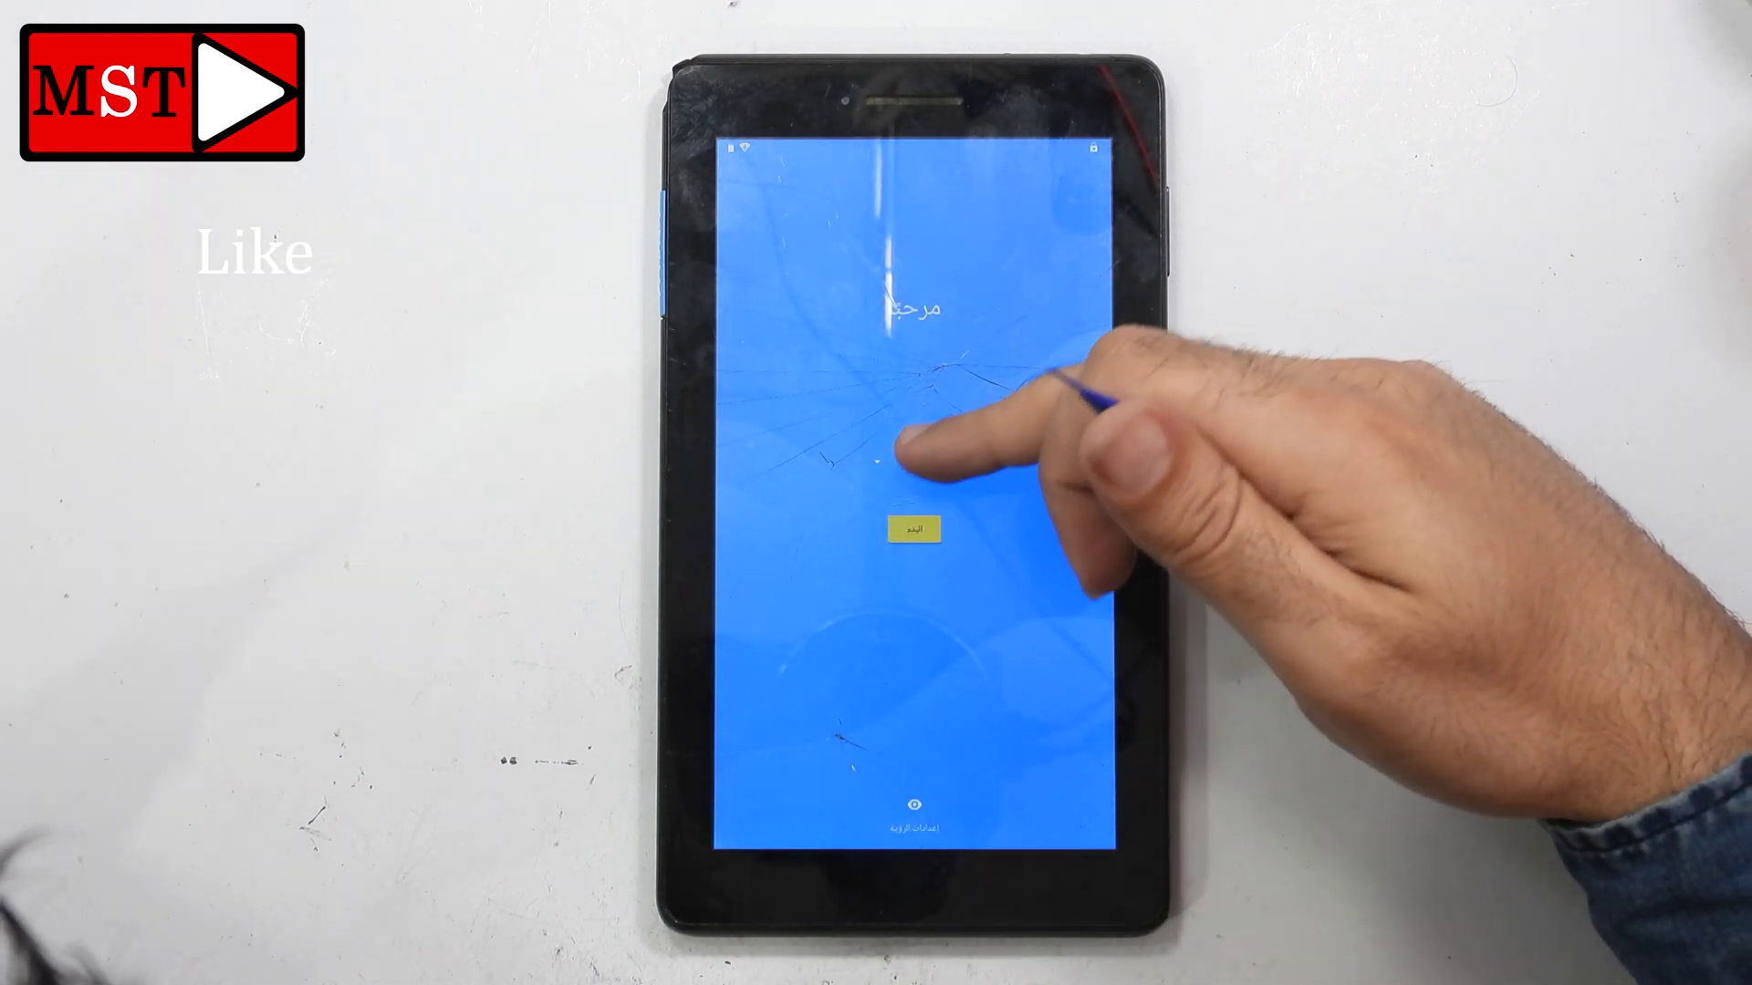
left_click(907, 461)
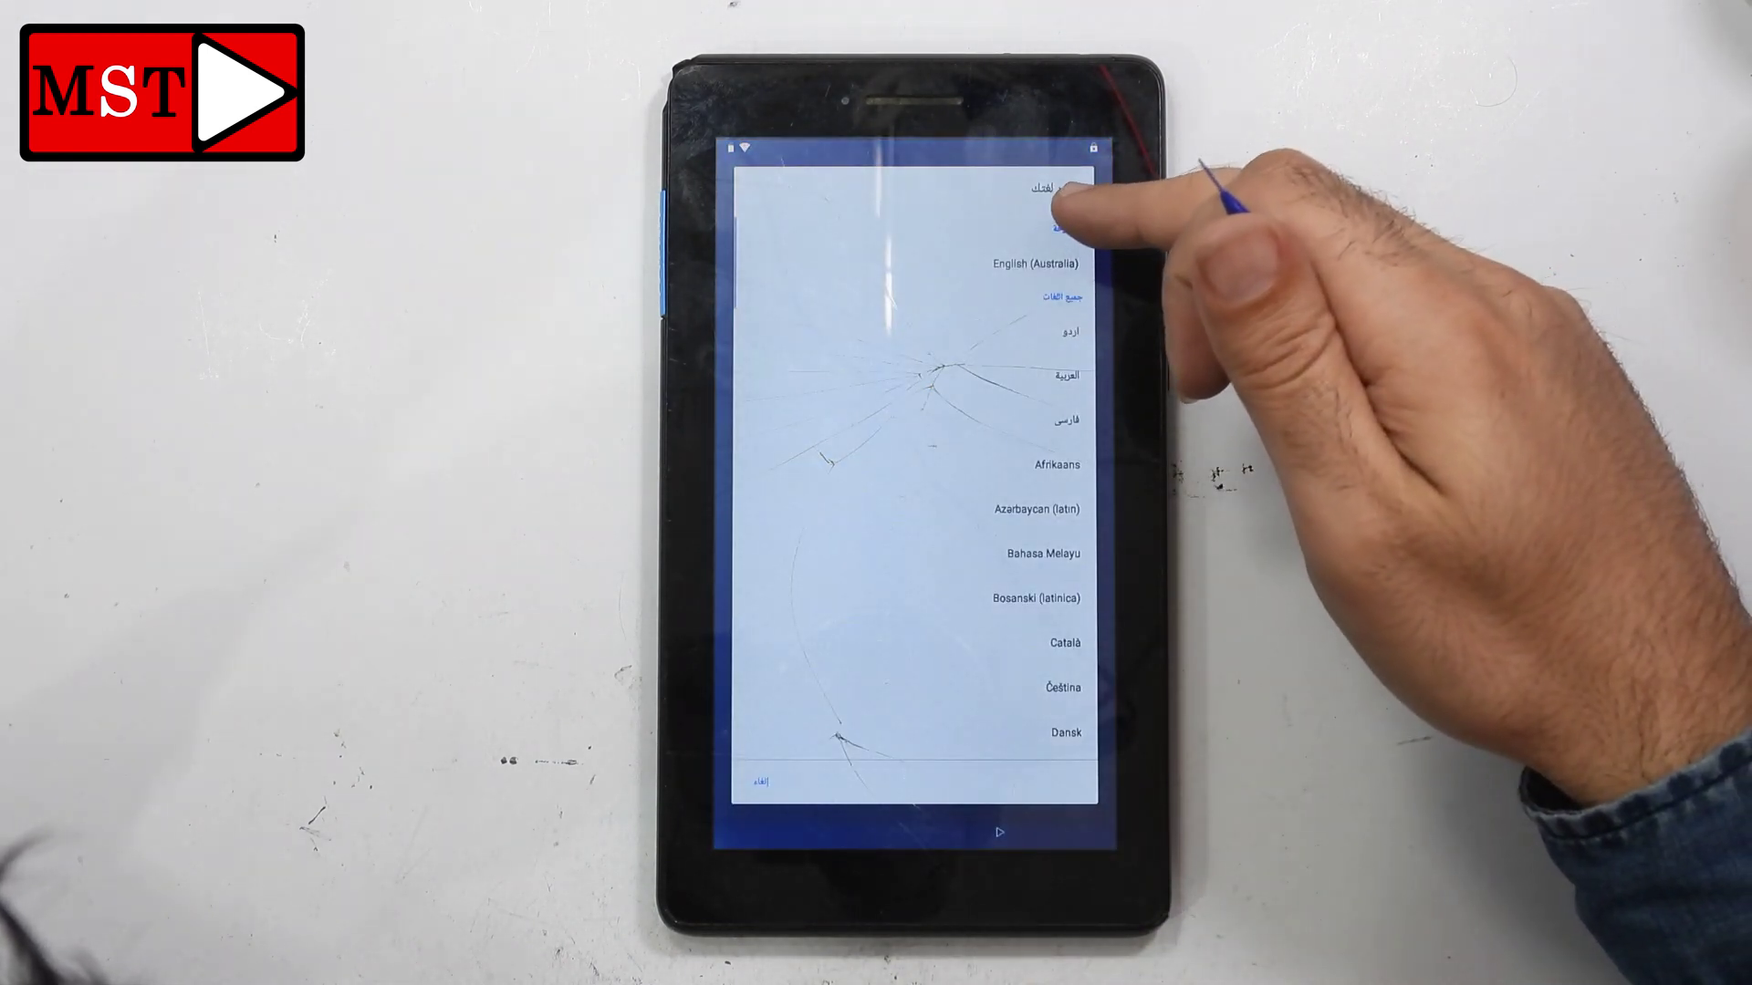
left_click(1036, 263)
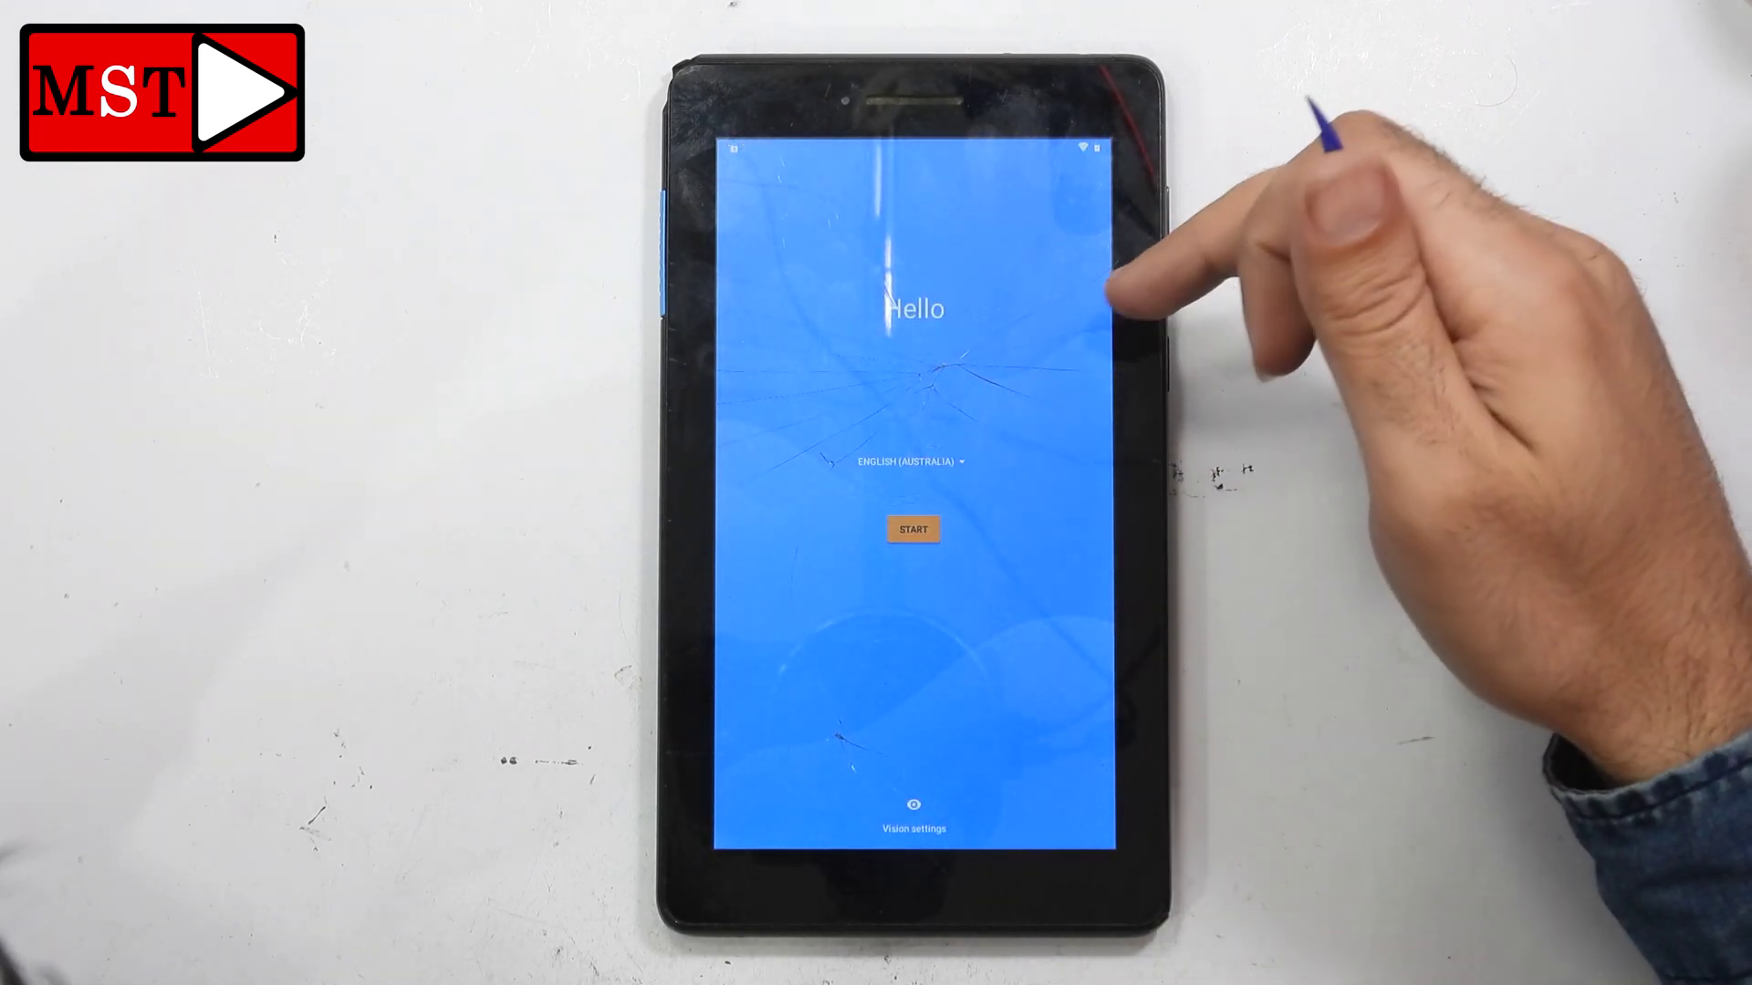
left_click(913, 529)
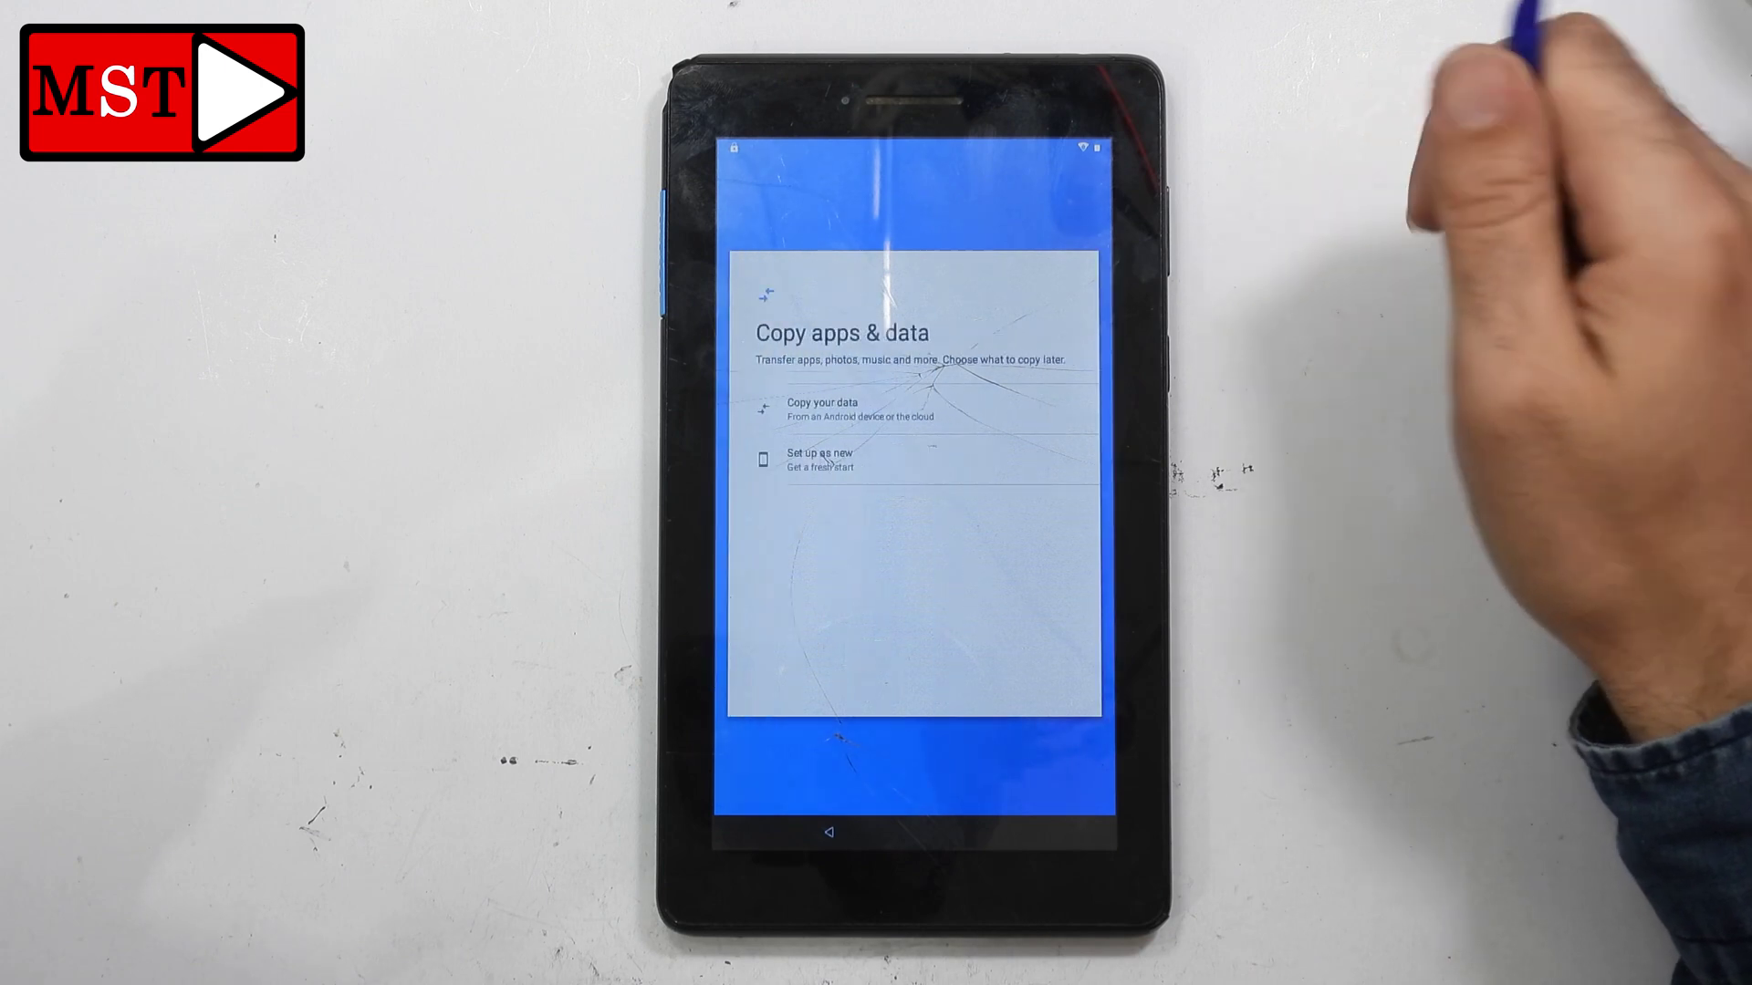
left_click(876, 459)
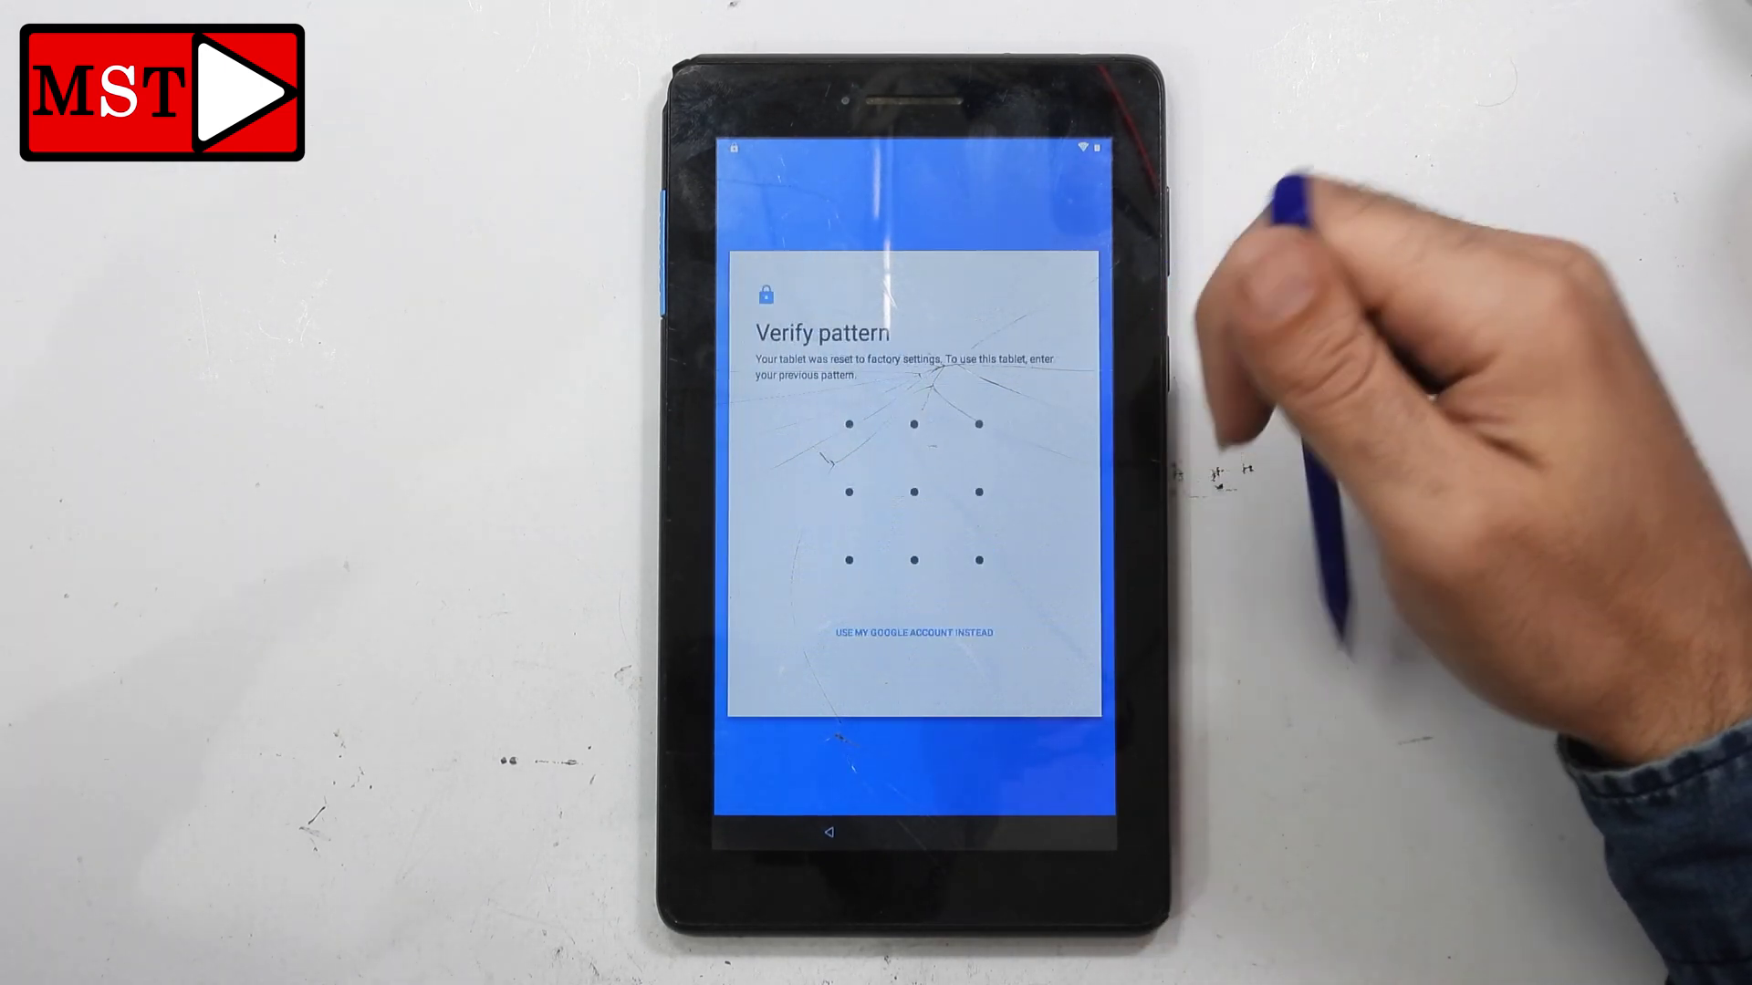
left_click(945, 642)
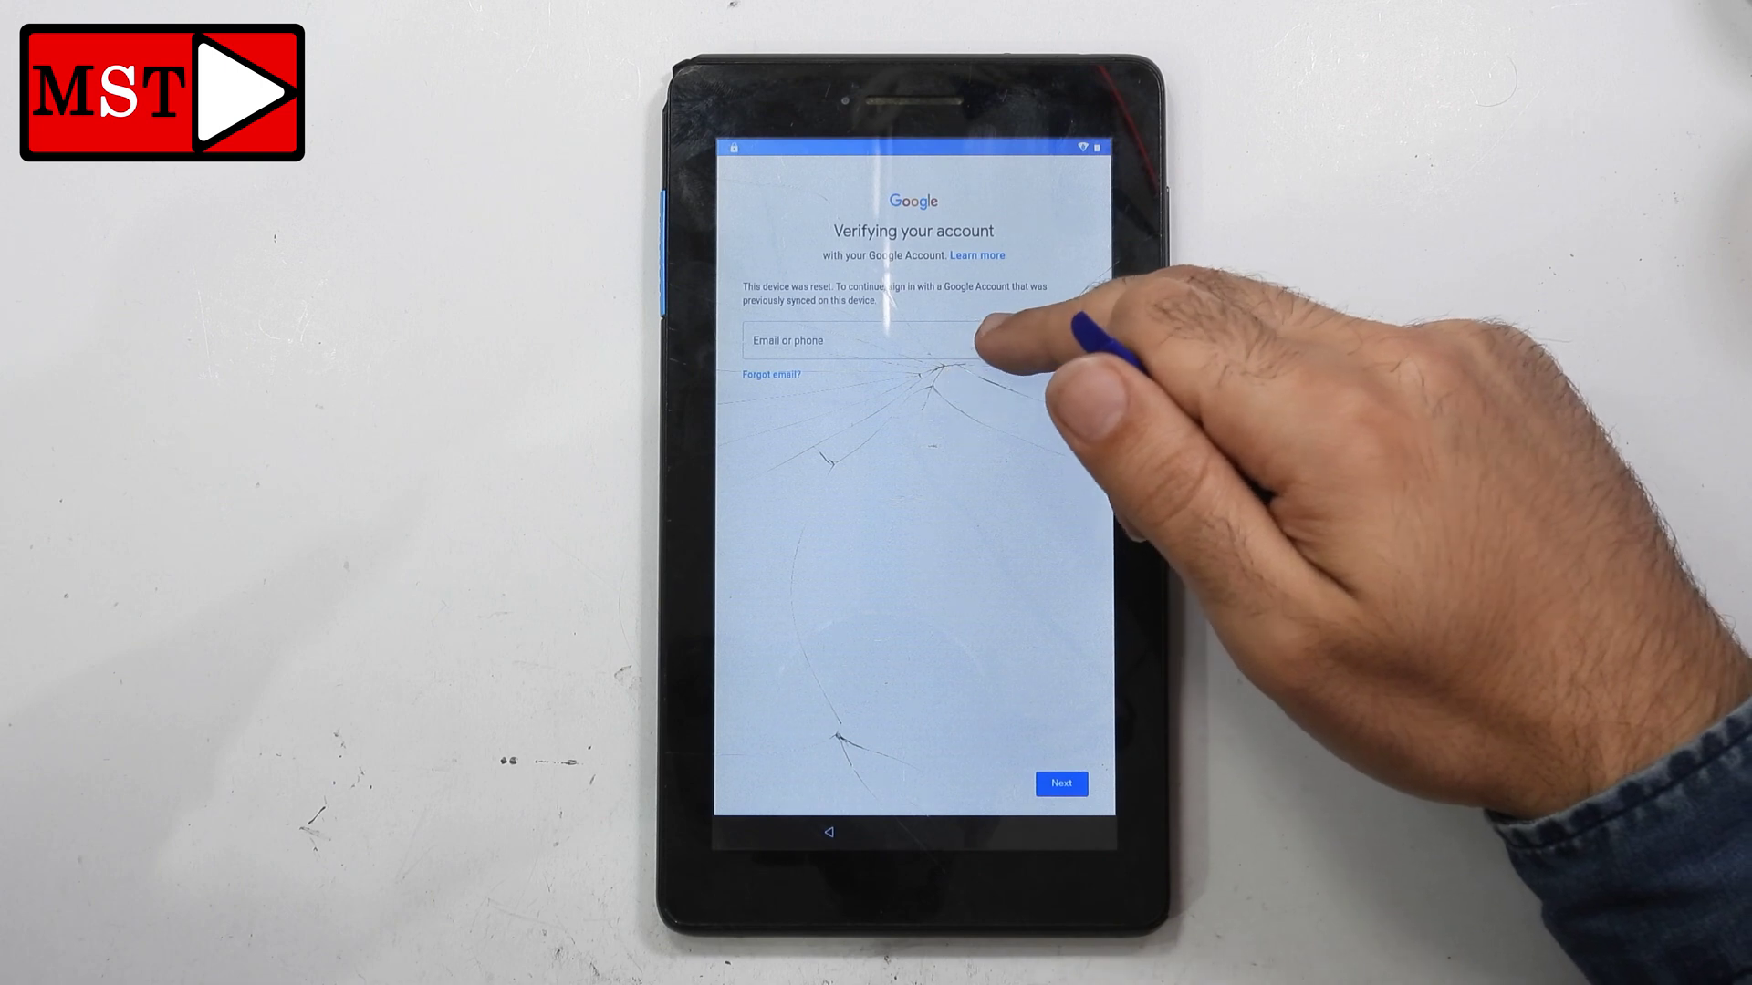
Step: Open the Abkhaz keyboard's options from the email field's keyboard language settings
left_click(890, 339)
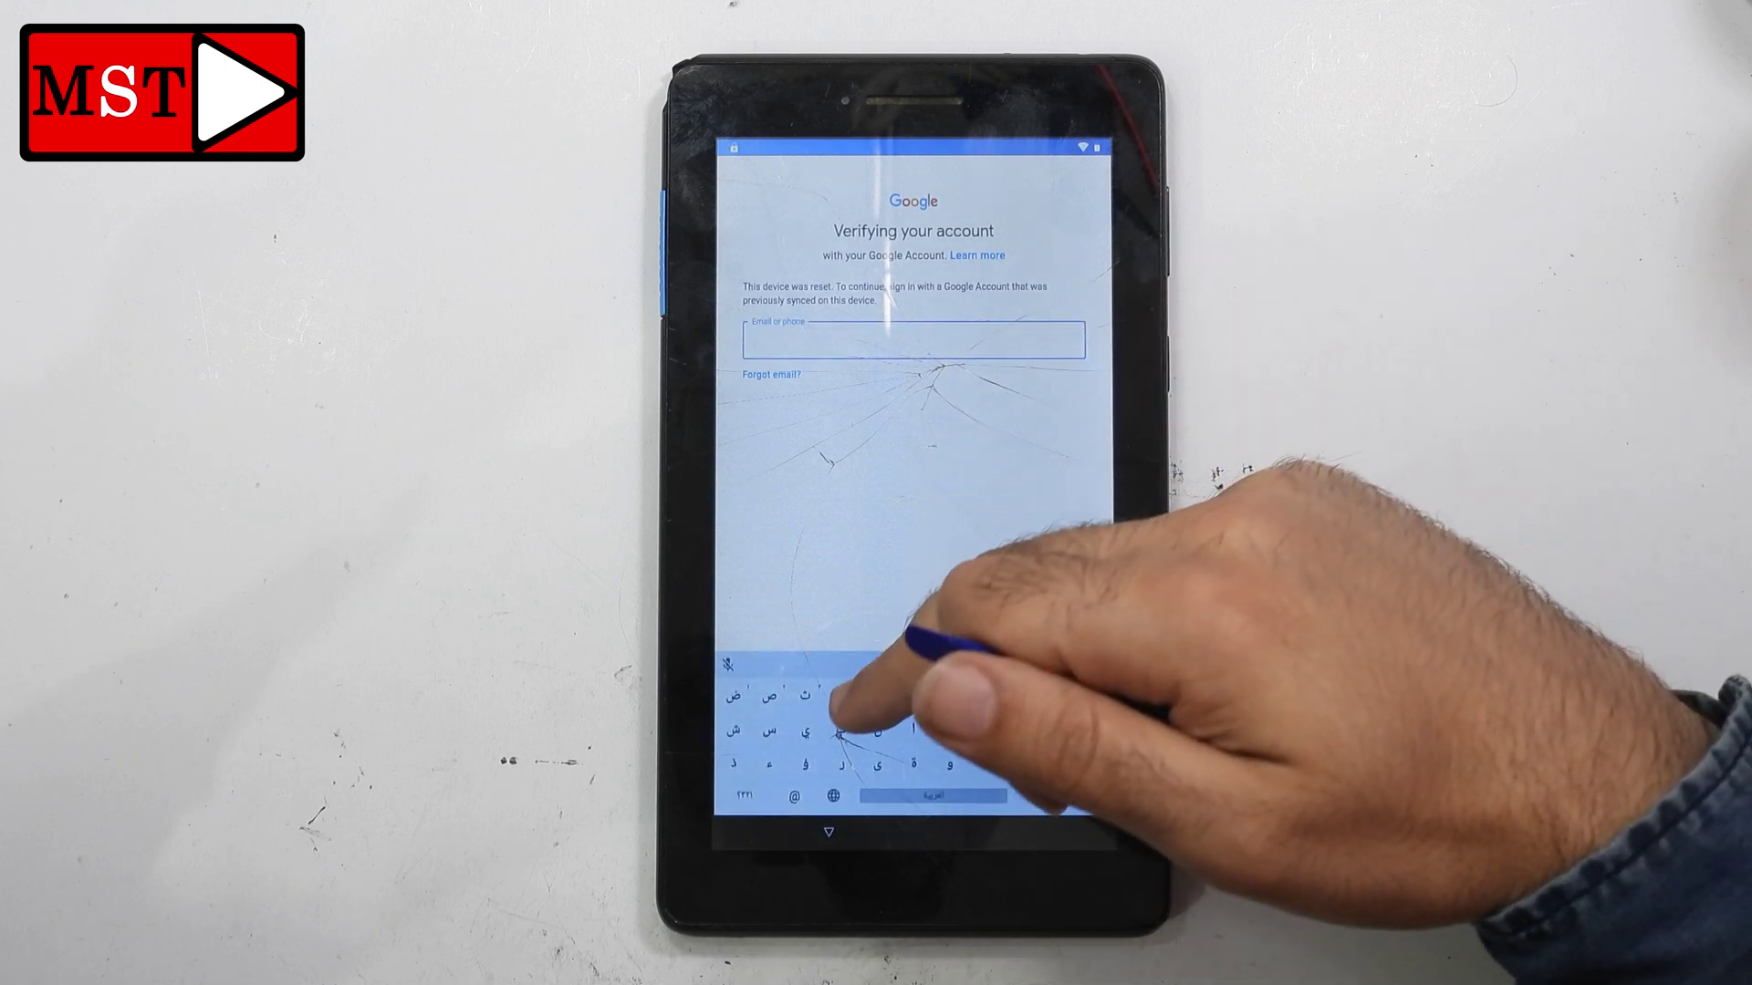
left_click(856, 715)
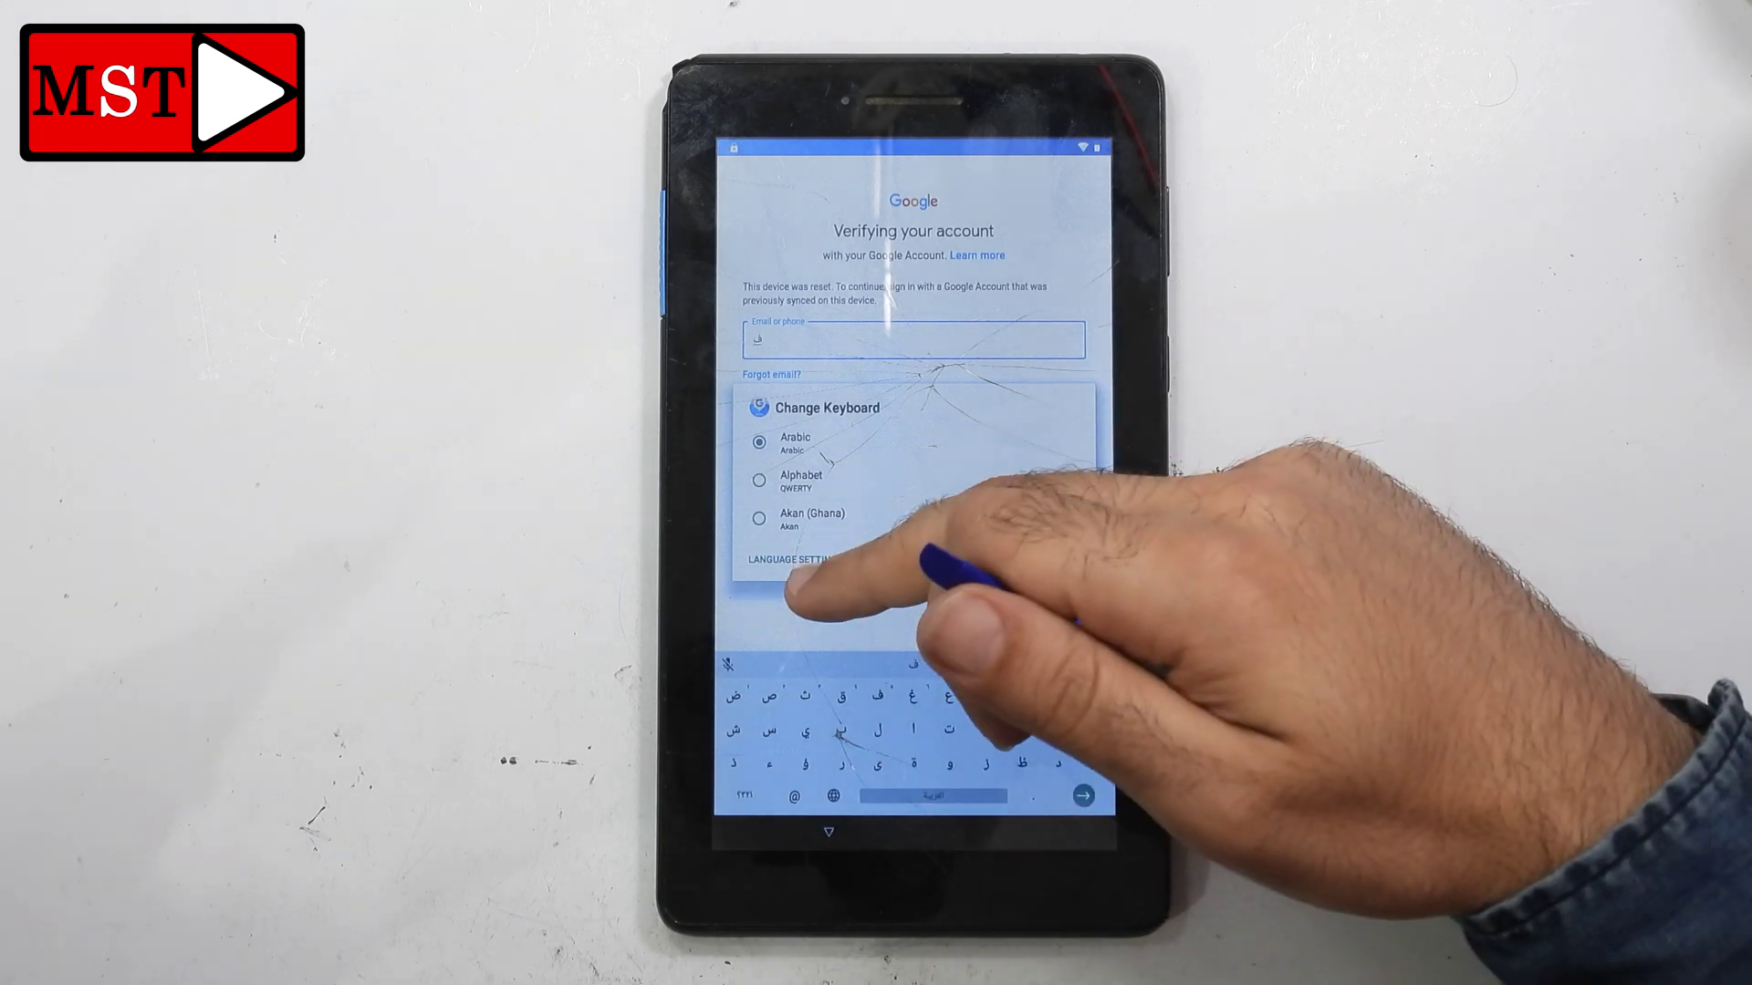
left_click(815, 559)
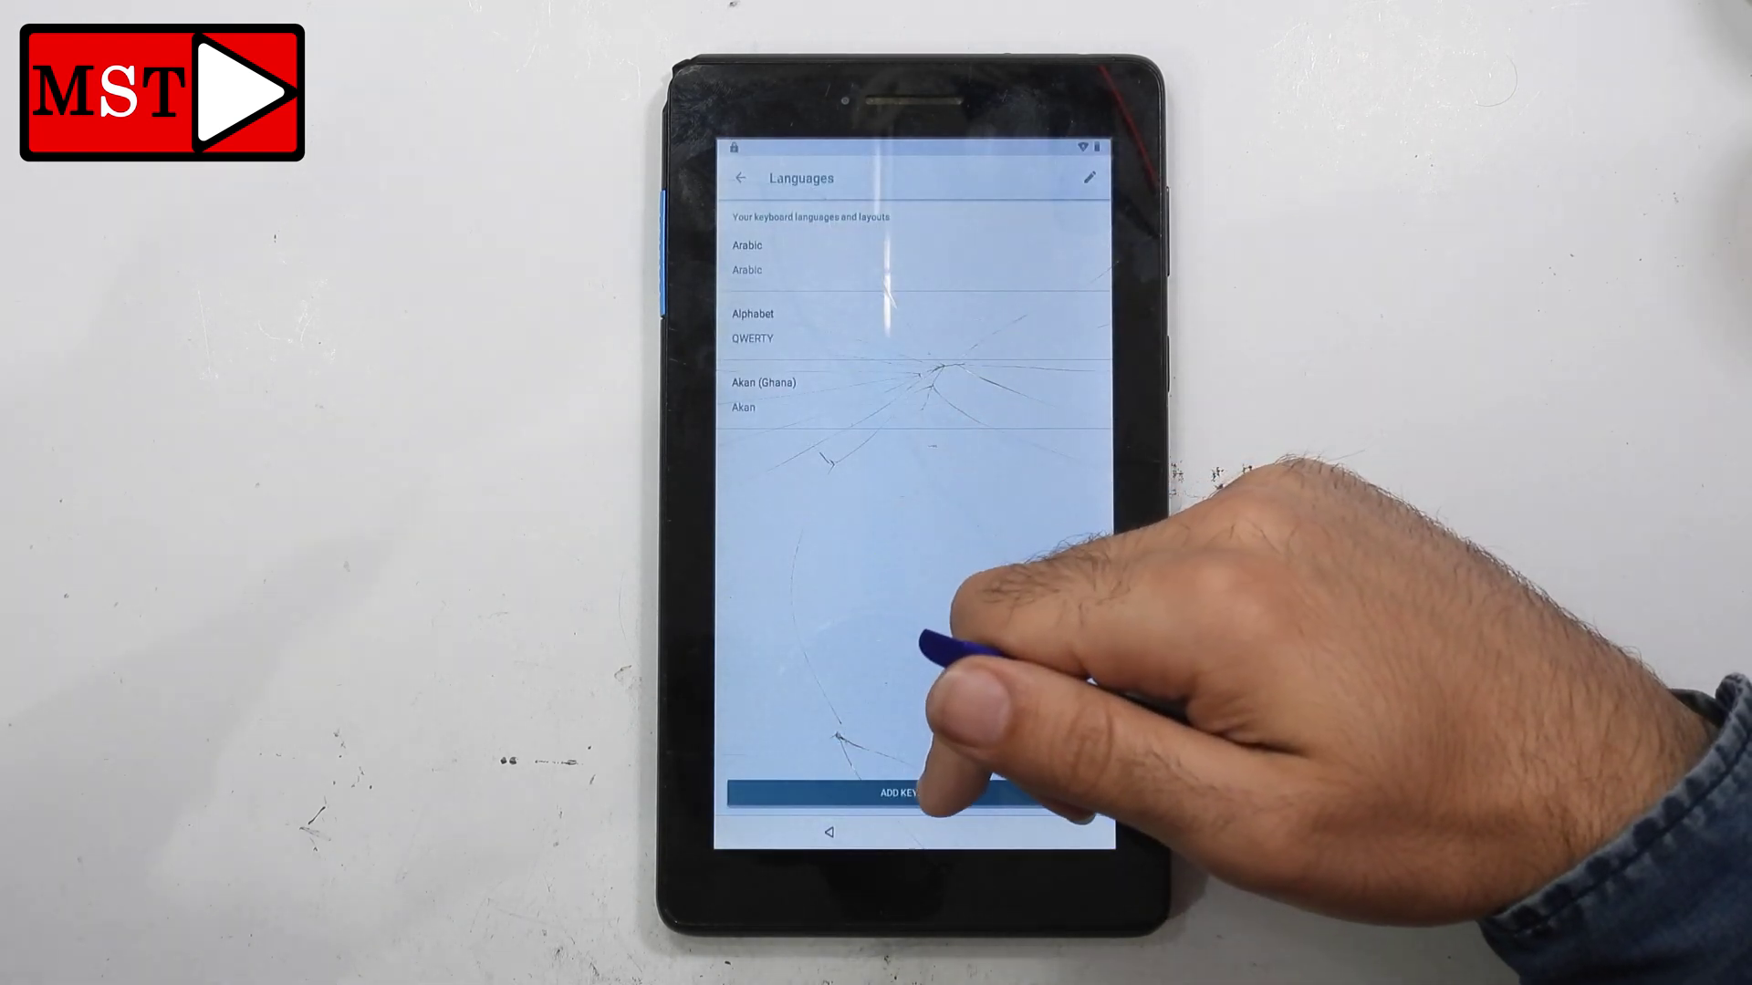
left_click(915, 793)
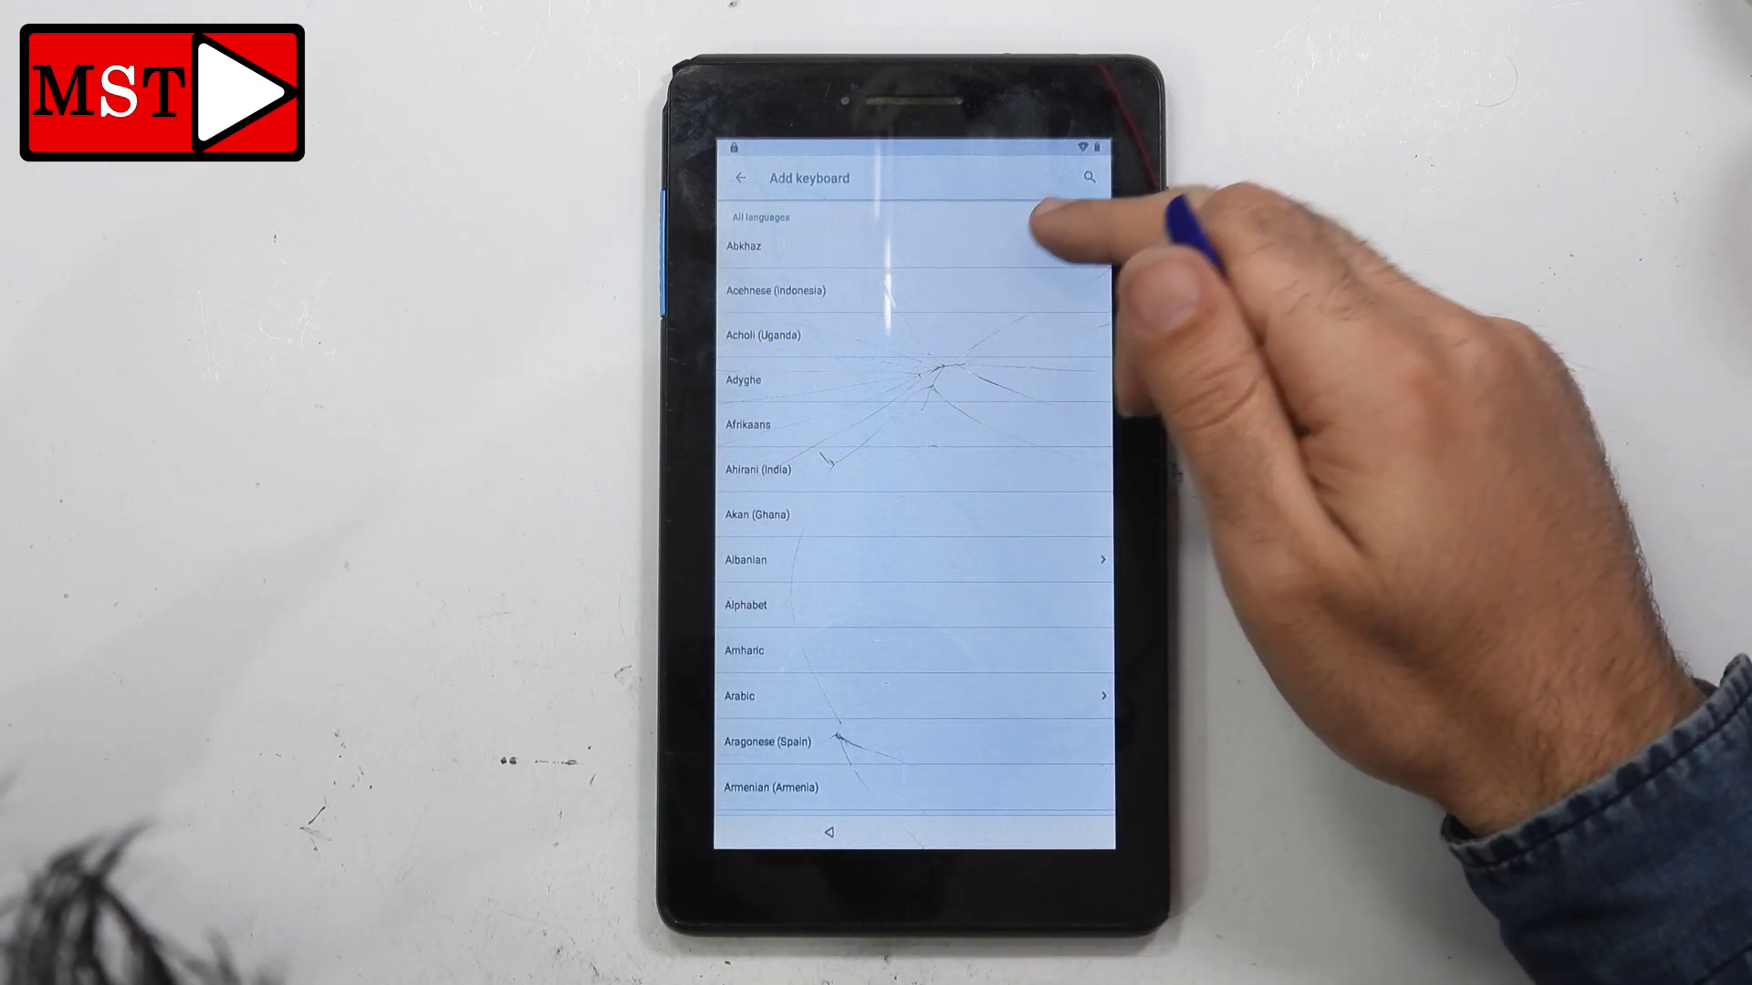
left_click(904, 245)
left_click(1091, 178)
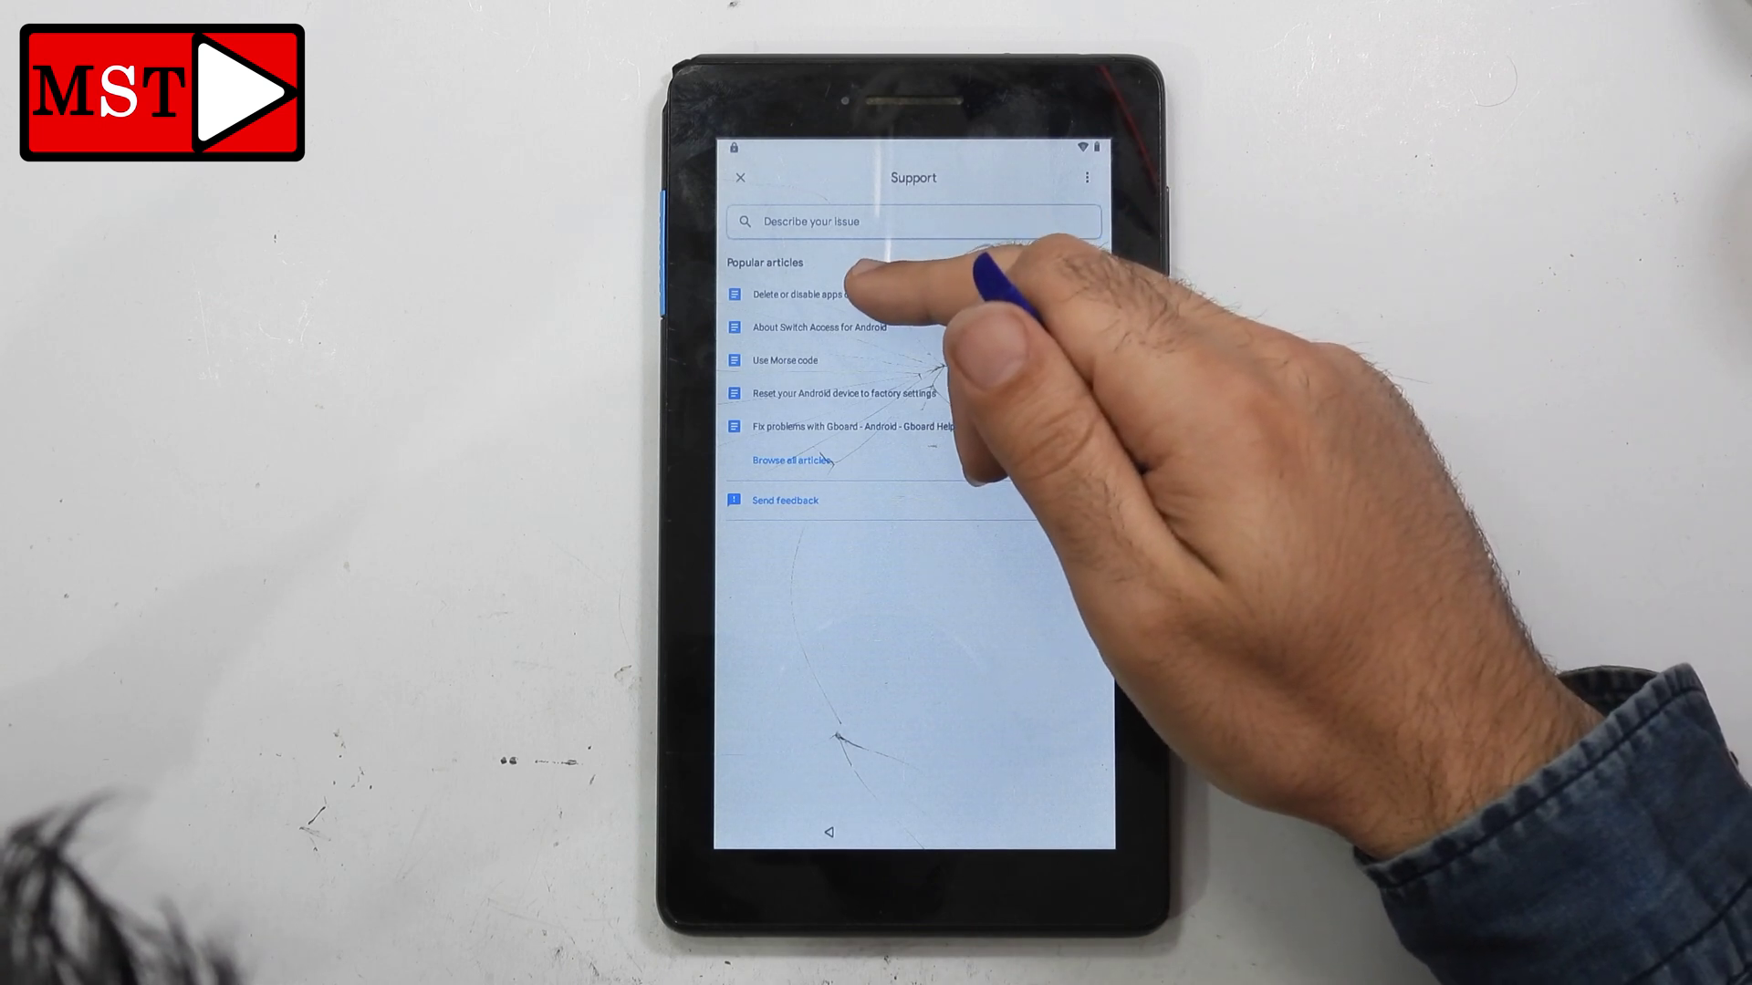
Step: Go from the Delete or disable apps article to Chrome's in-app notification settings
left_click(876, 294)
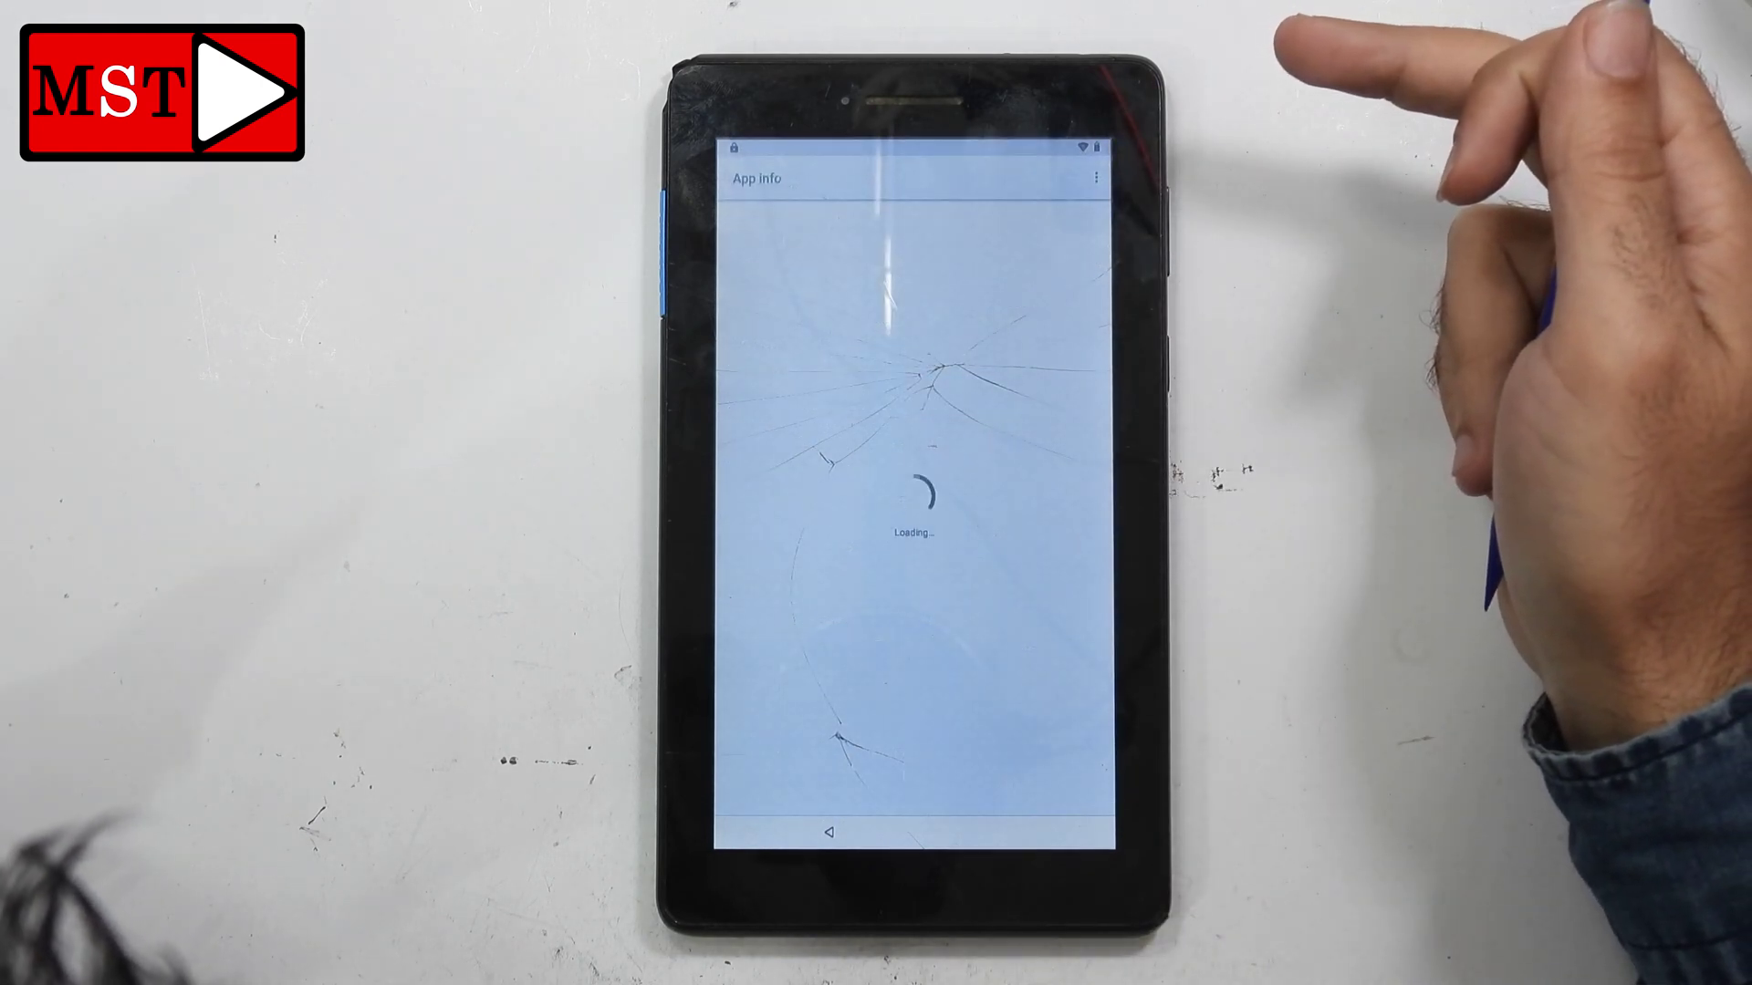
scroll(910, 548, "down", 5)
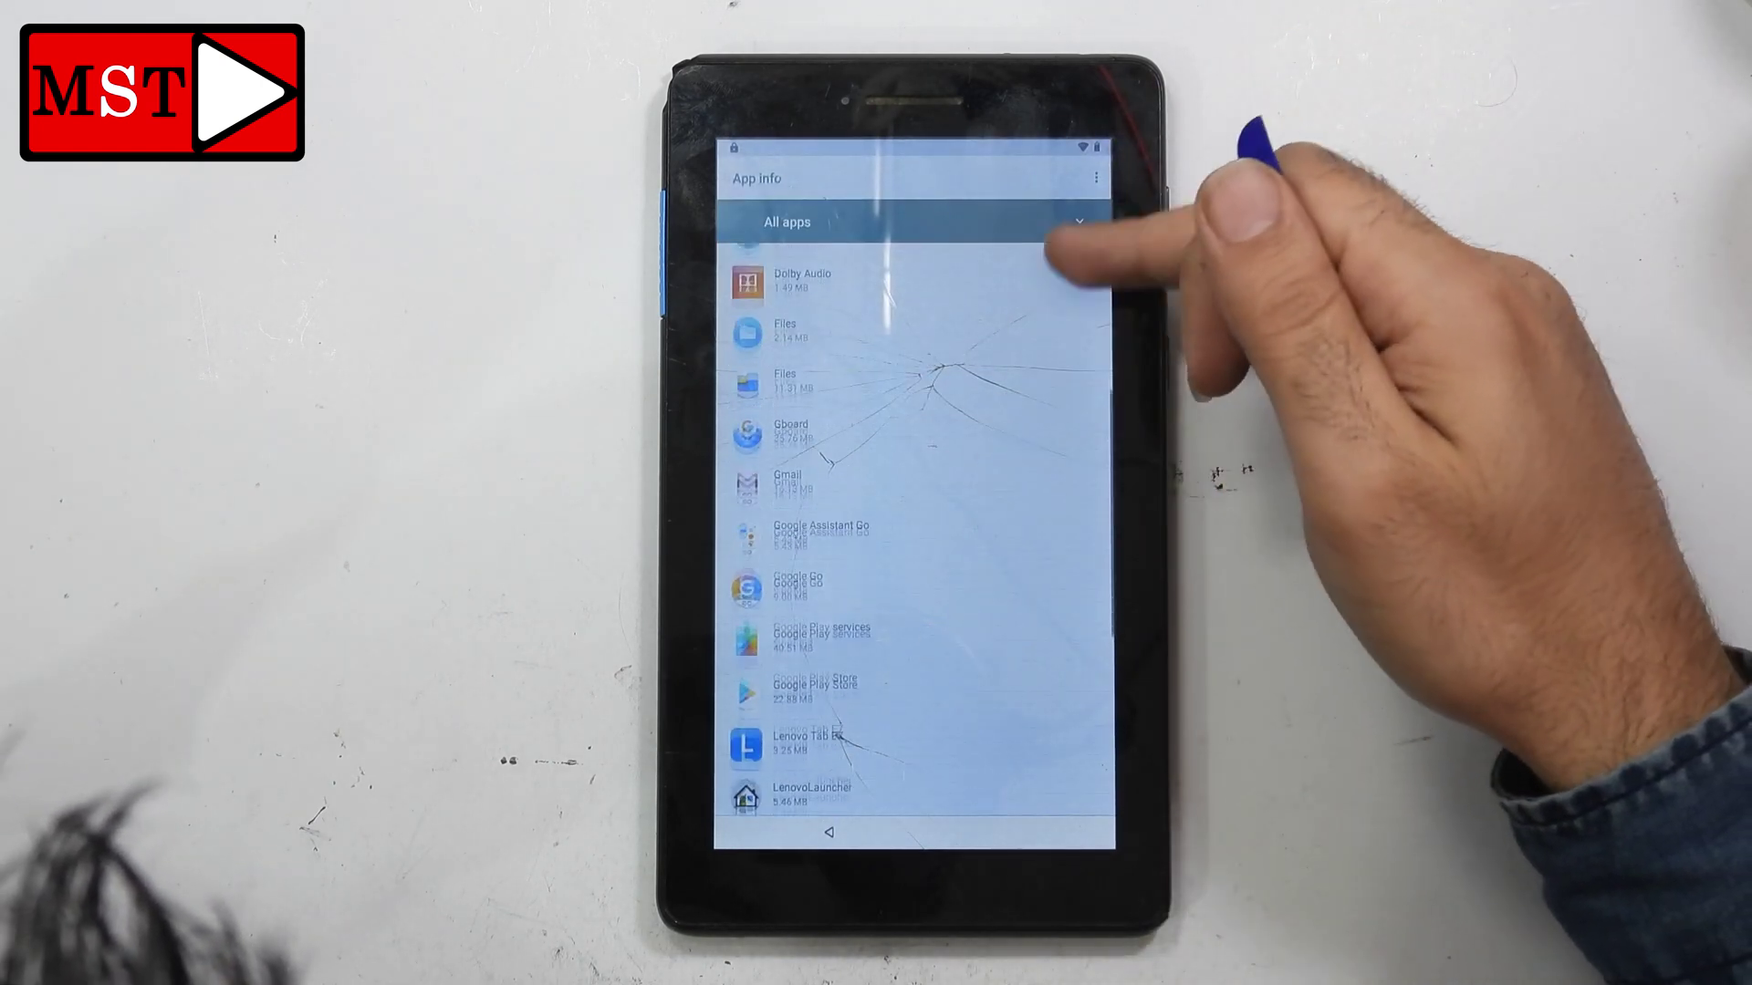
scroll(931, 575, "down", 3)
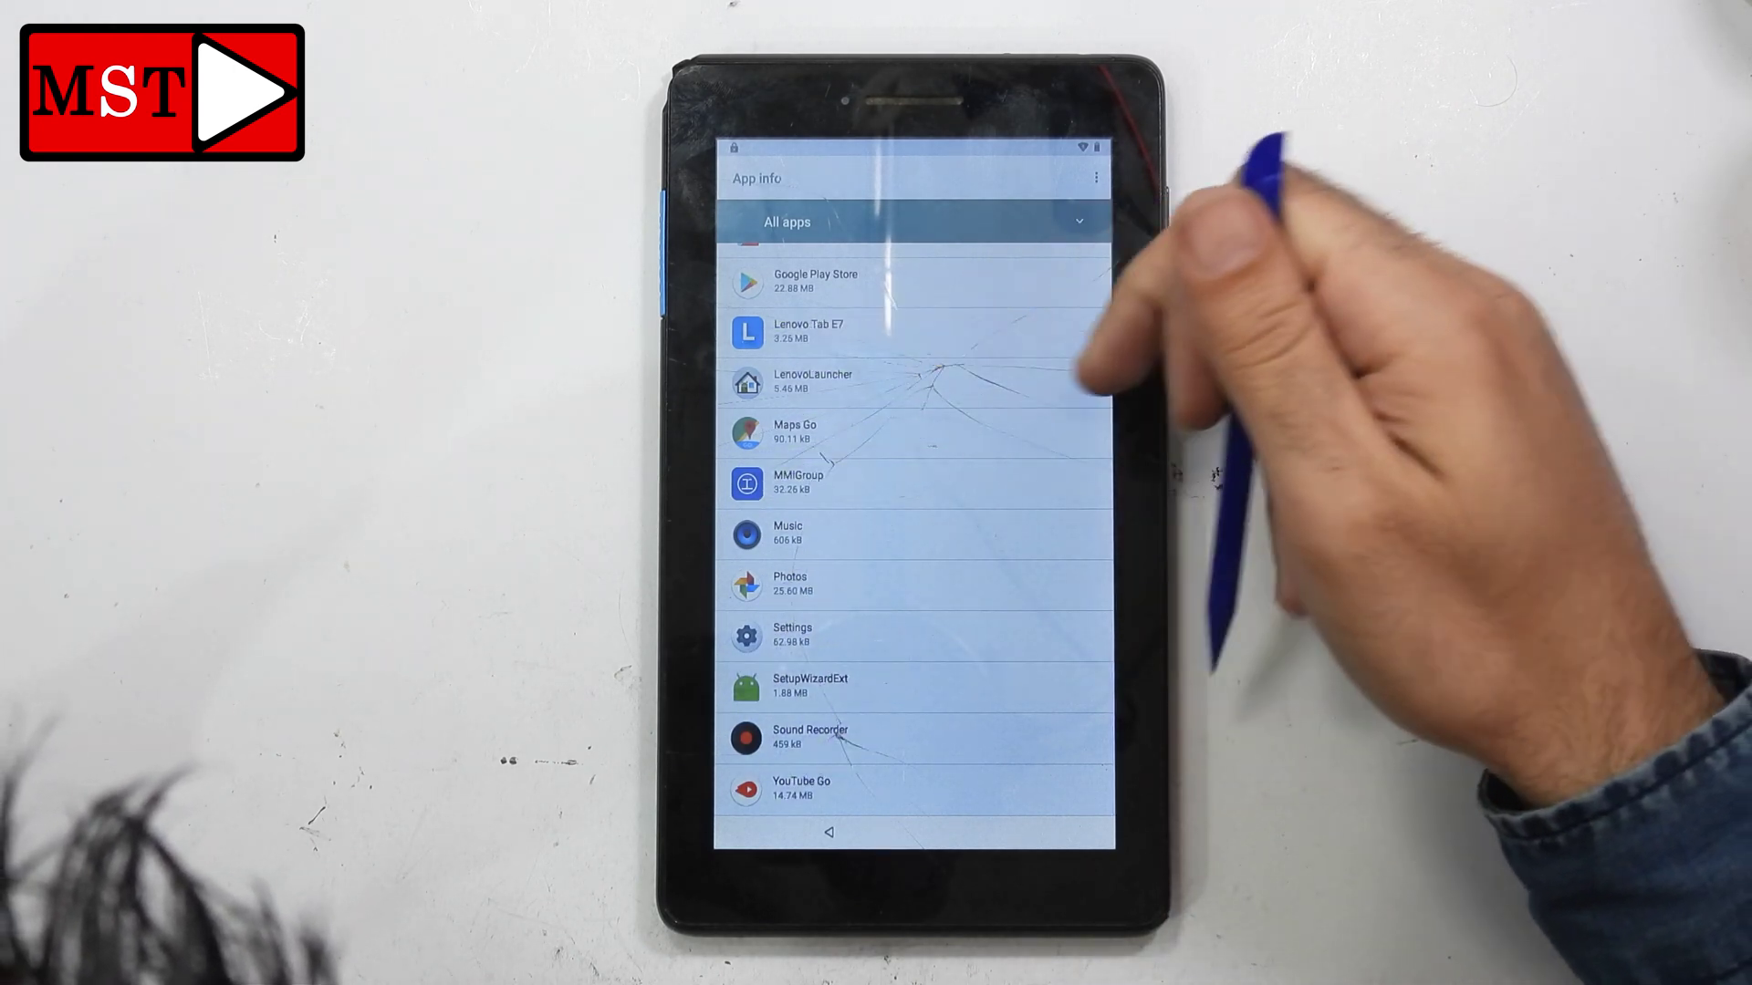
scroll(911, 547, "up", 3)
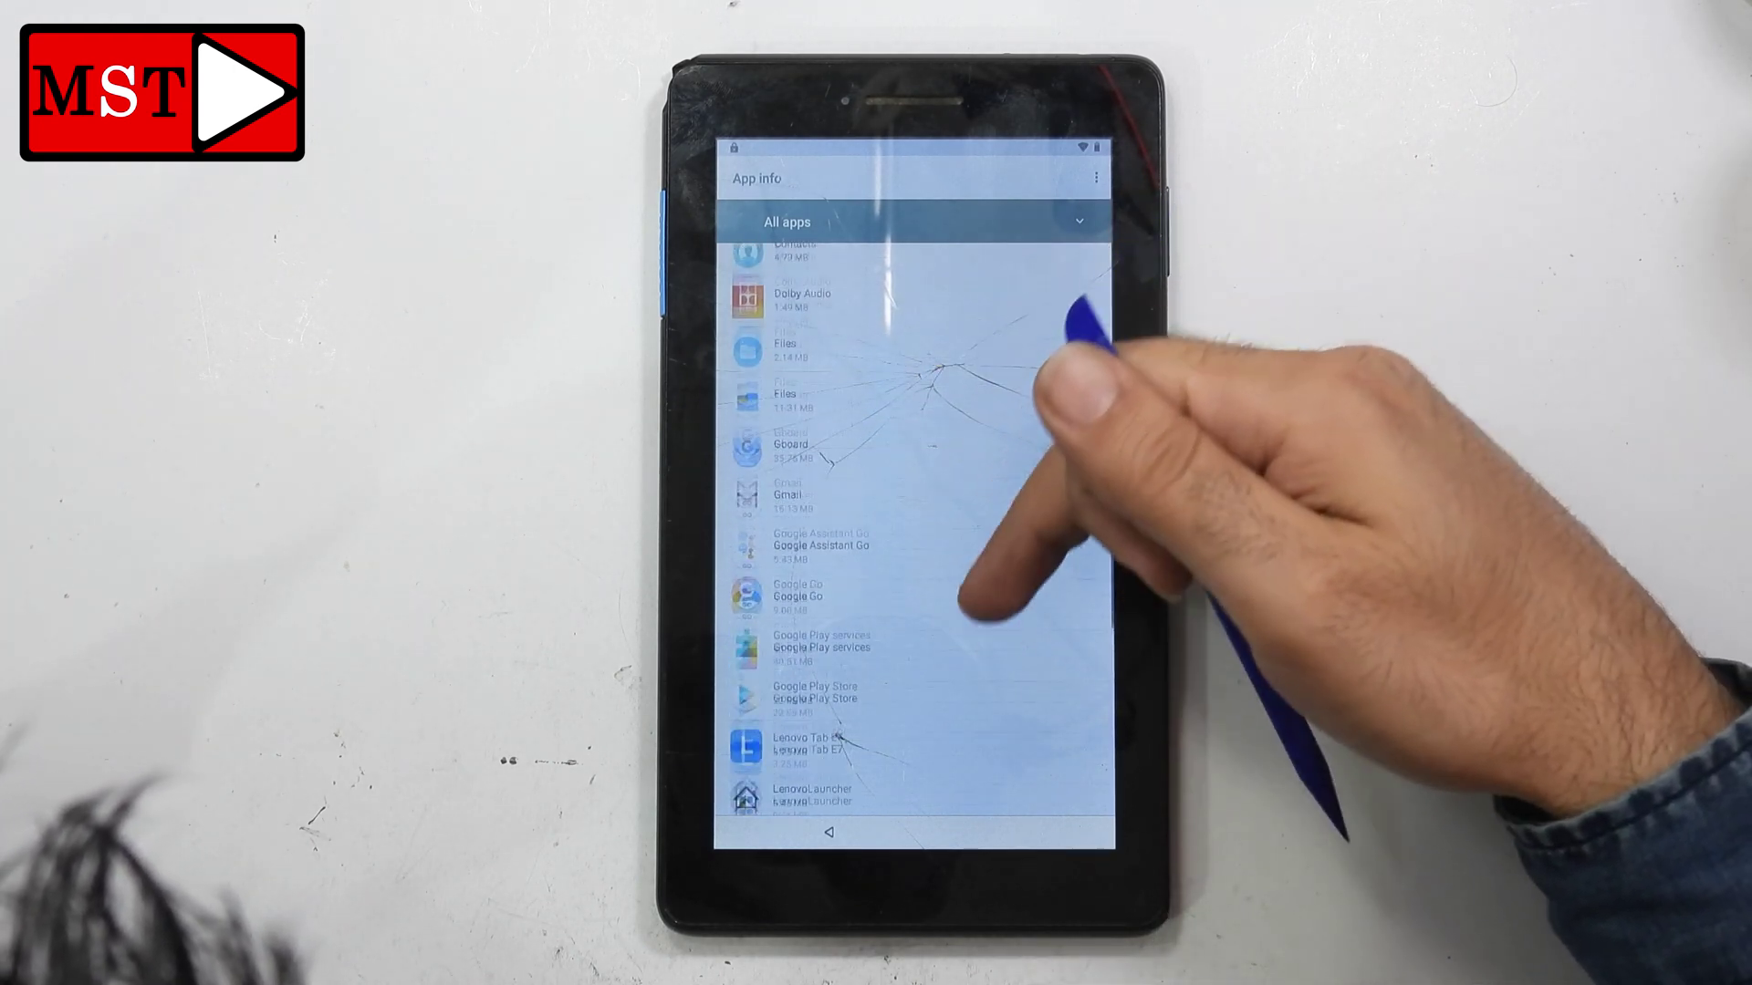
scroll(958, 480, "up", 3)
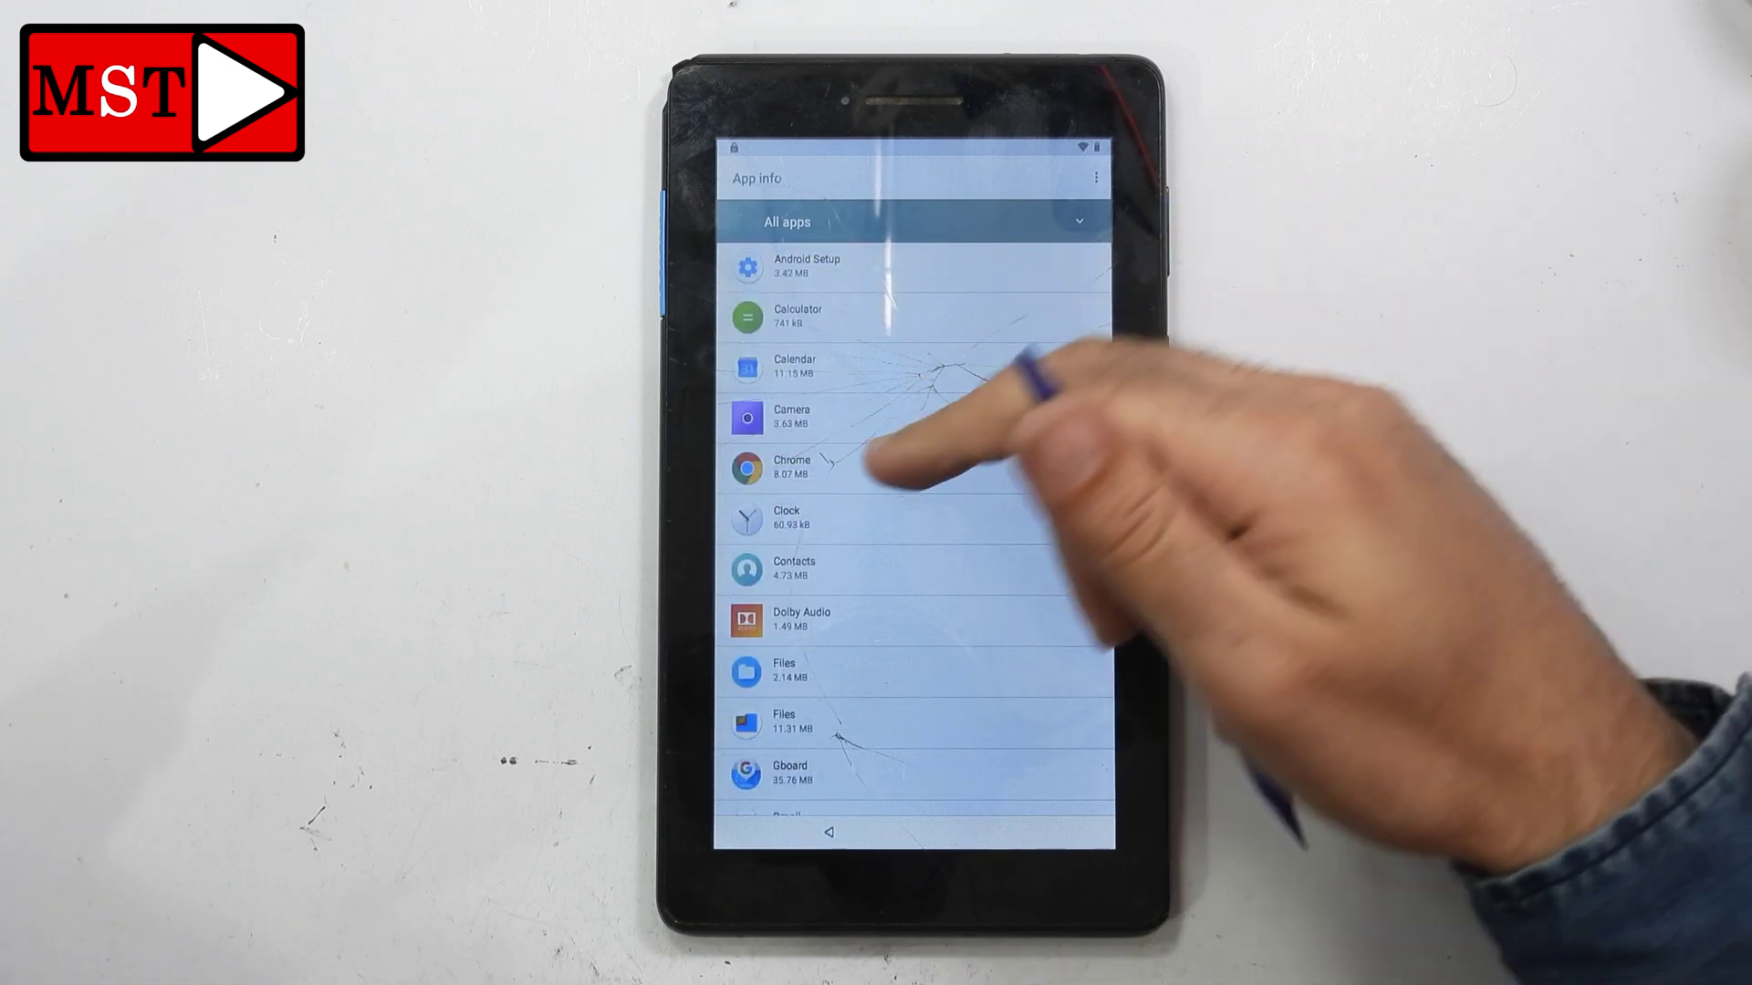
left_click(904, 465)
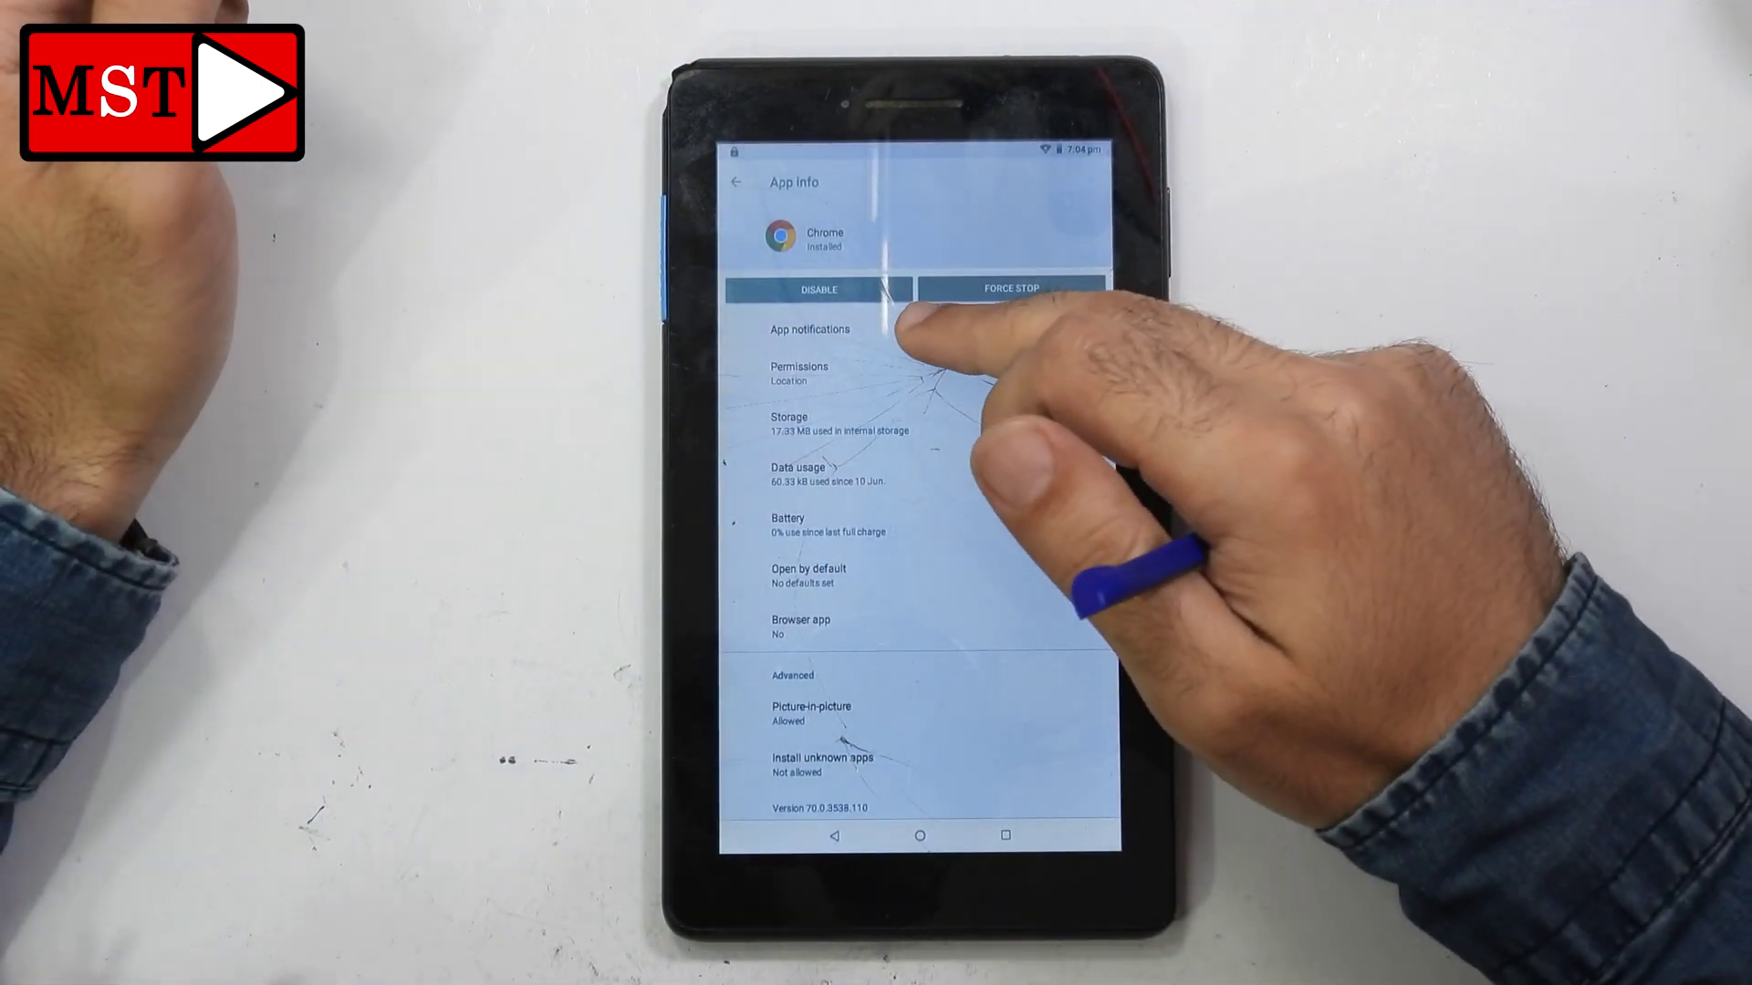
left_click(875, 328)
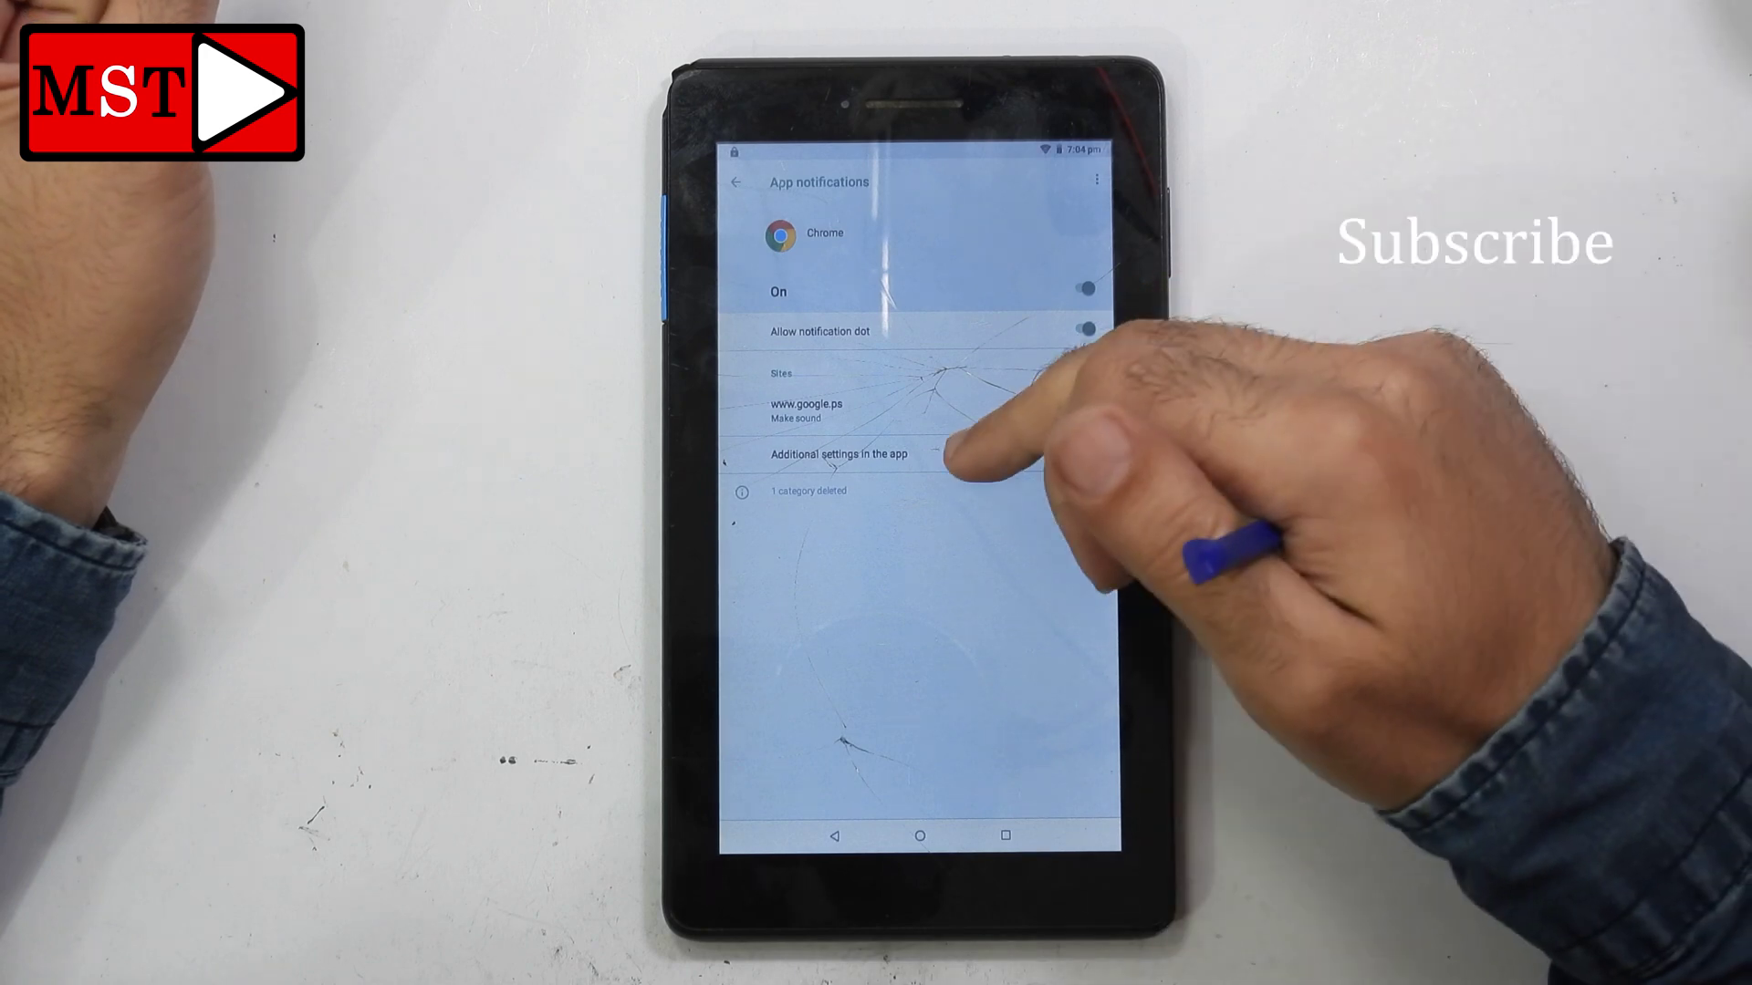
left_click(958, 453)
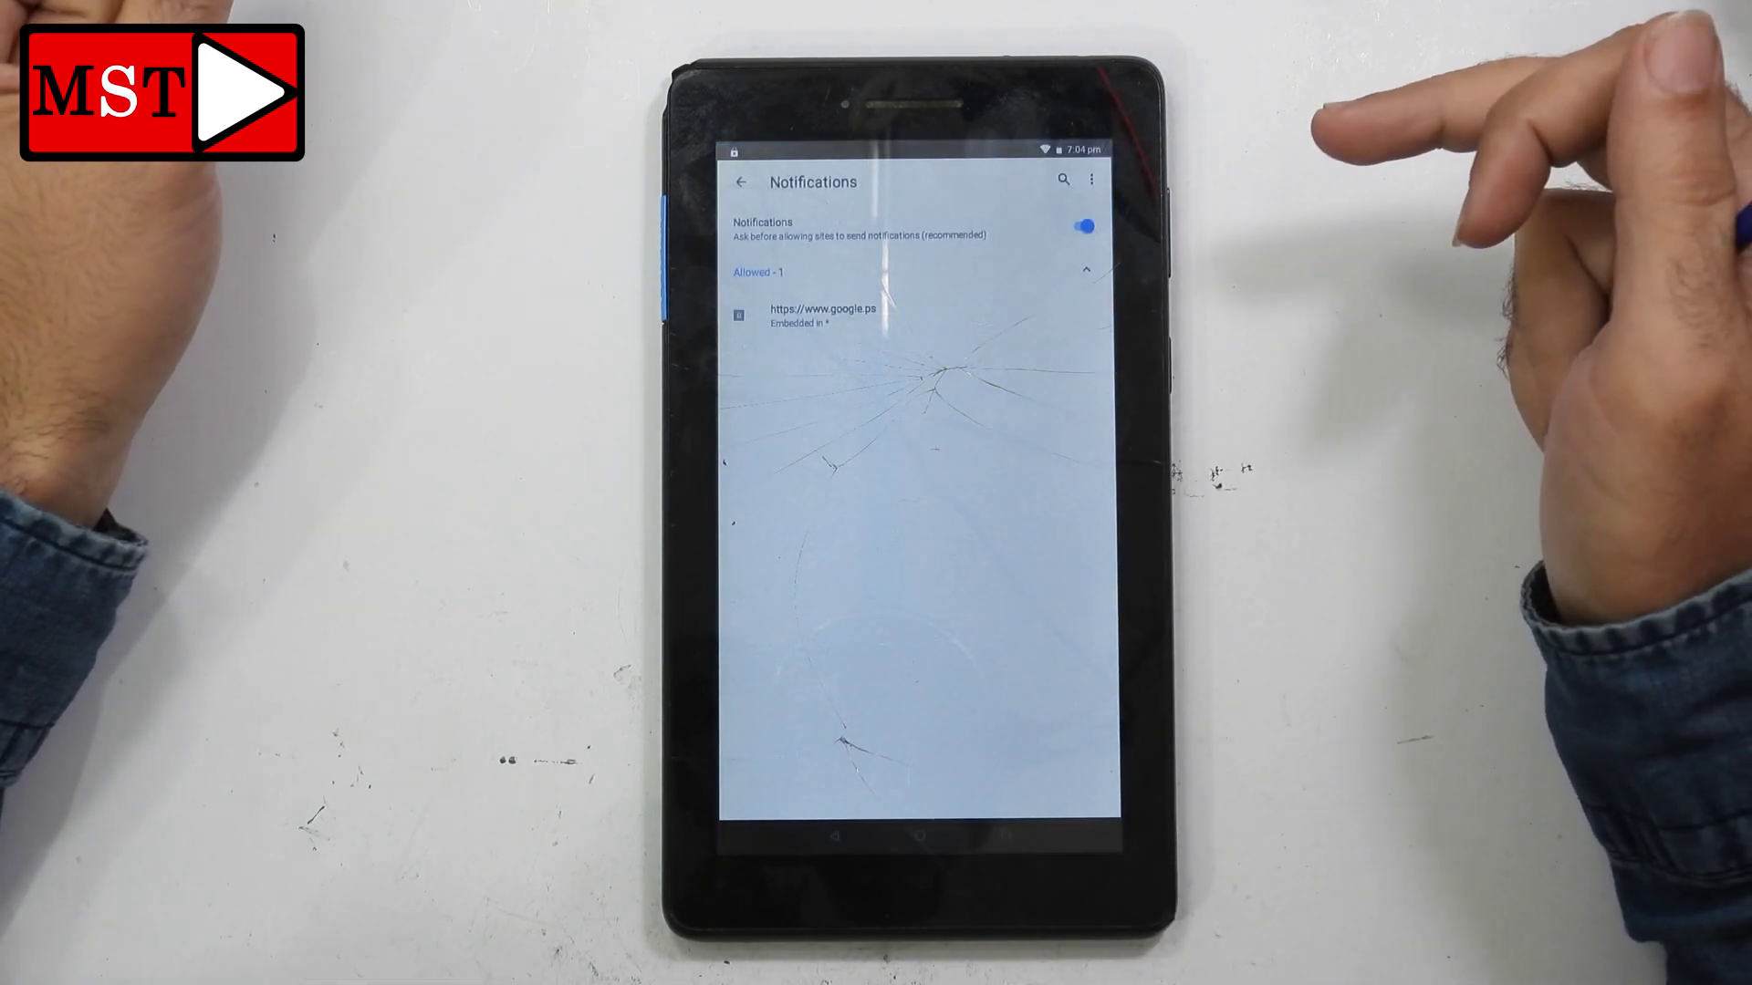
Step: Open the Download a file article from google.ps site settings and share it via Gmail
left_click(876, 314)
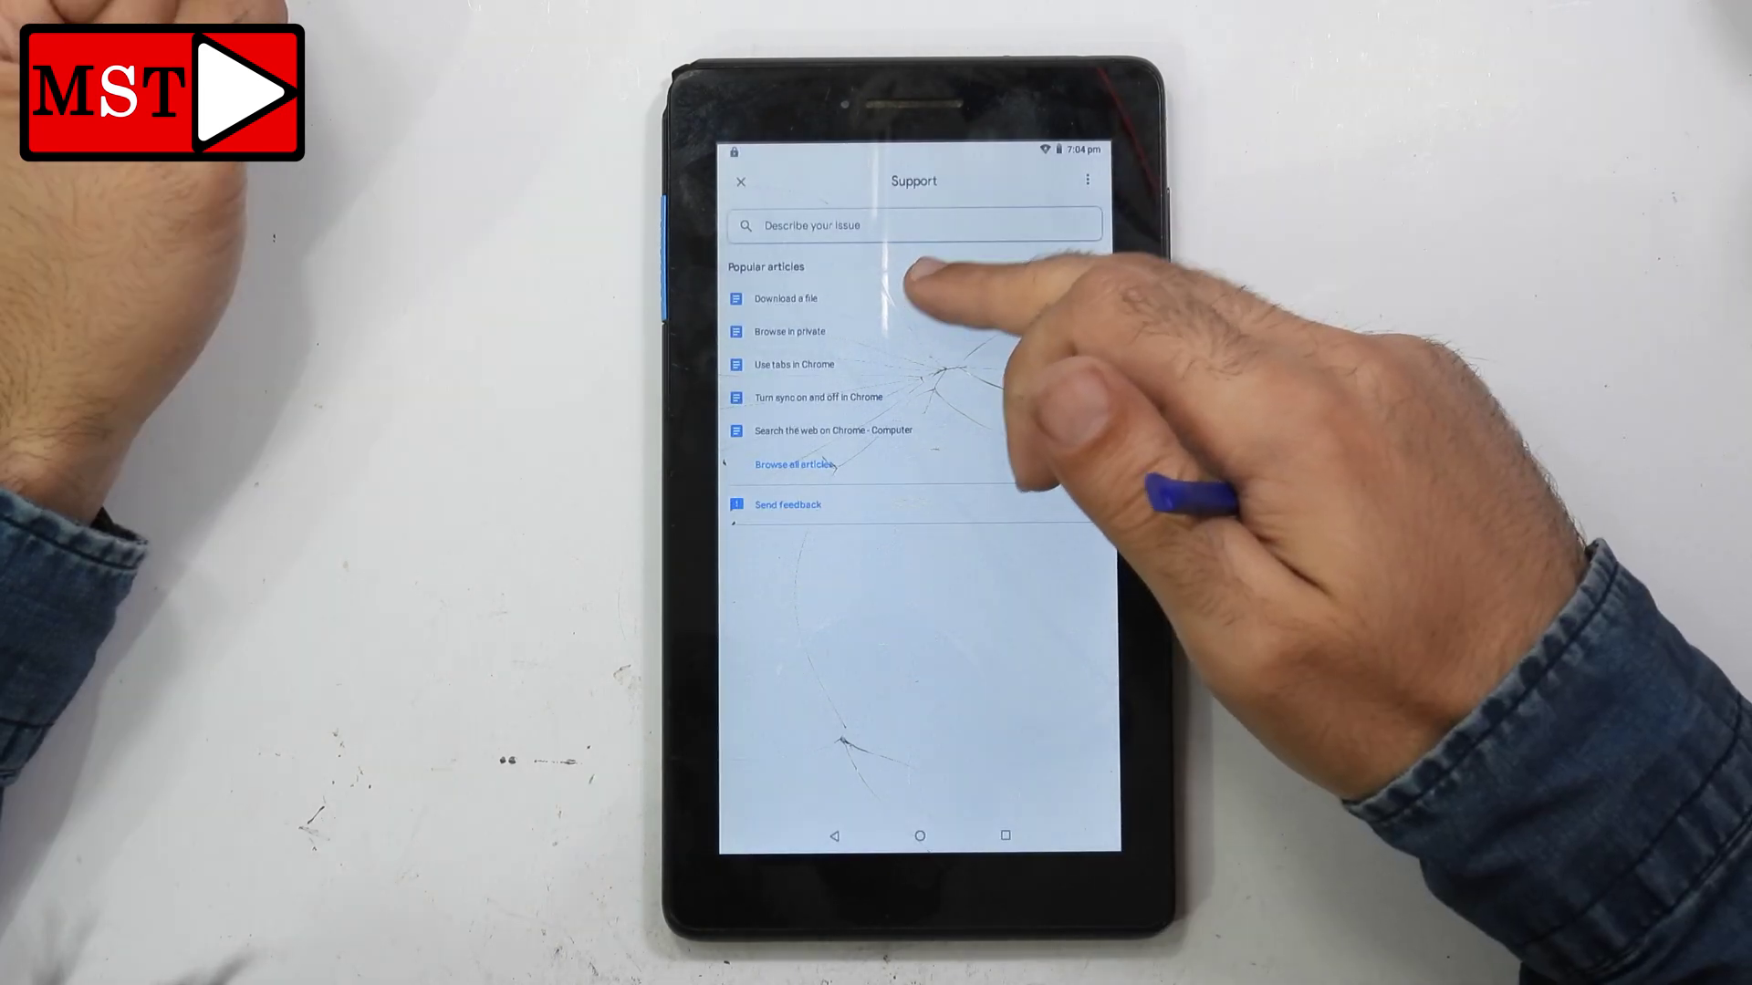
left_click(931, 297)
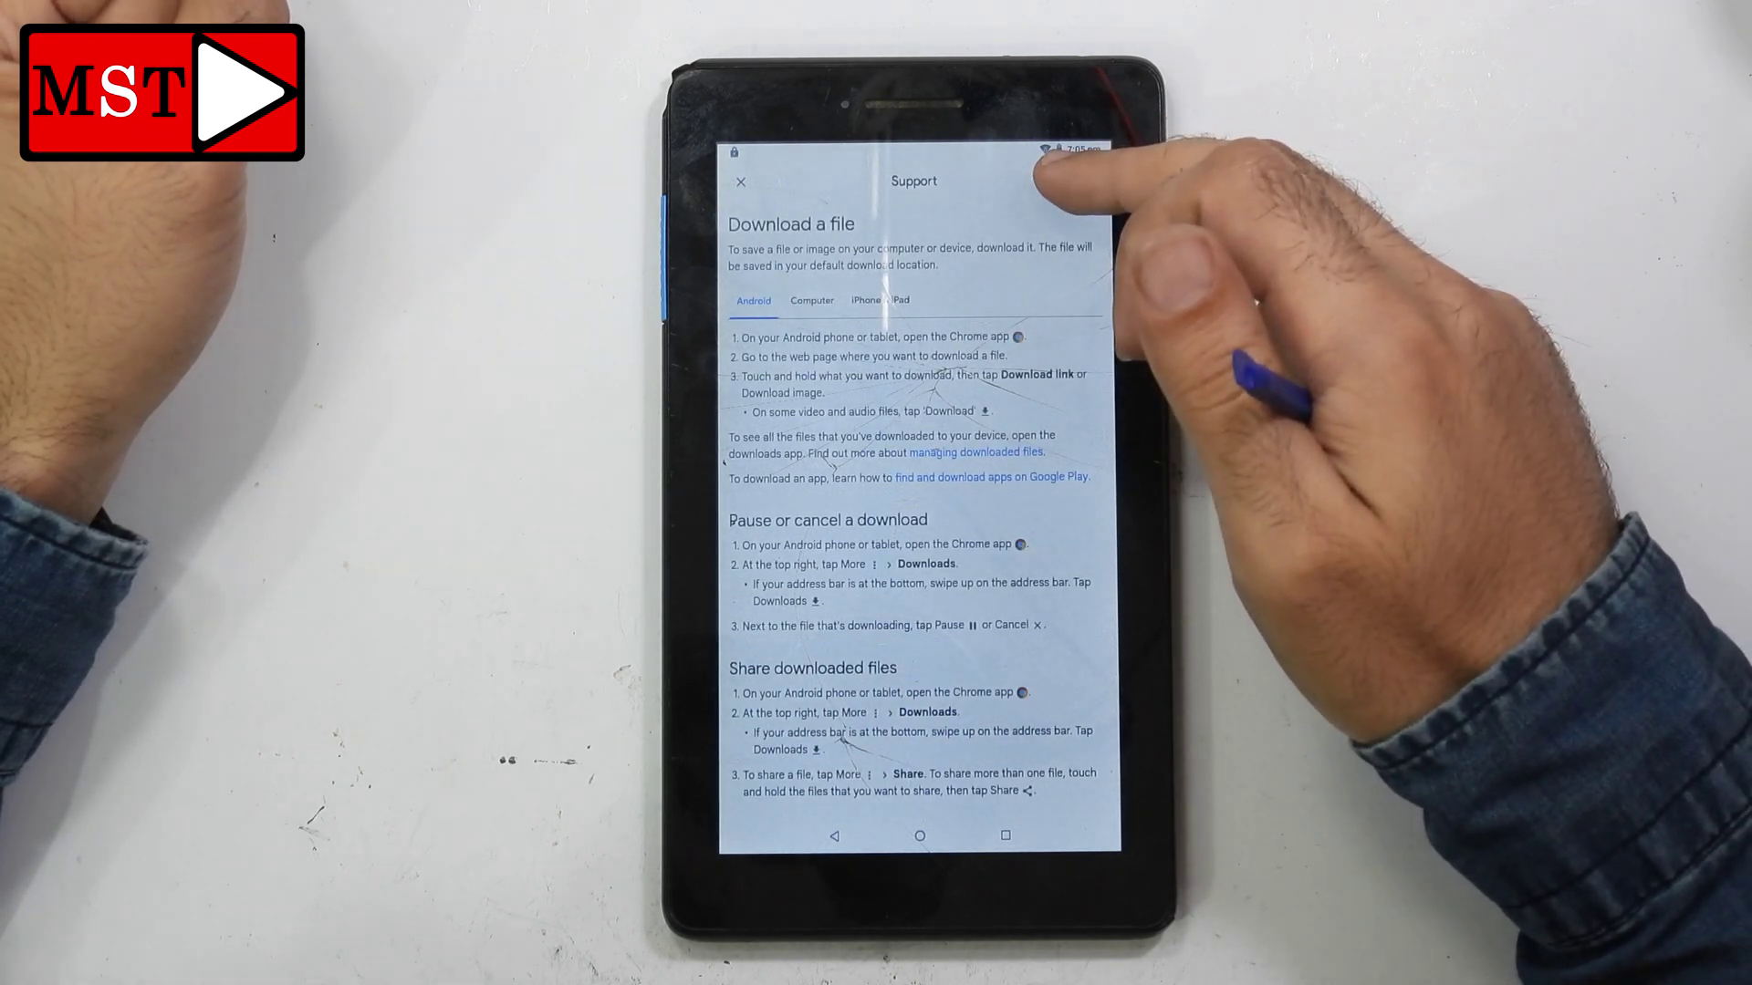
left_click(1073, 178)
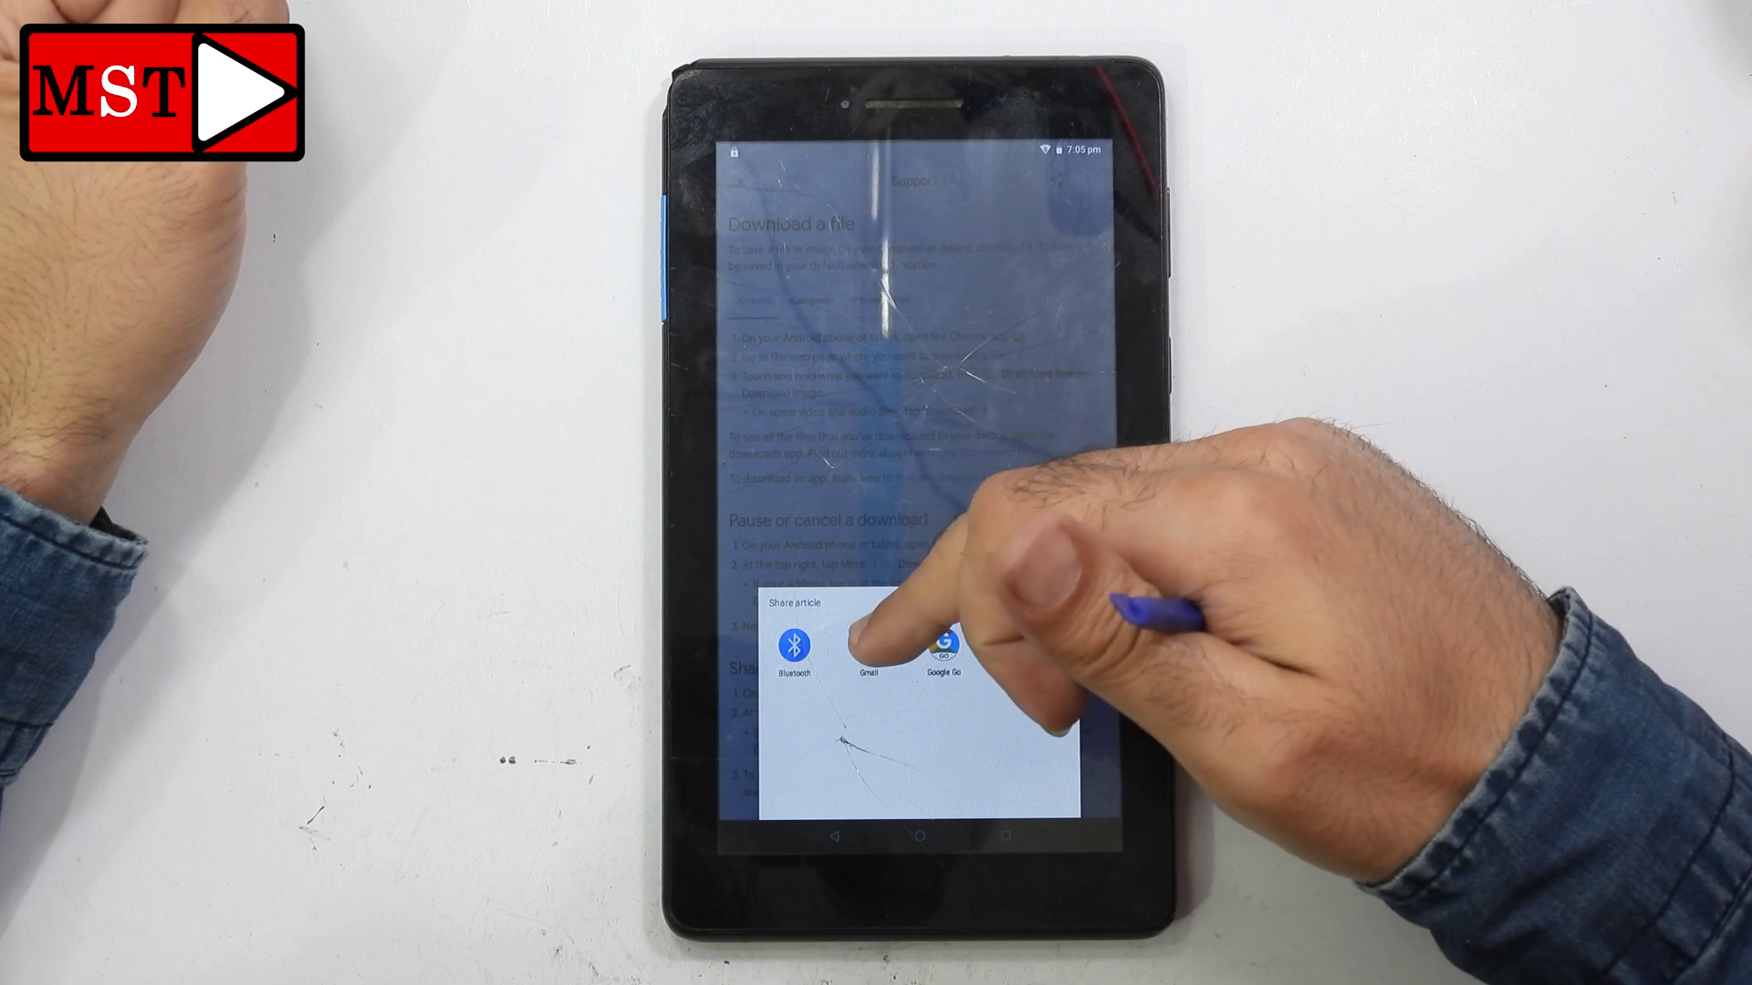
left_click(869, 644)
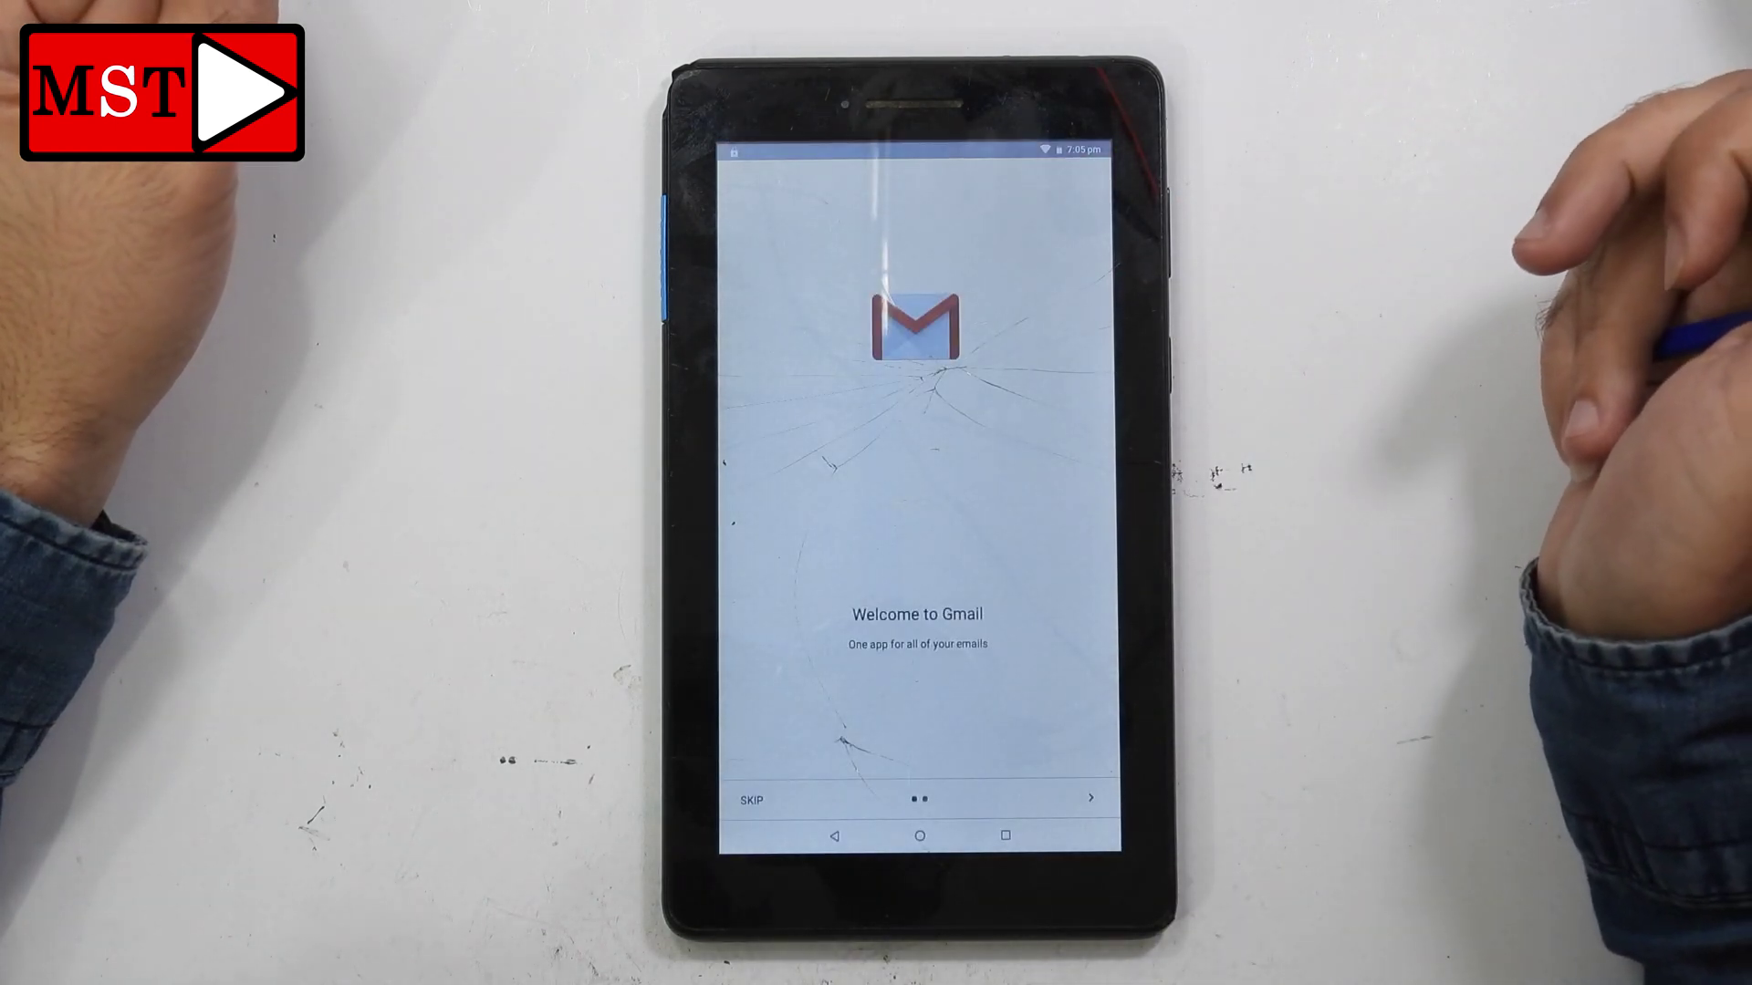
Step: Get past the Gmail welcome screen and start adding a Google email address
left_click(750, 799)
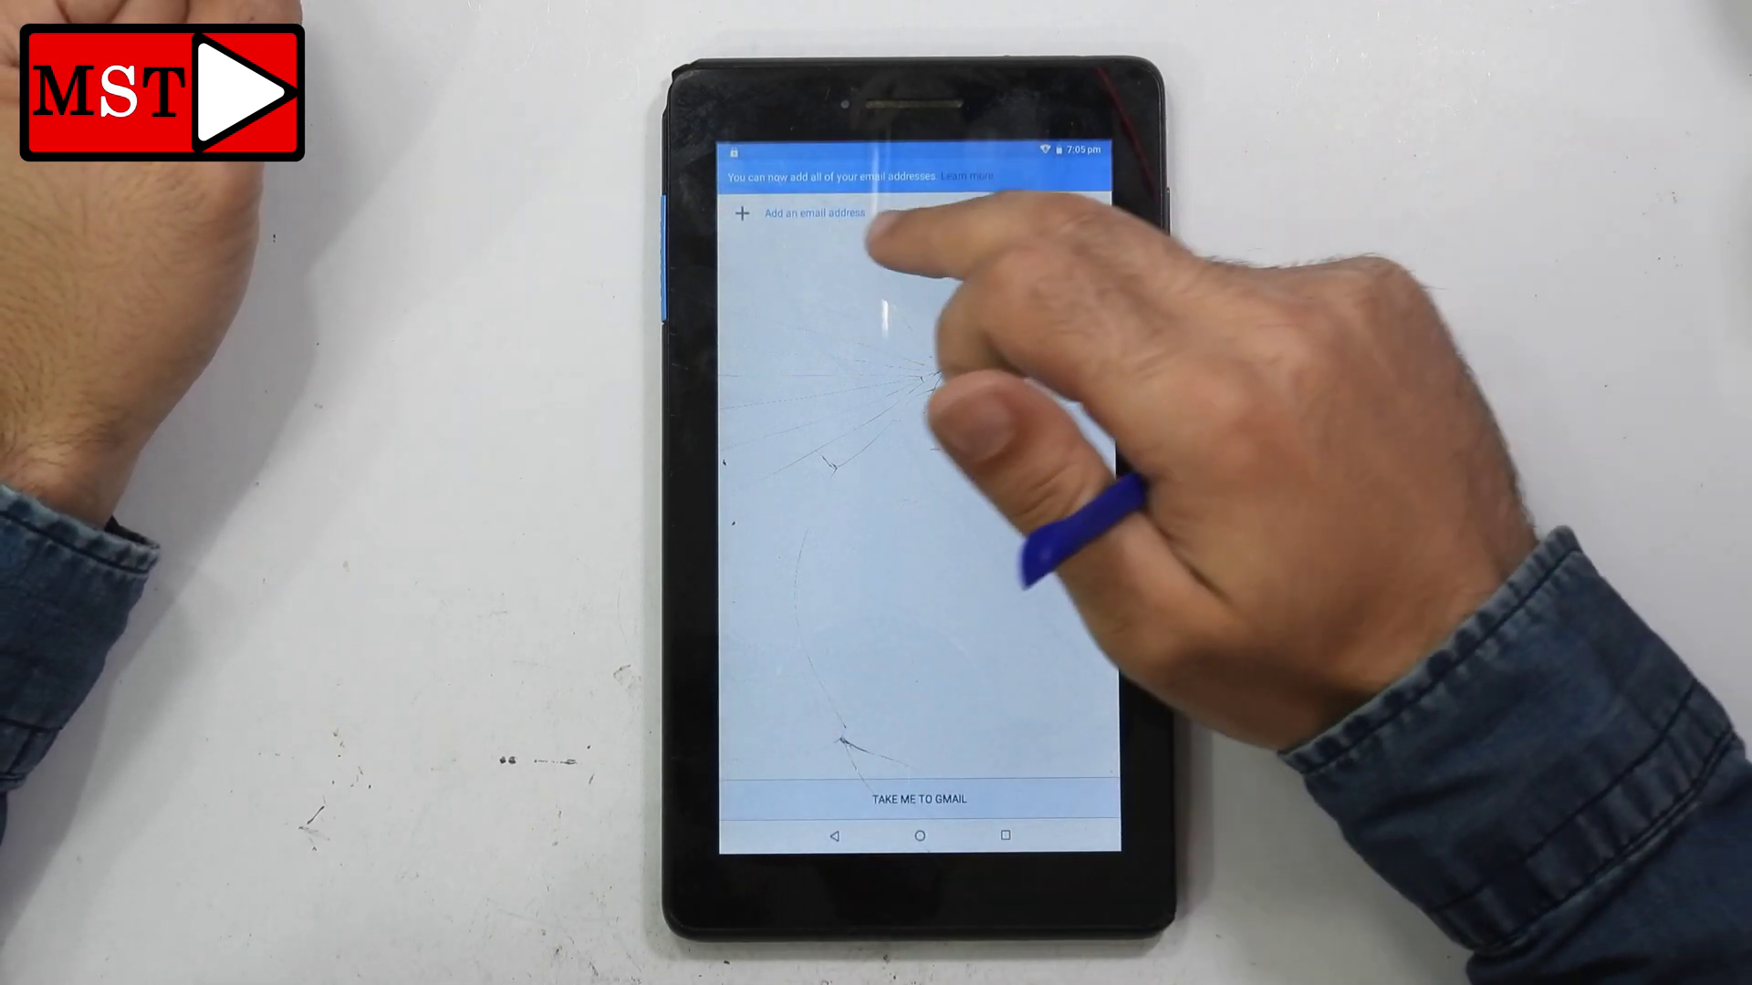
left_click(821, 211)
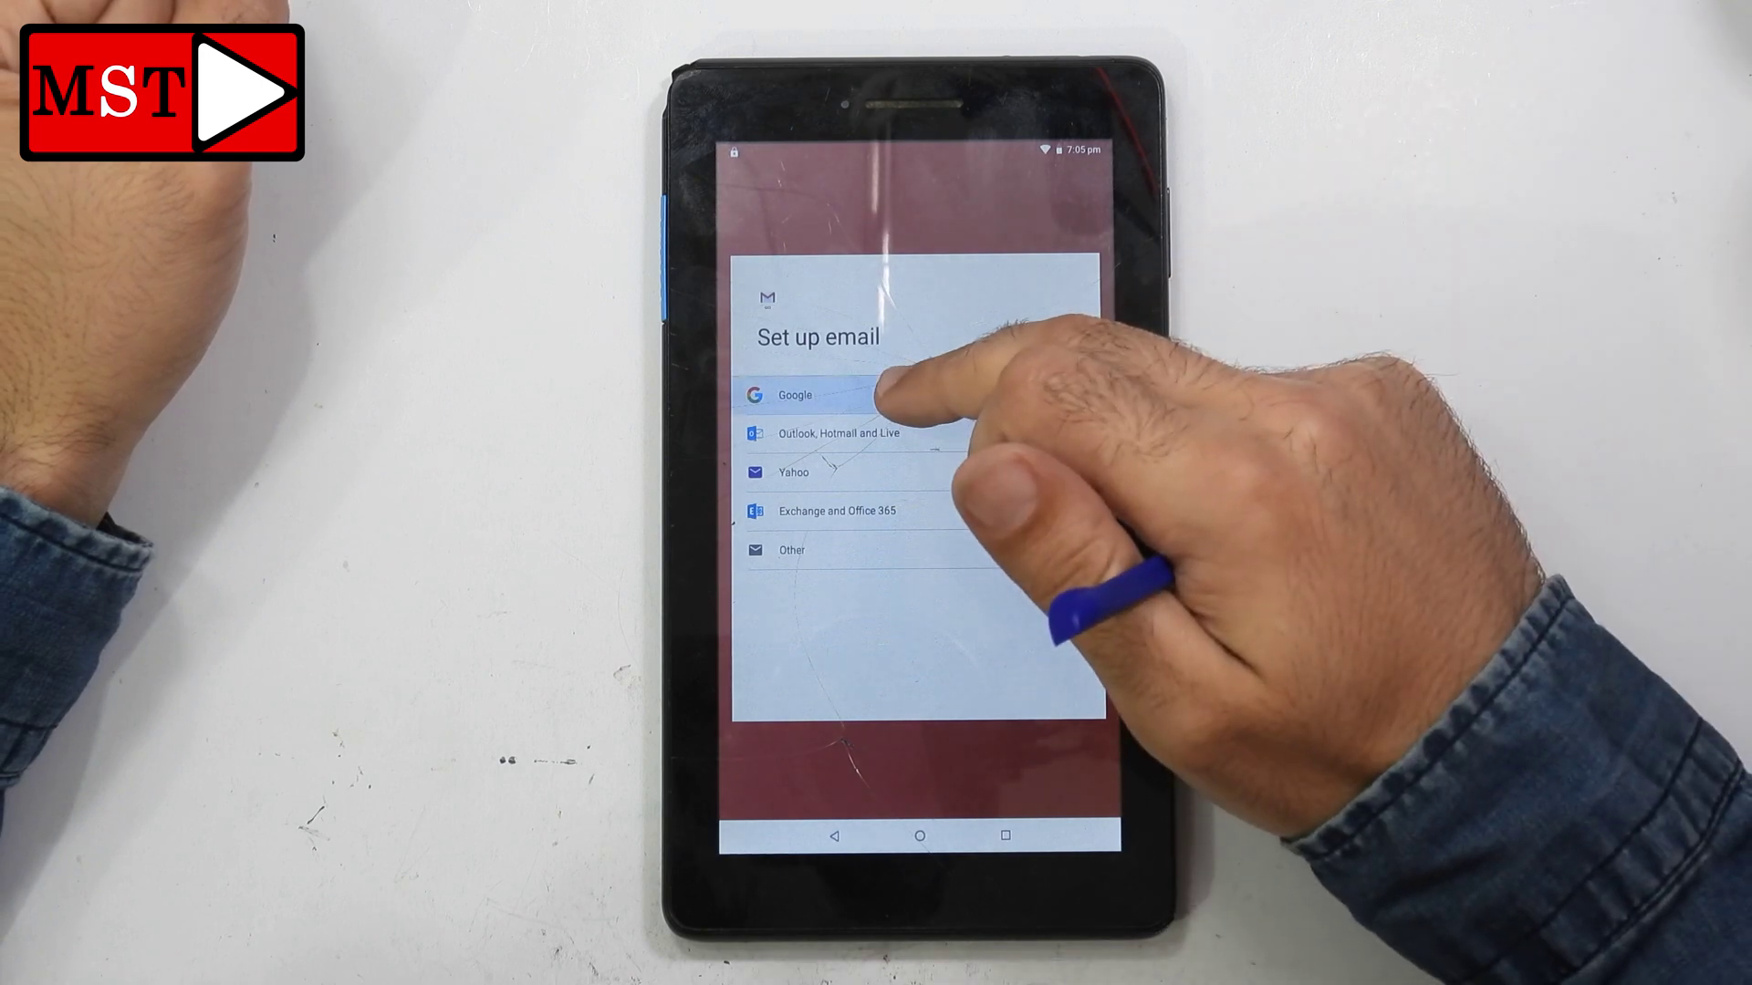
left_click(904, 395)
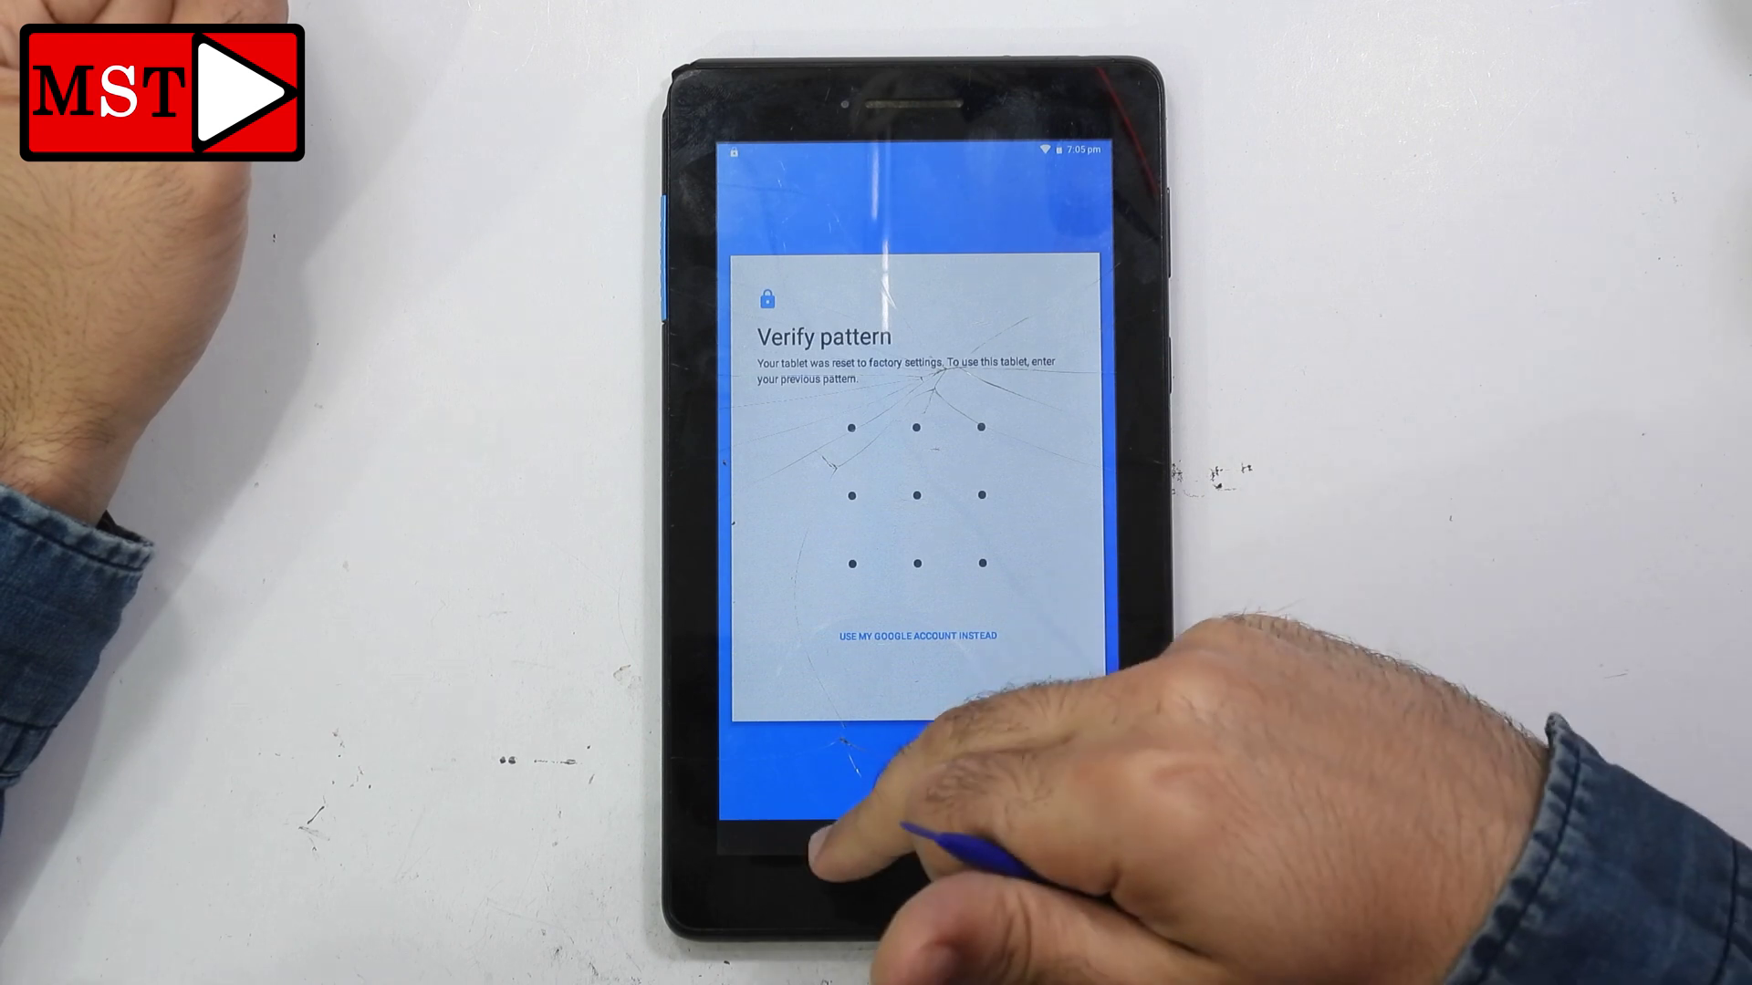
left_click(832, 837)
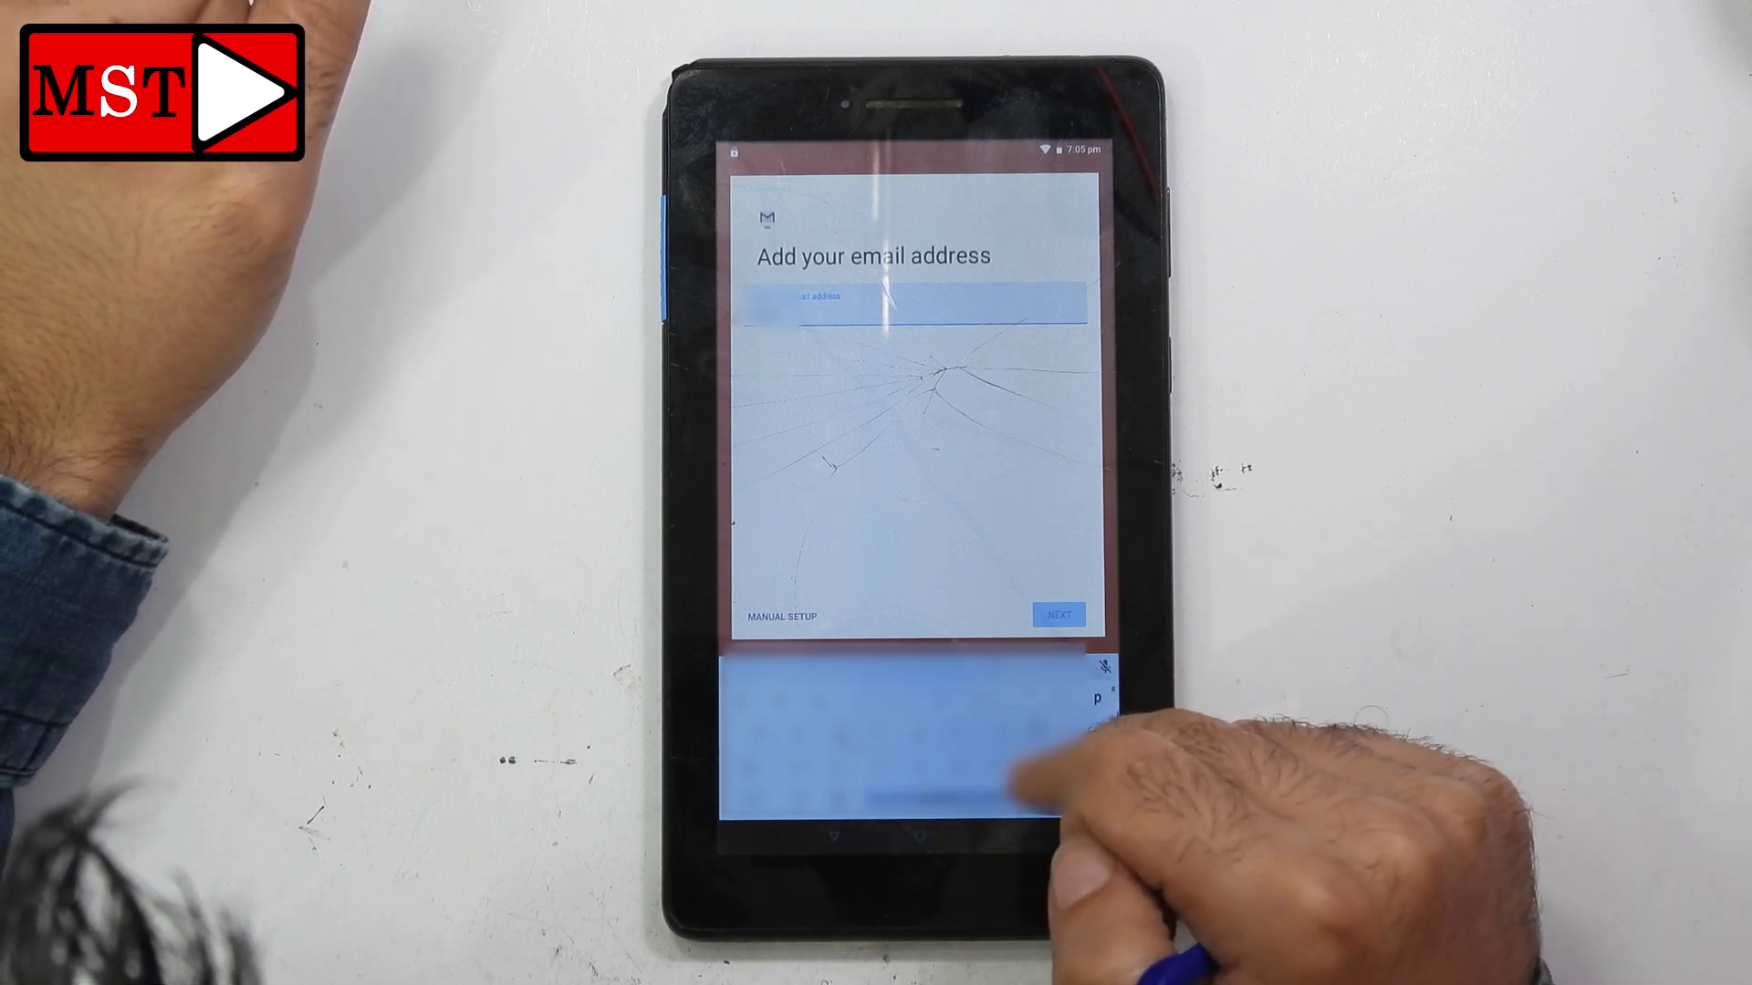
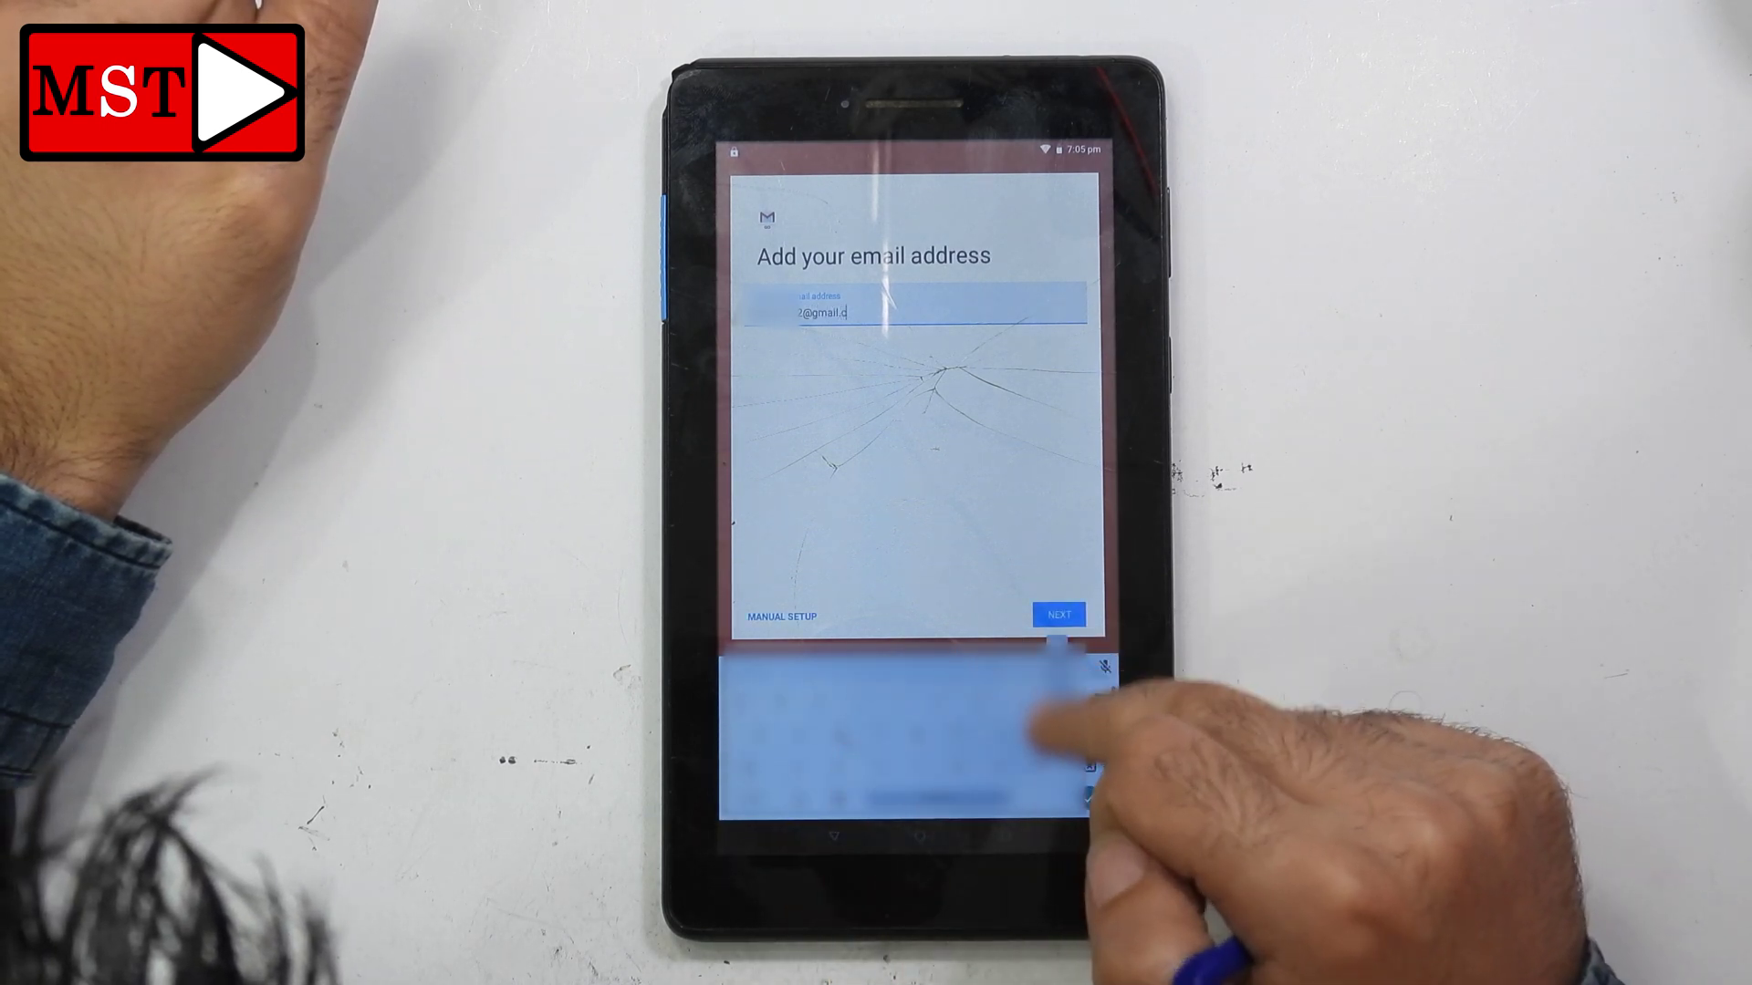
Step: Submit the email address, leave pattern verification, and choose manual setup
left_click(1058, 615)
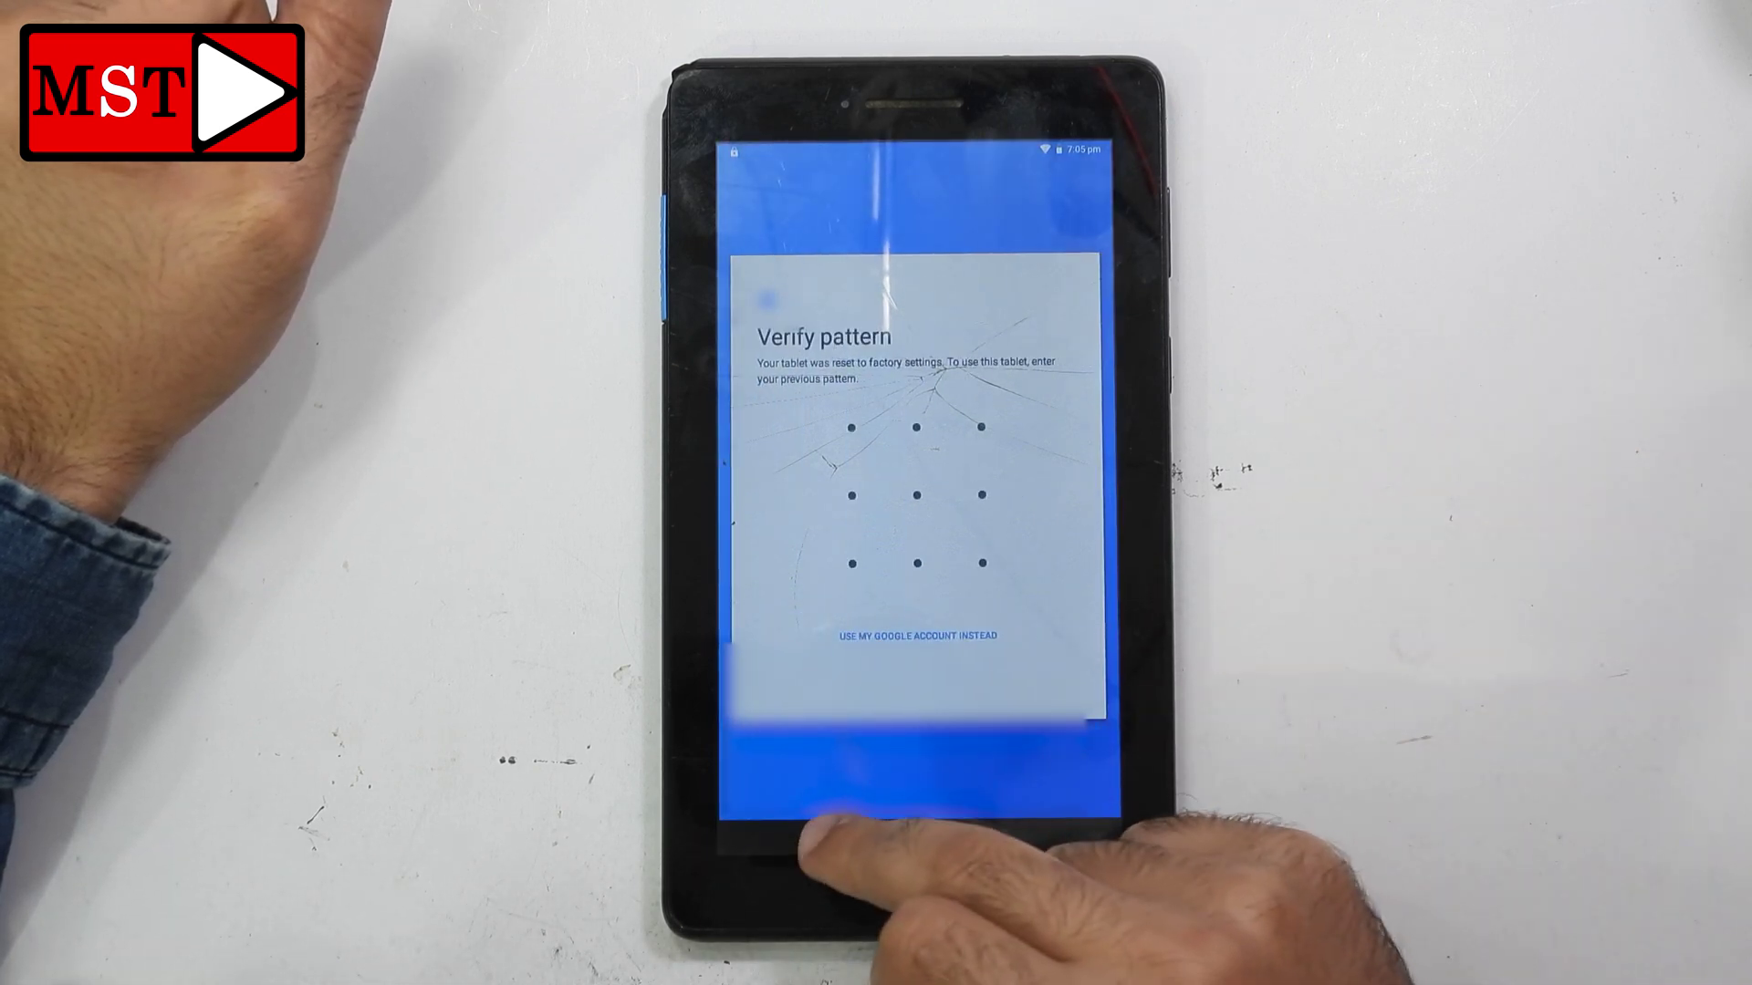
left_click(835, 836)
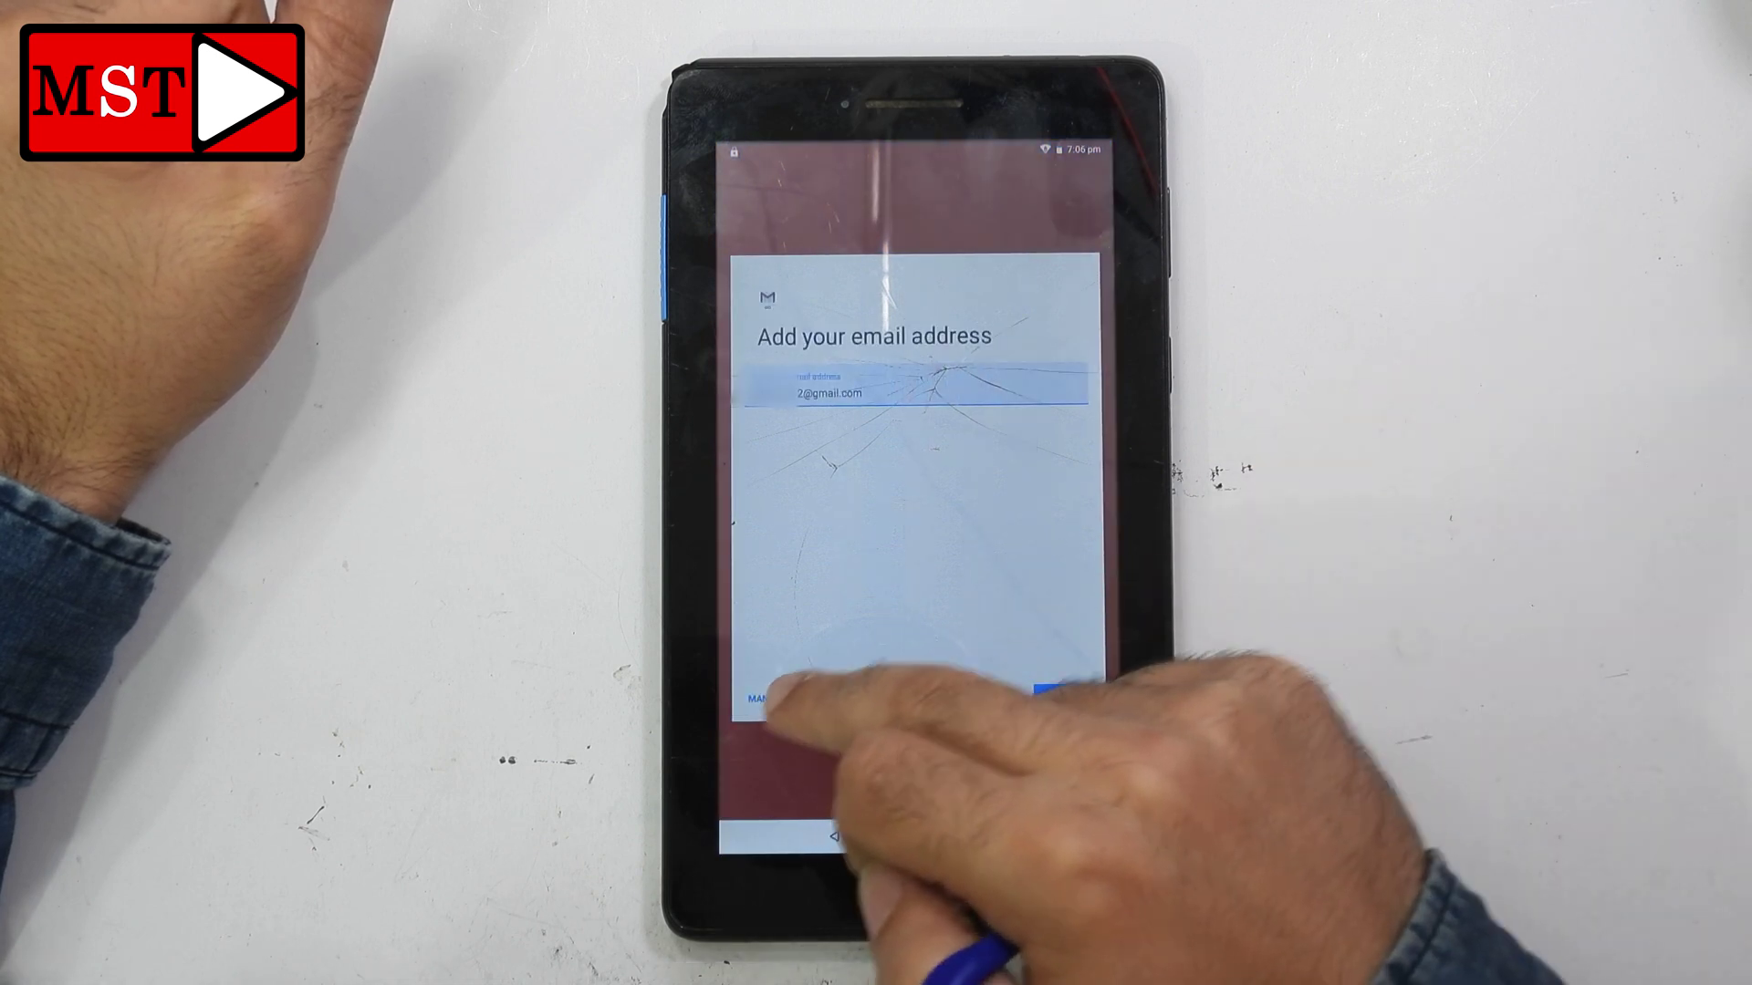
left_click(783, 698)
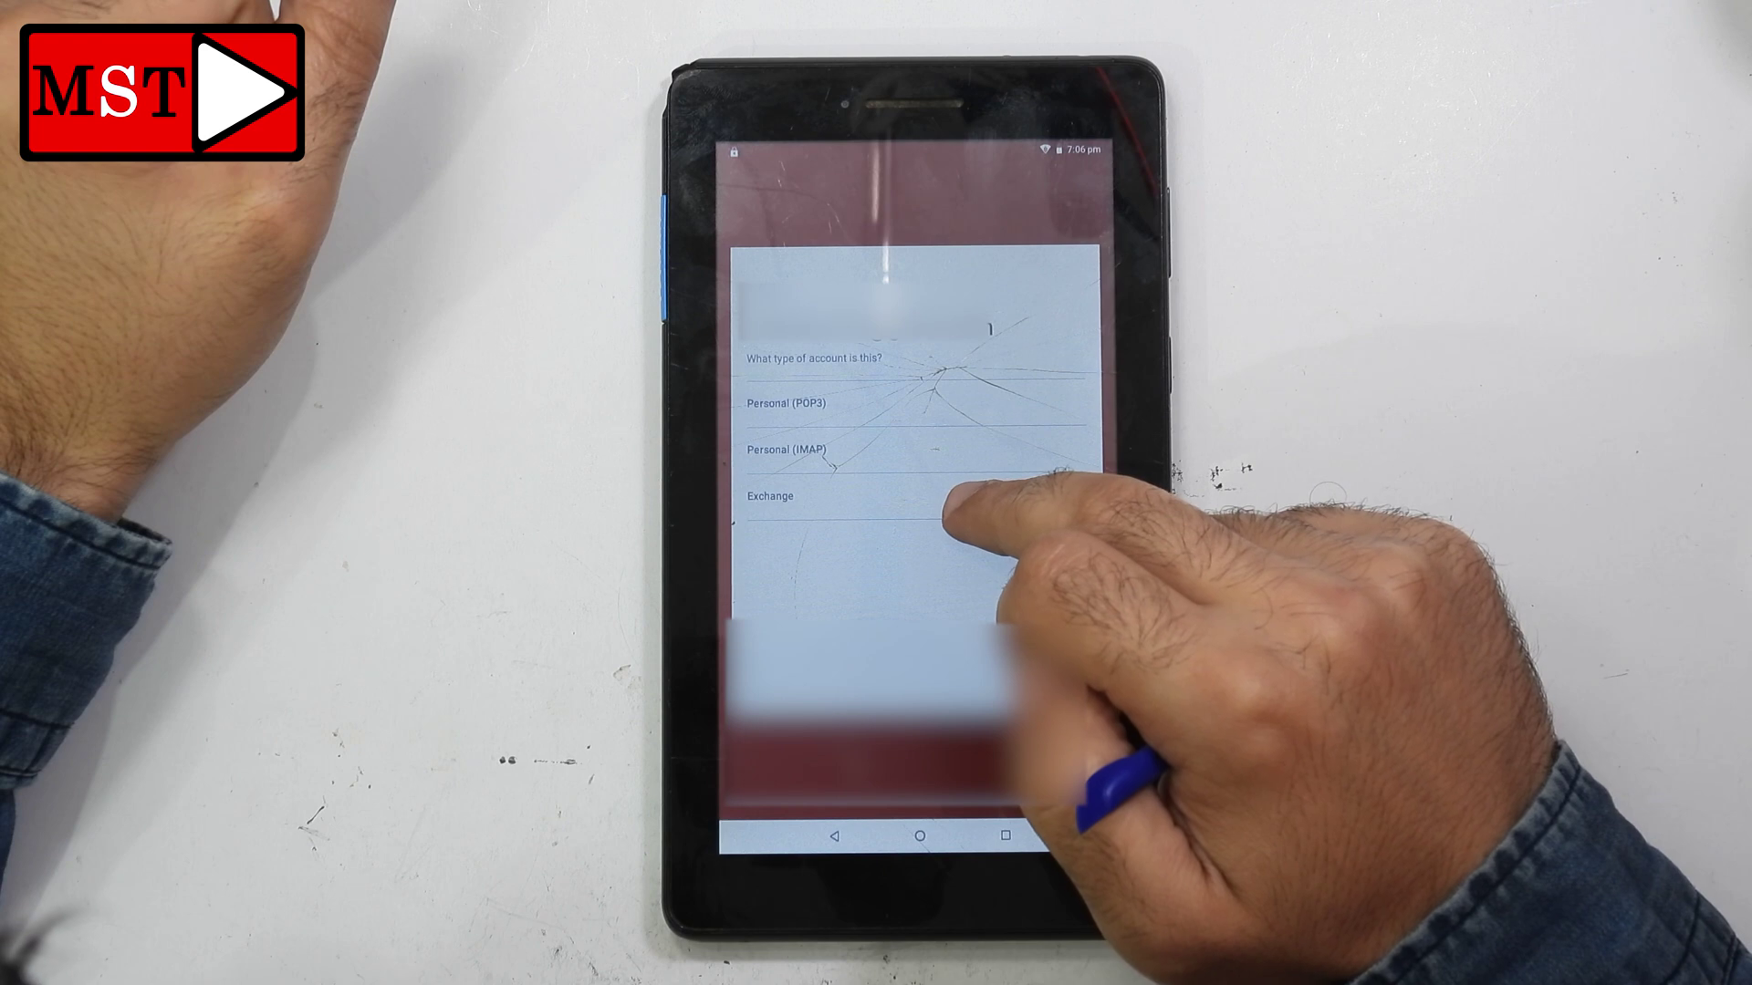
Step: Choose Exchange, enter the password, continue, and request a client certificate
left_click(959, 496)
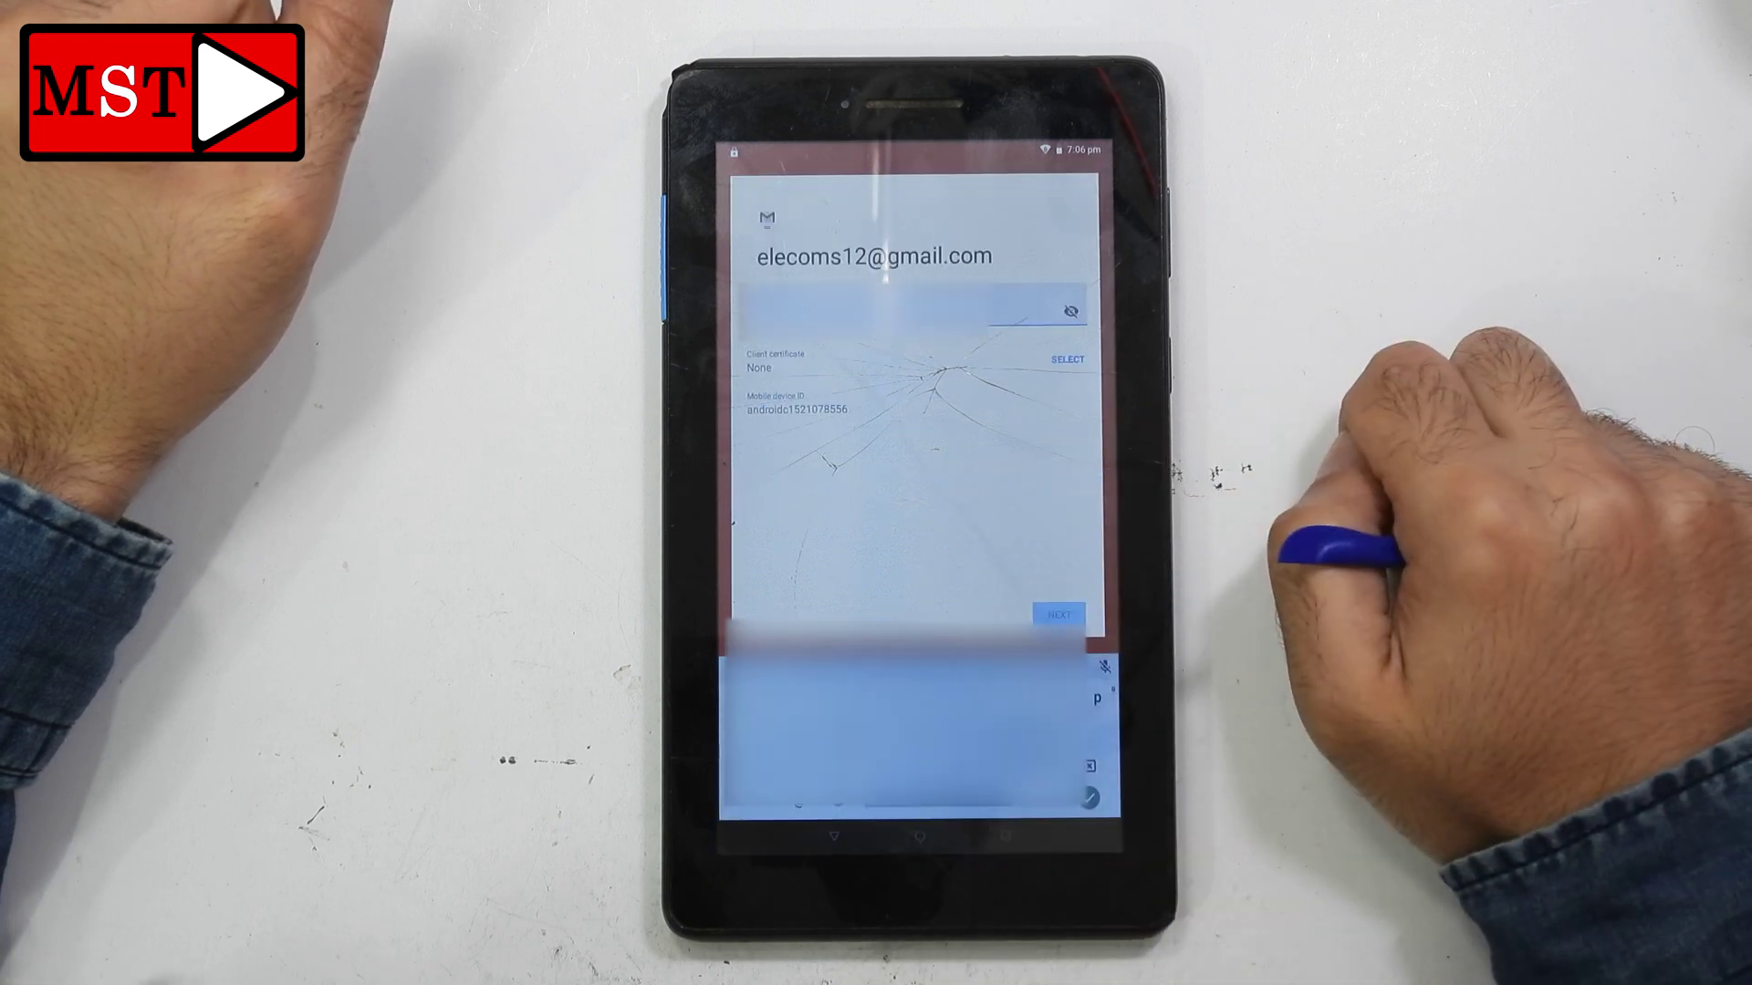
left_click(959, 713)
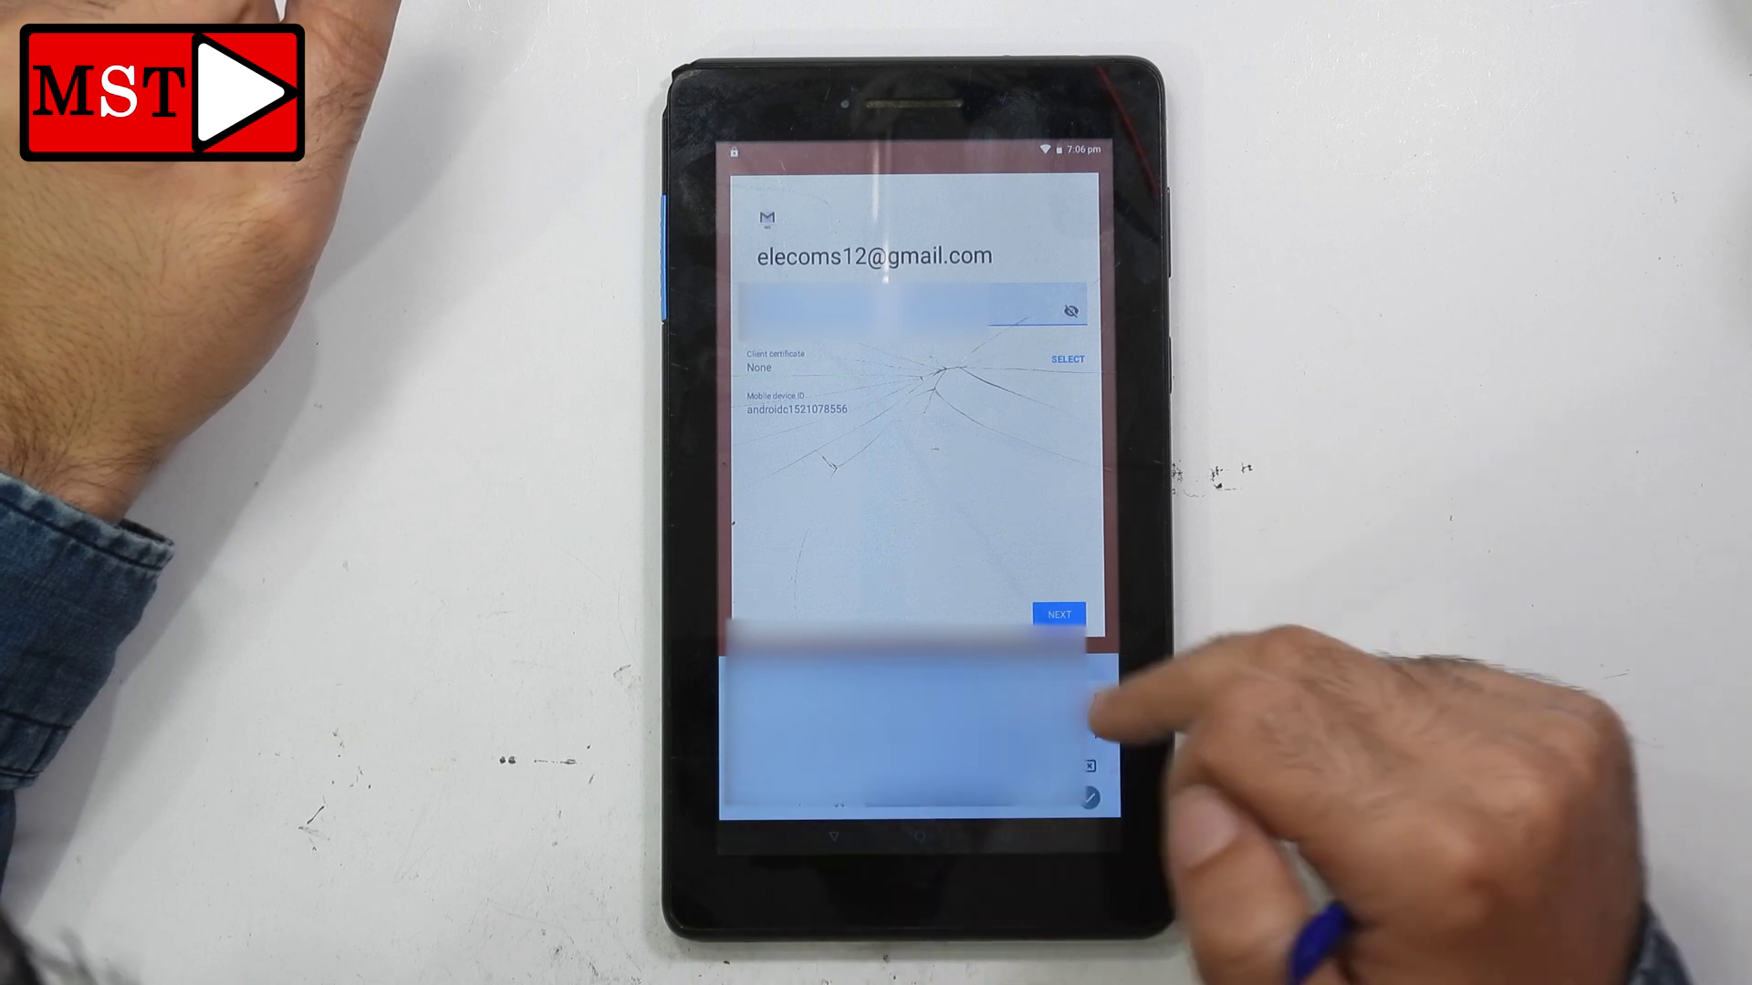
left_click(1059, 613)
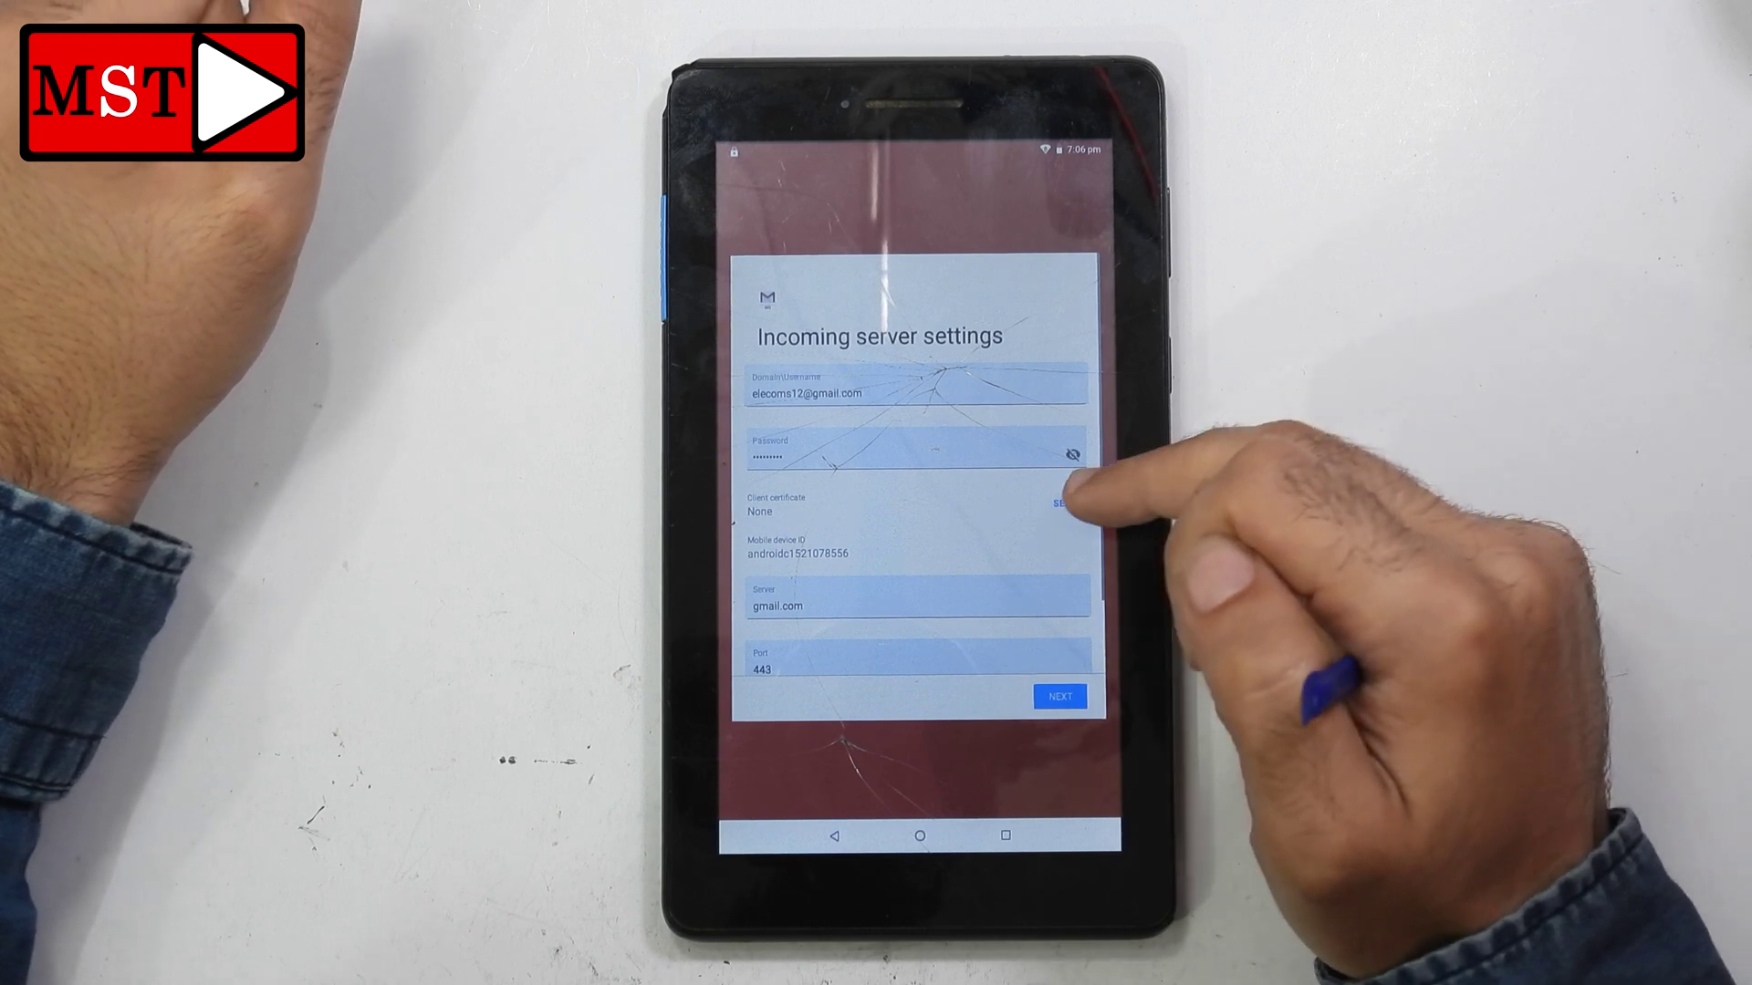
left_click(1069, 503)
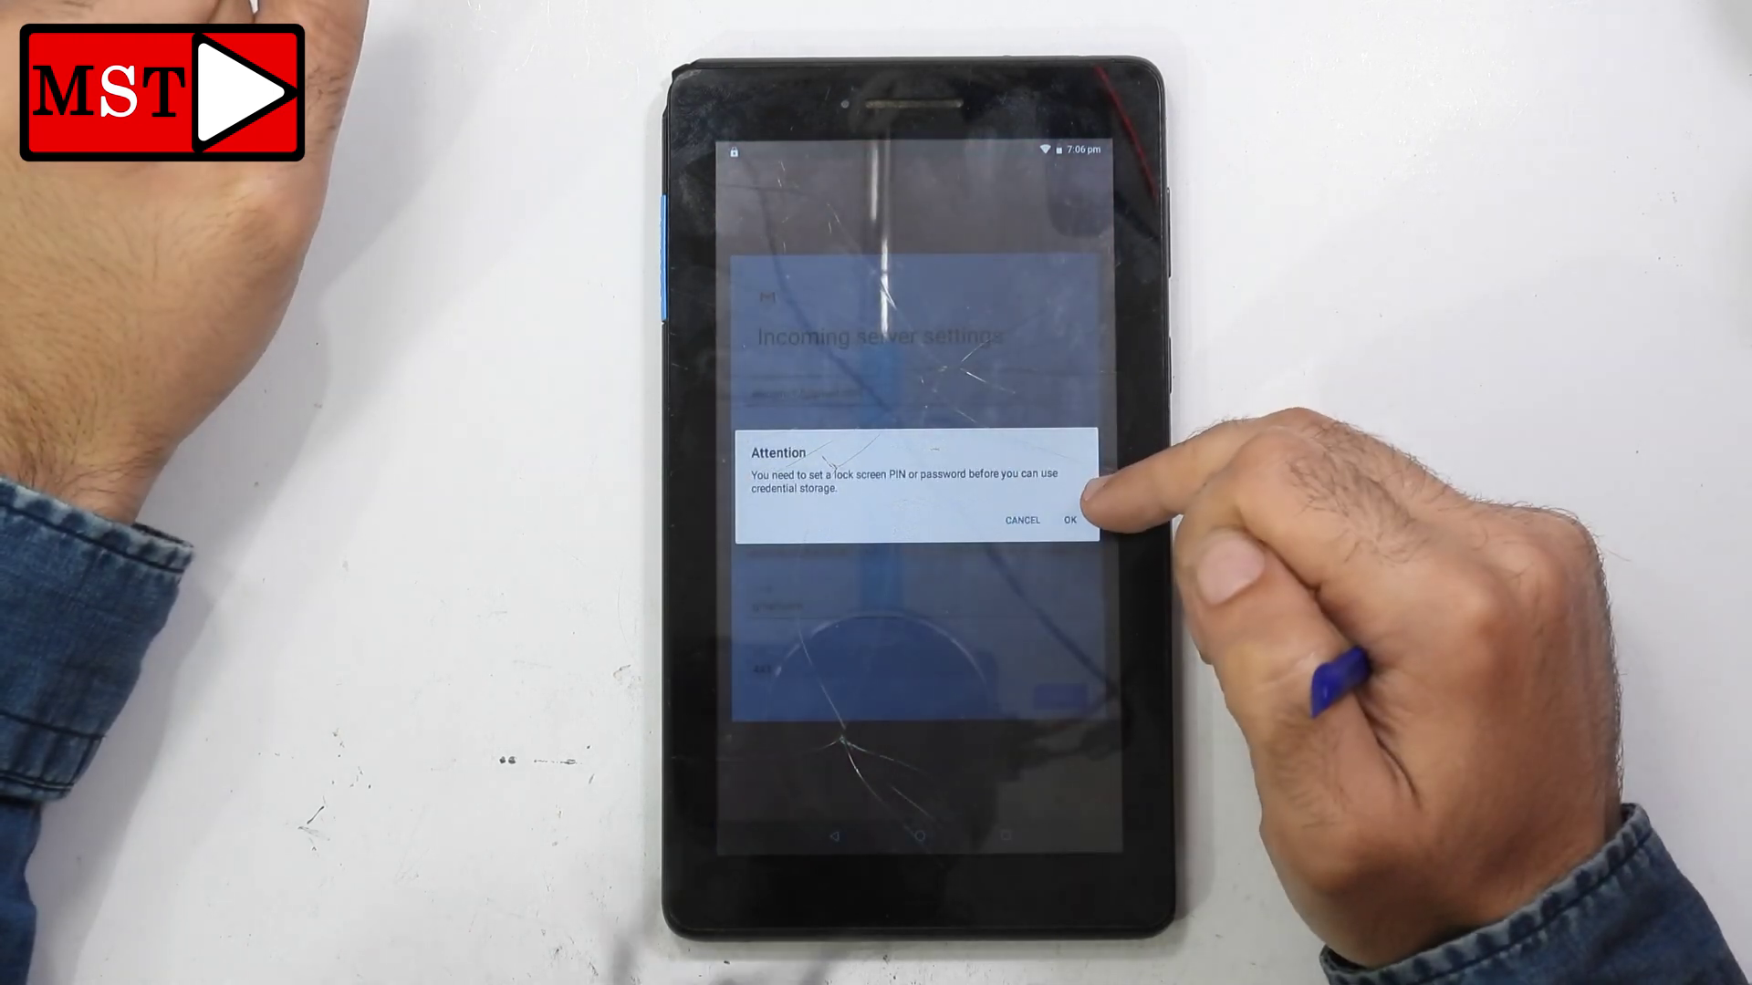
Step: Set an L-shaped unlock pattern, required at start-up, drawn twice to confirm
left_click(1070, 520)
left_click(1041, 440)
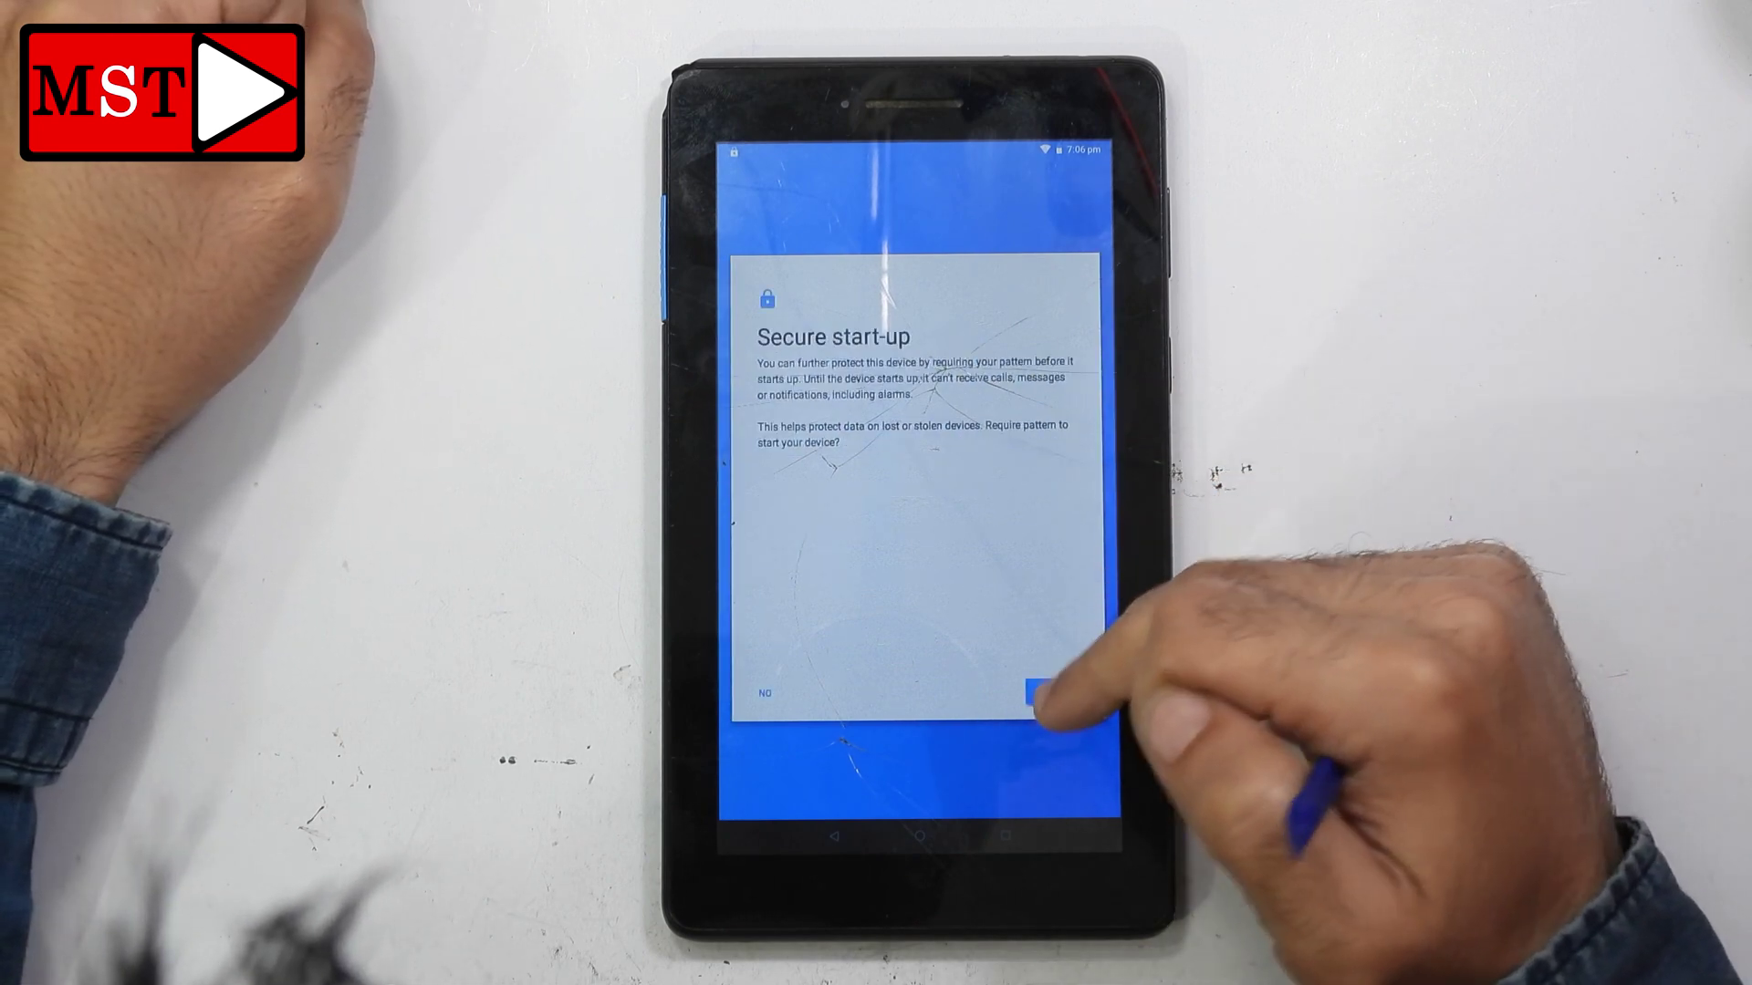
left_click(1053, 693)
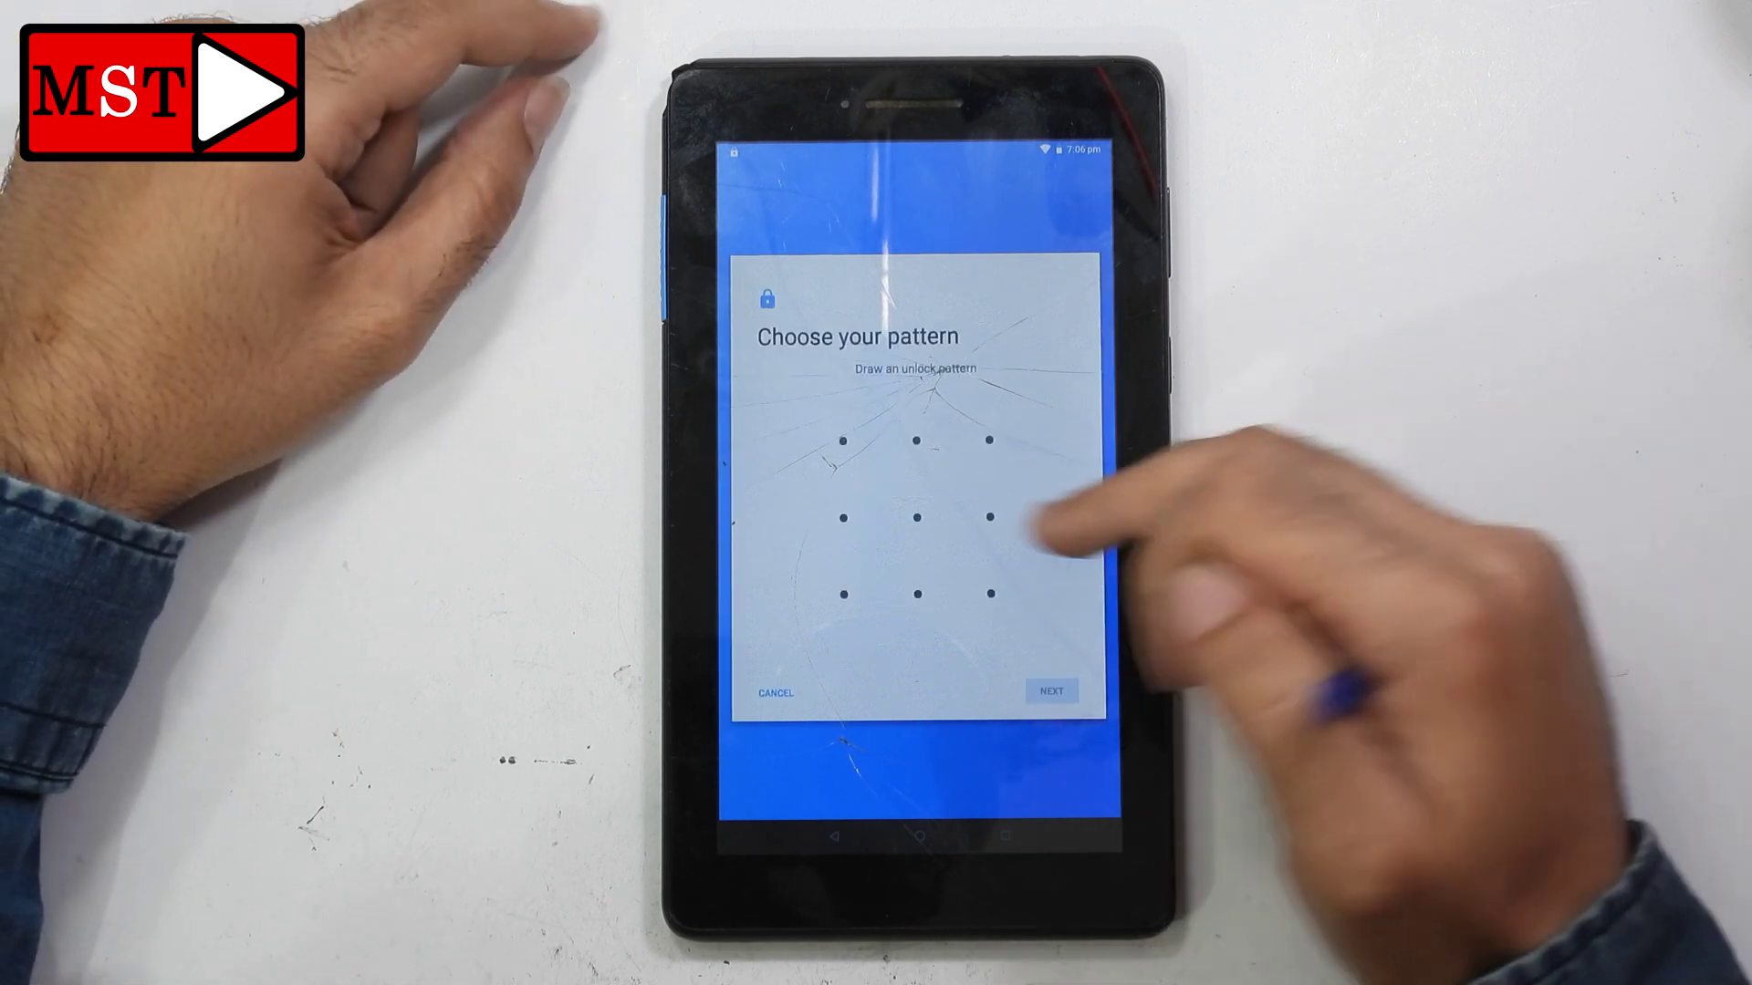
mouse_move(844, 439)
left_mouse_down()
mouse_move(829, 588)
mouse_move(986, 595)
left_mouse_up()
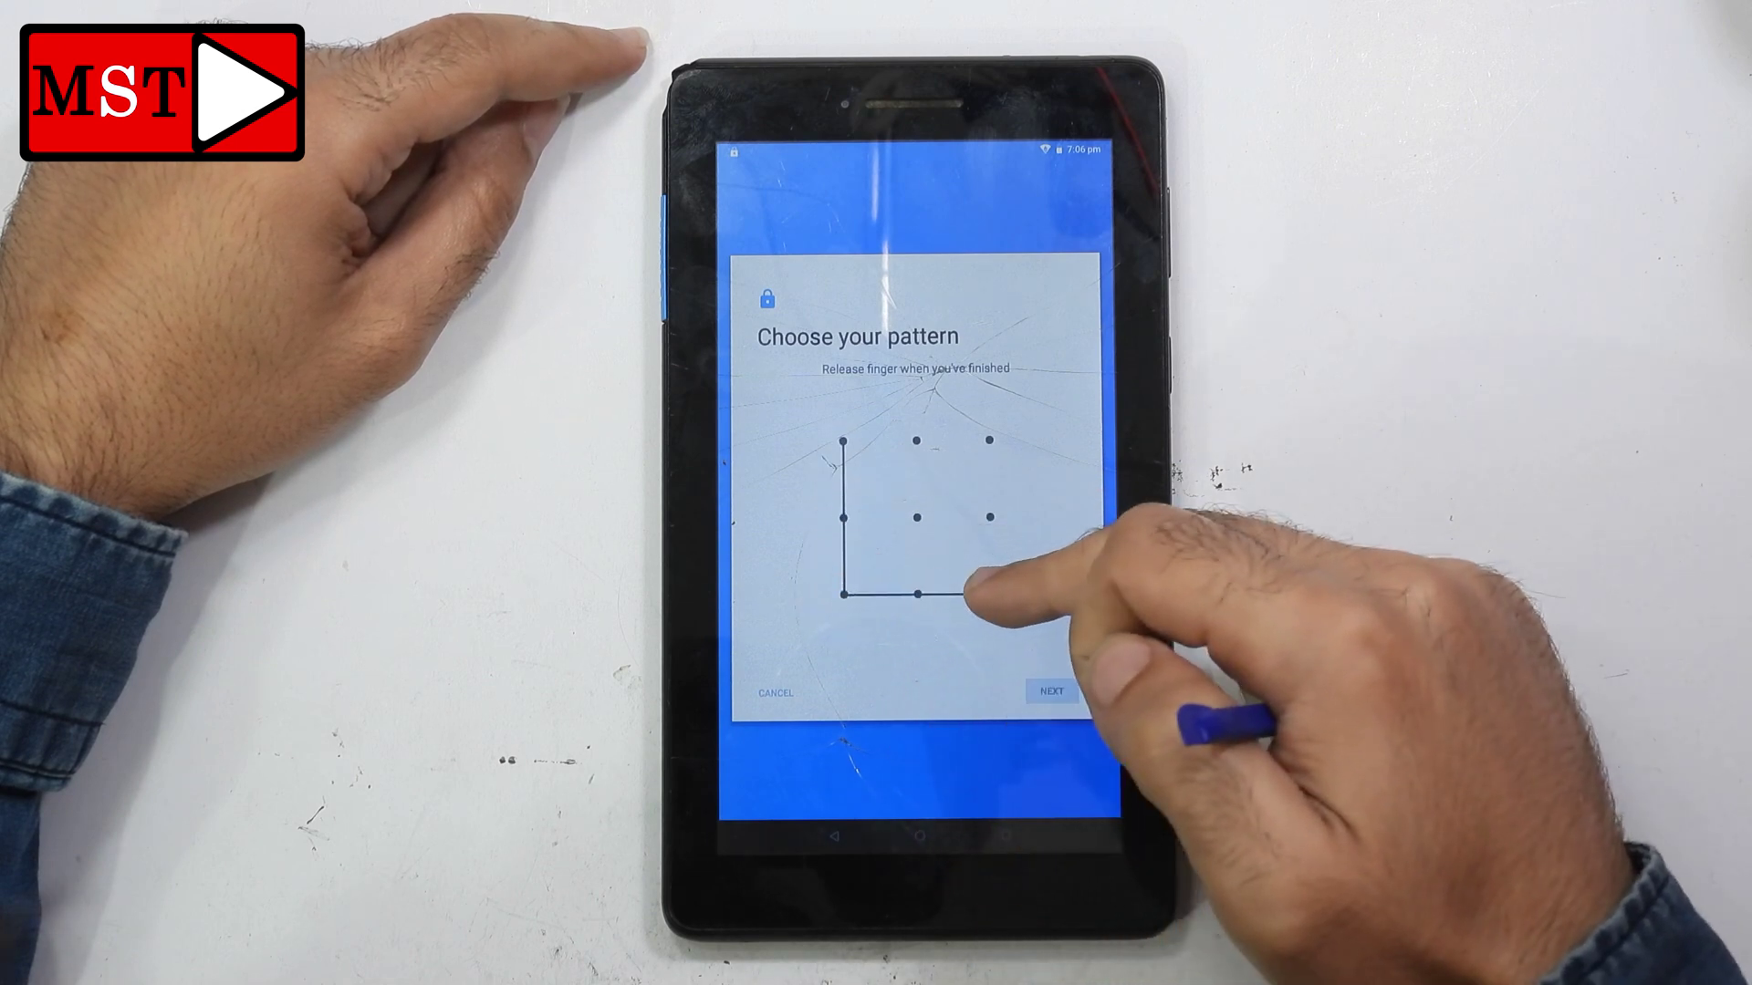
left_click(1051, 691)
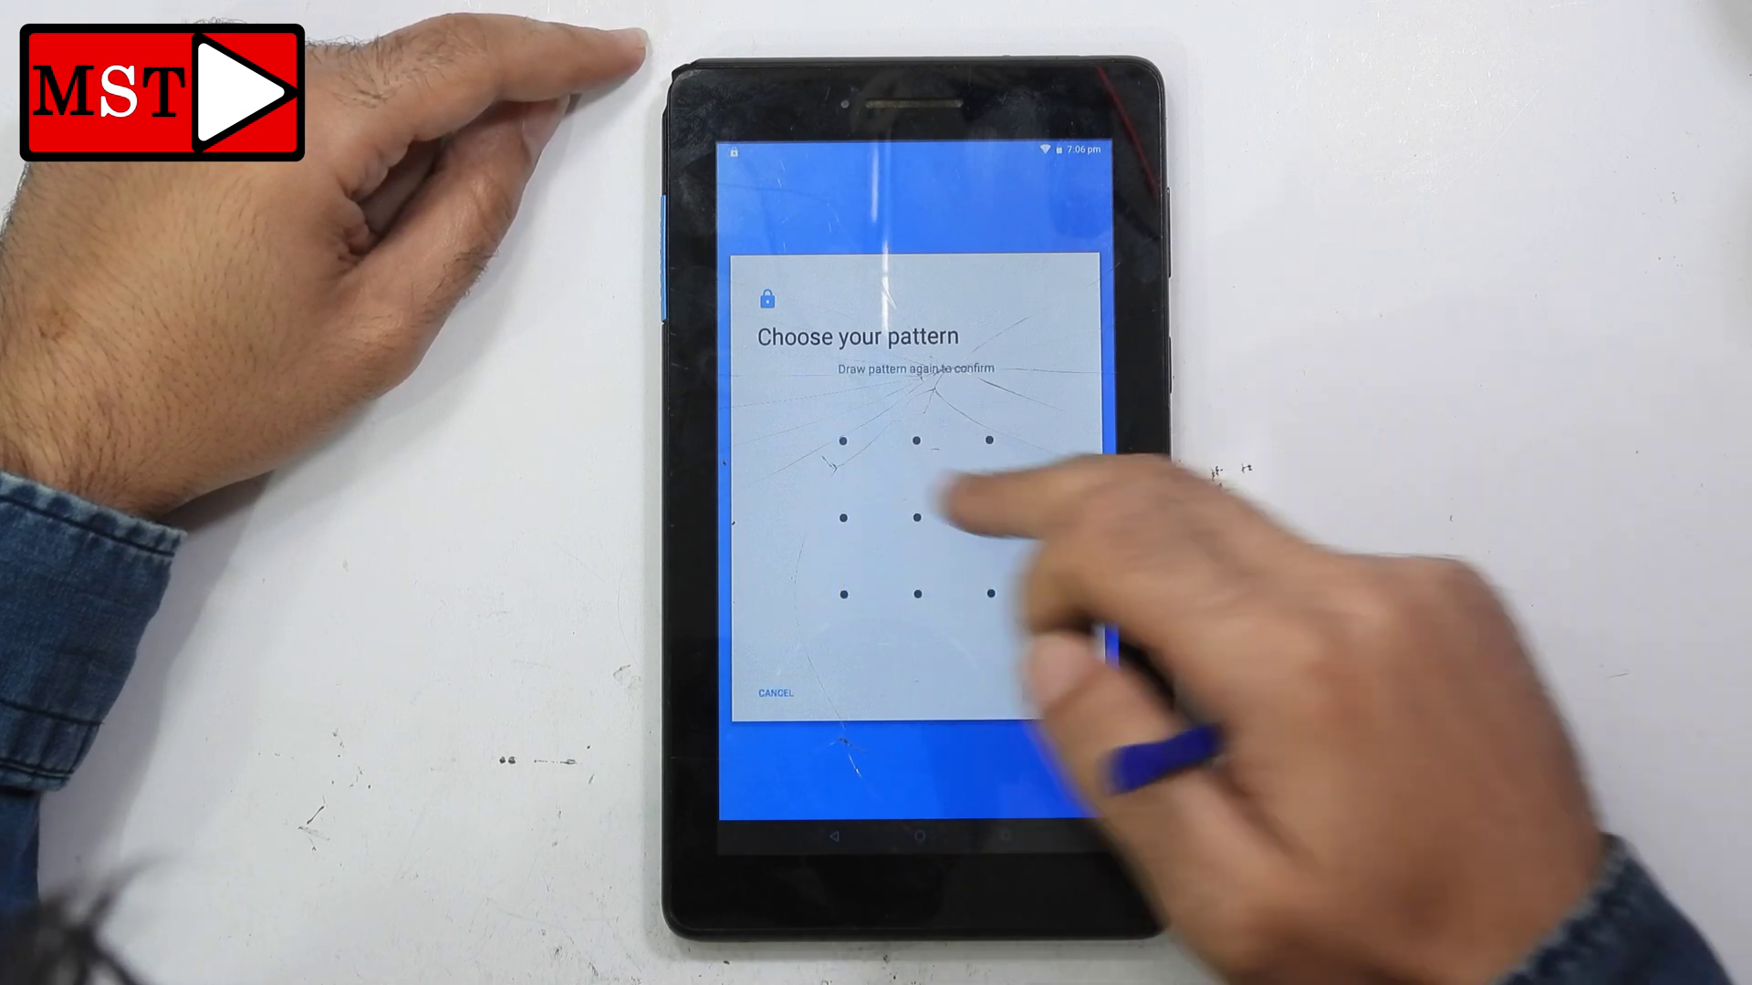
left_click_drag(843, 439, 993, 594)
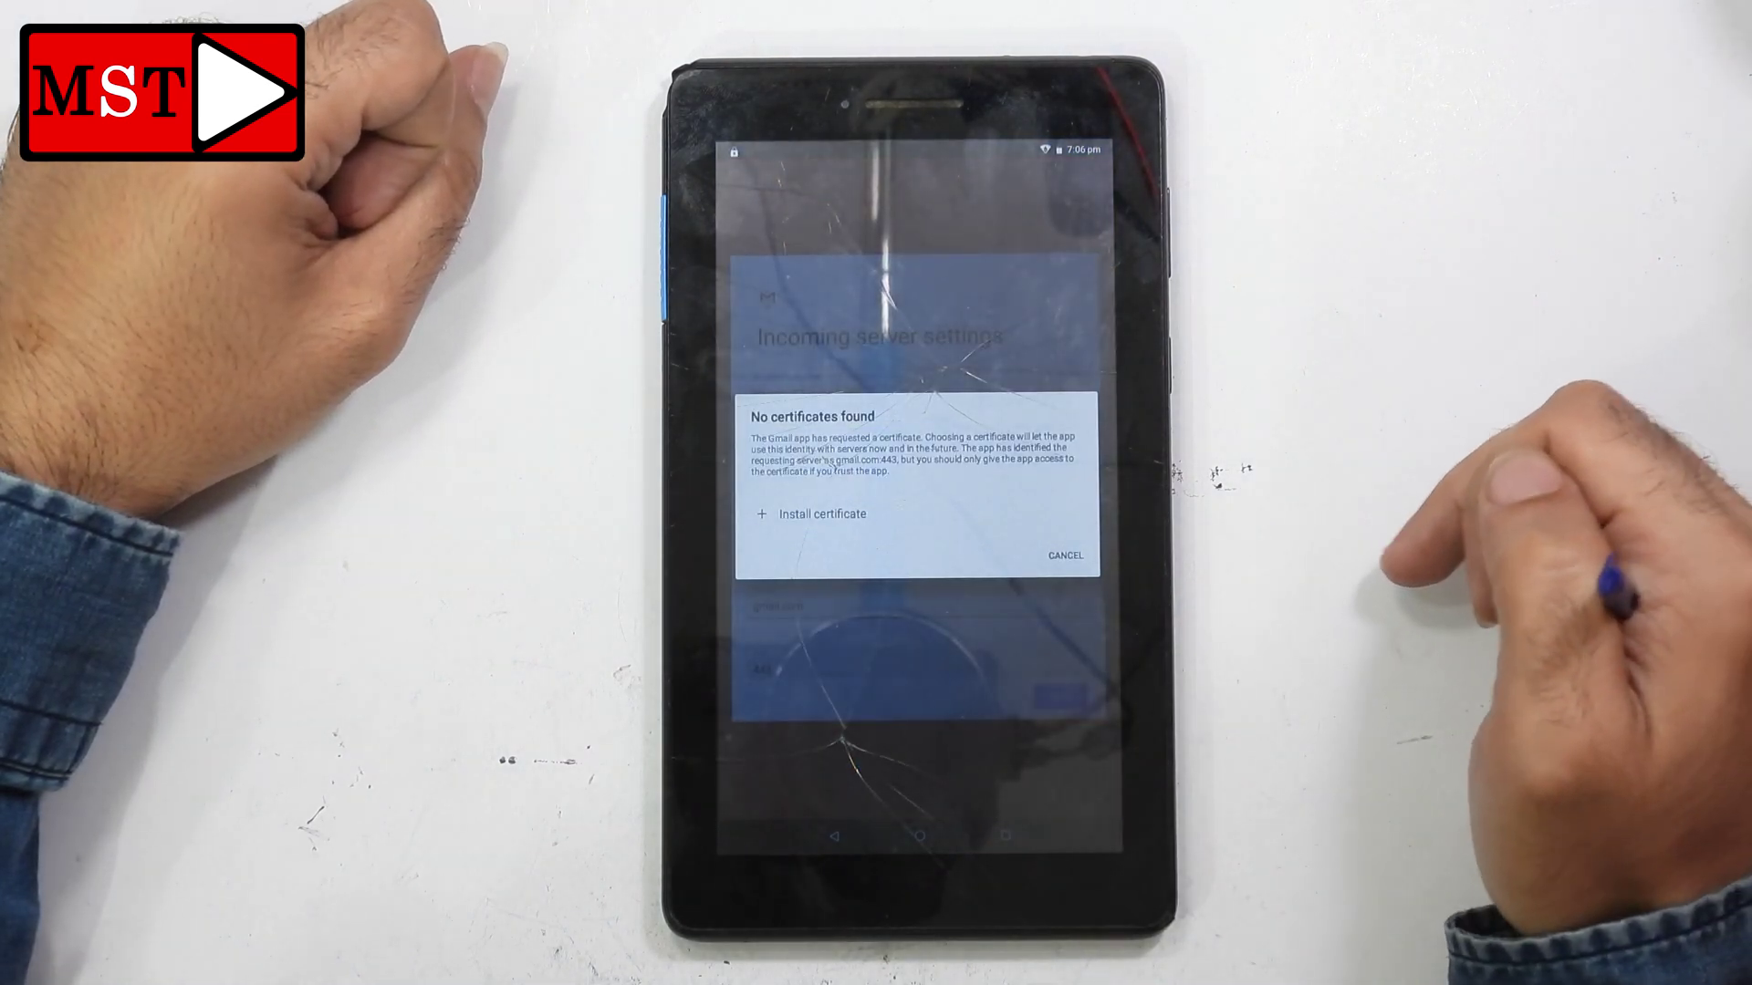
Step: Try installing an Exchange certificate, then dismiss the notice that no certificates exist
left_click(842, 512)
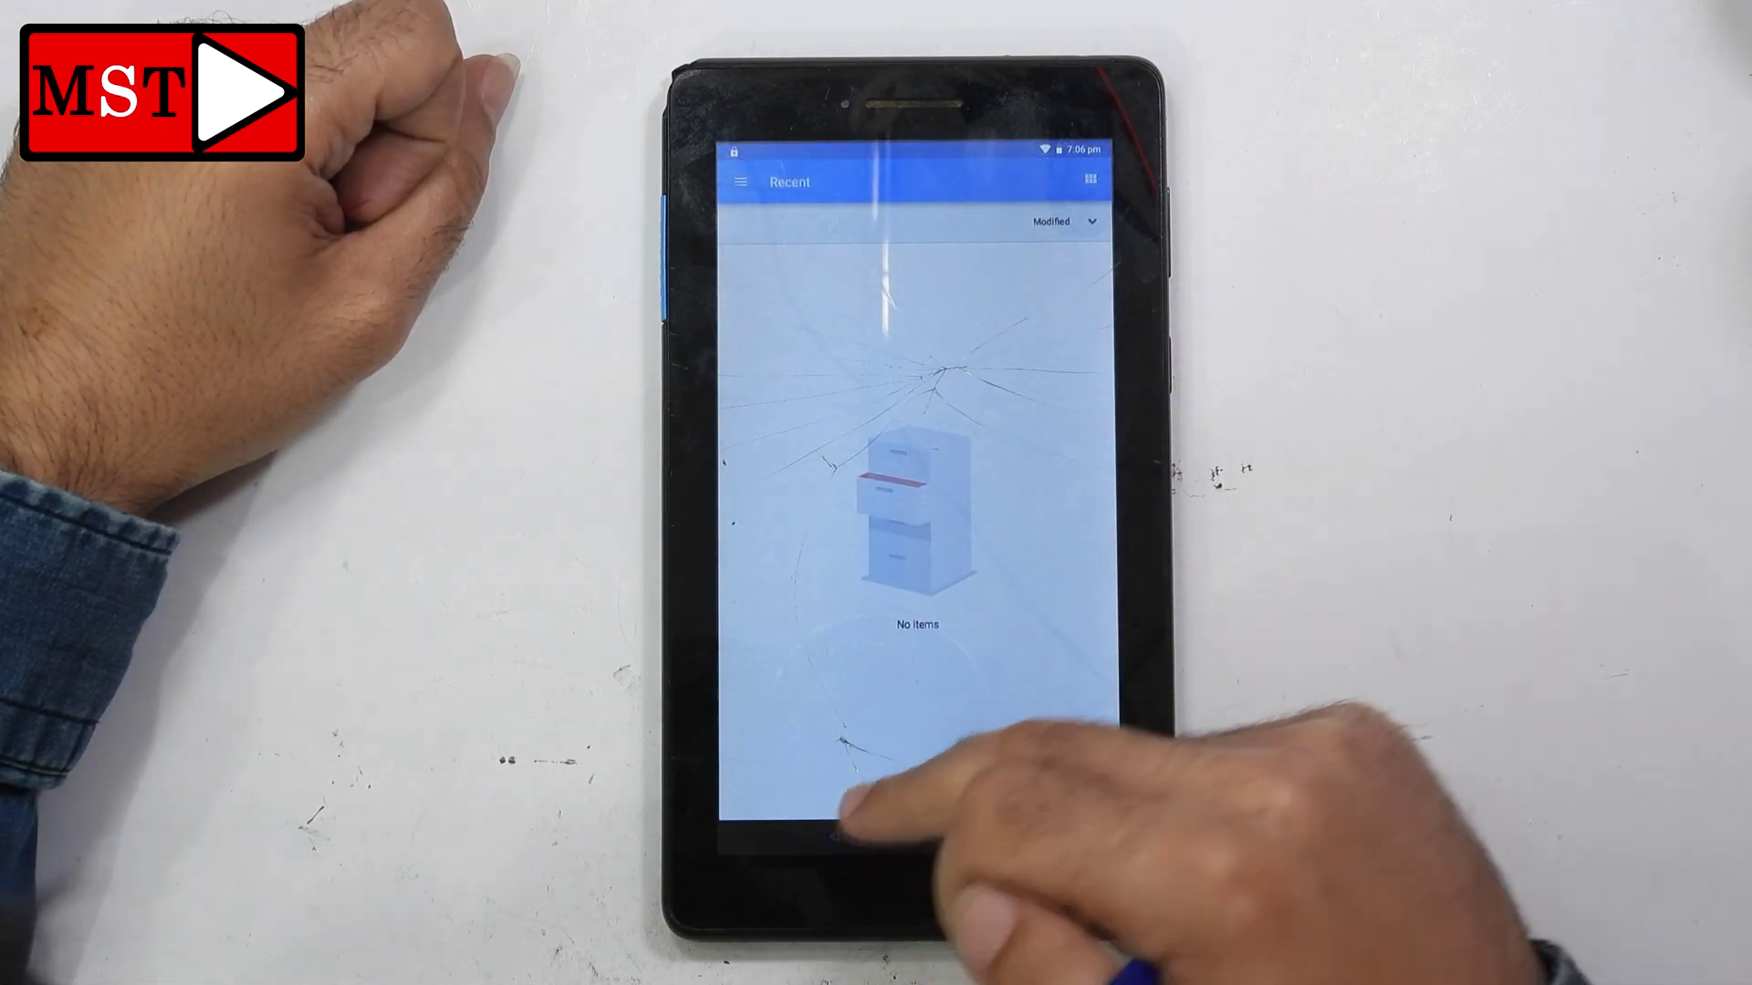
left_click(836, 835)
left_click(1052, 565)
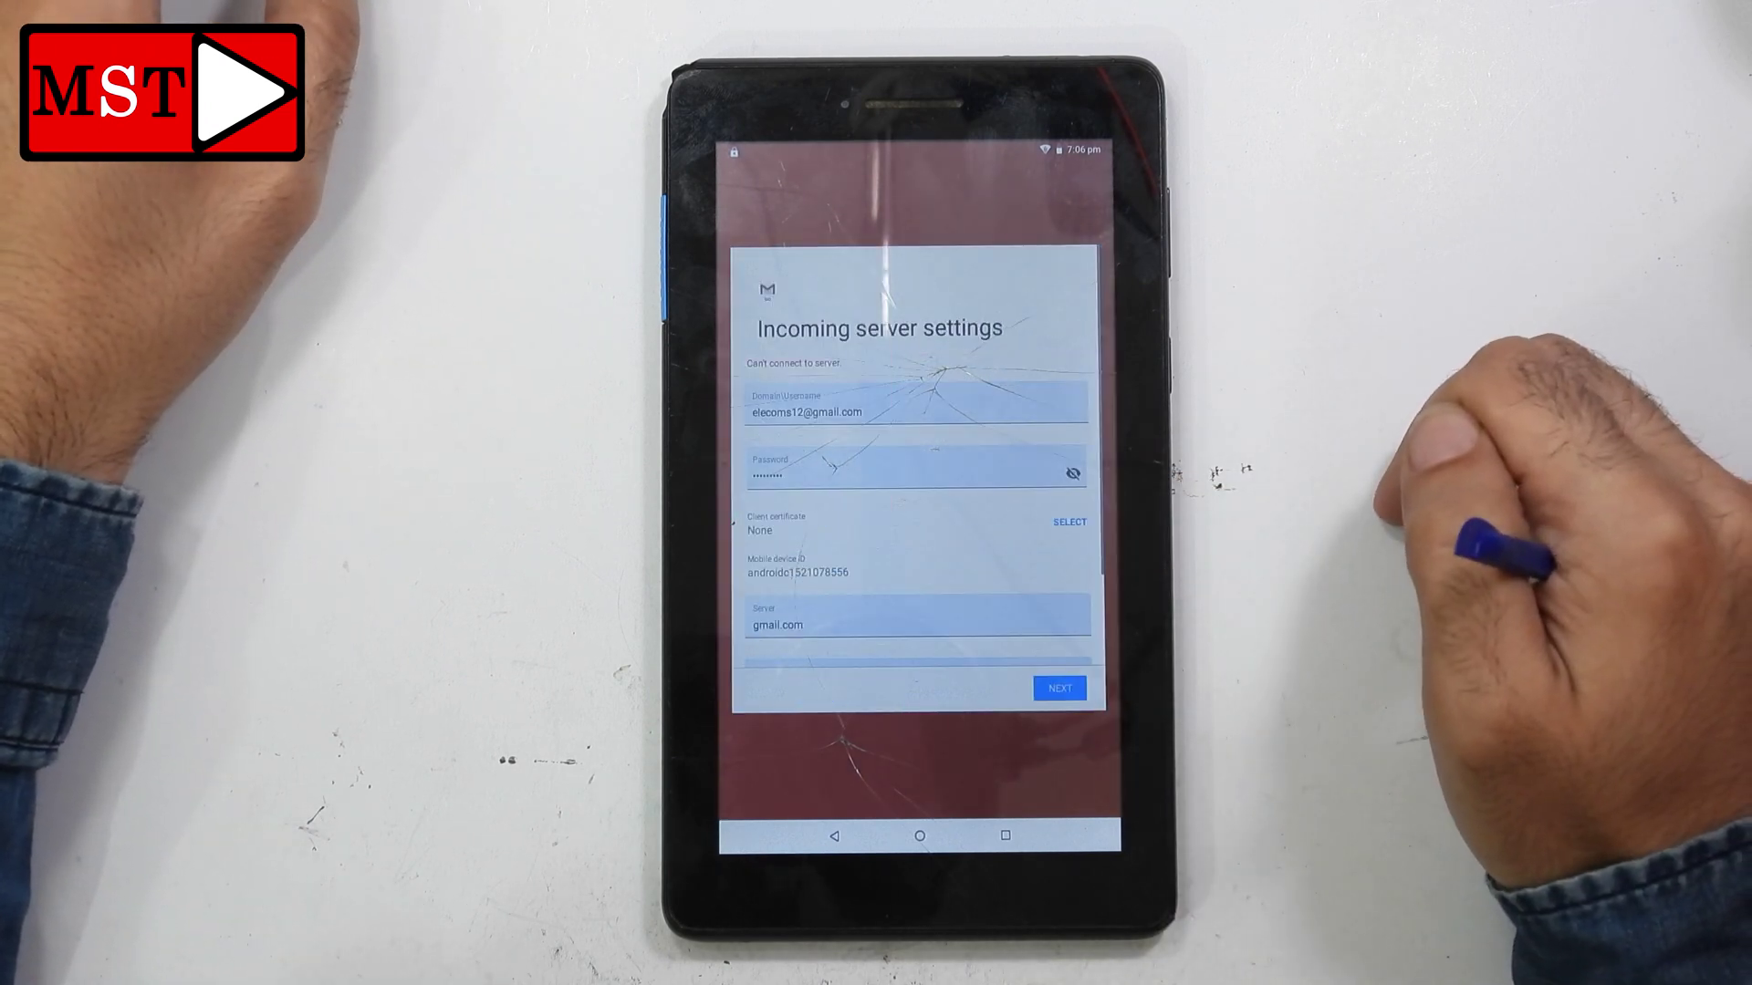
left_click_drag(958, 616, 959, 411)
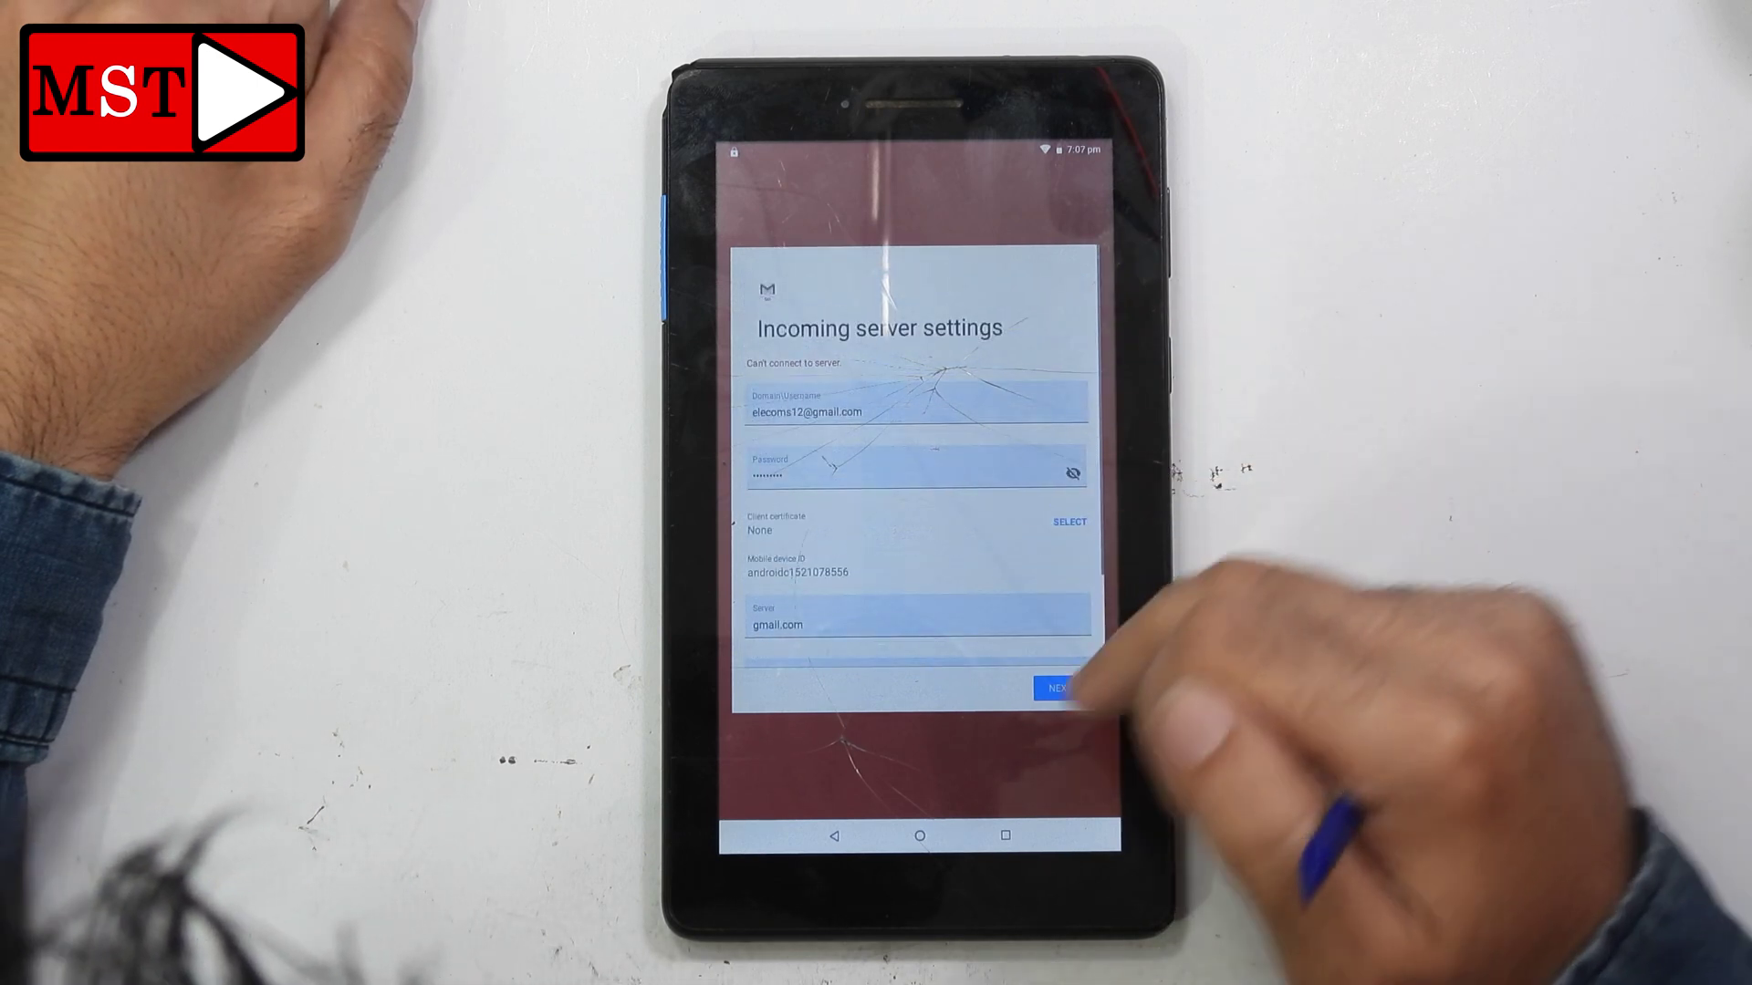
Step: Back out past the password and account-type screens to the email address entry screen
left_click(834, 836)
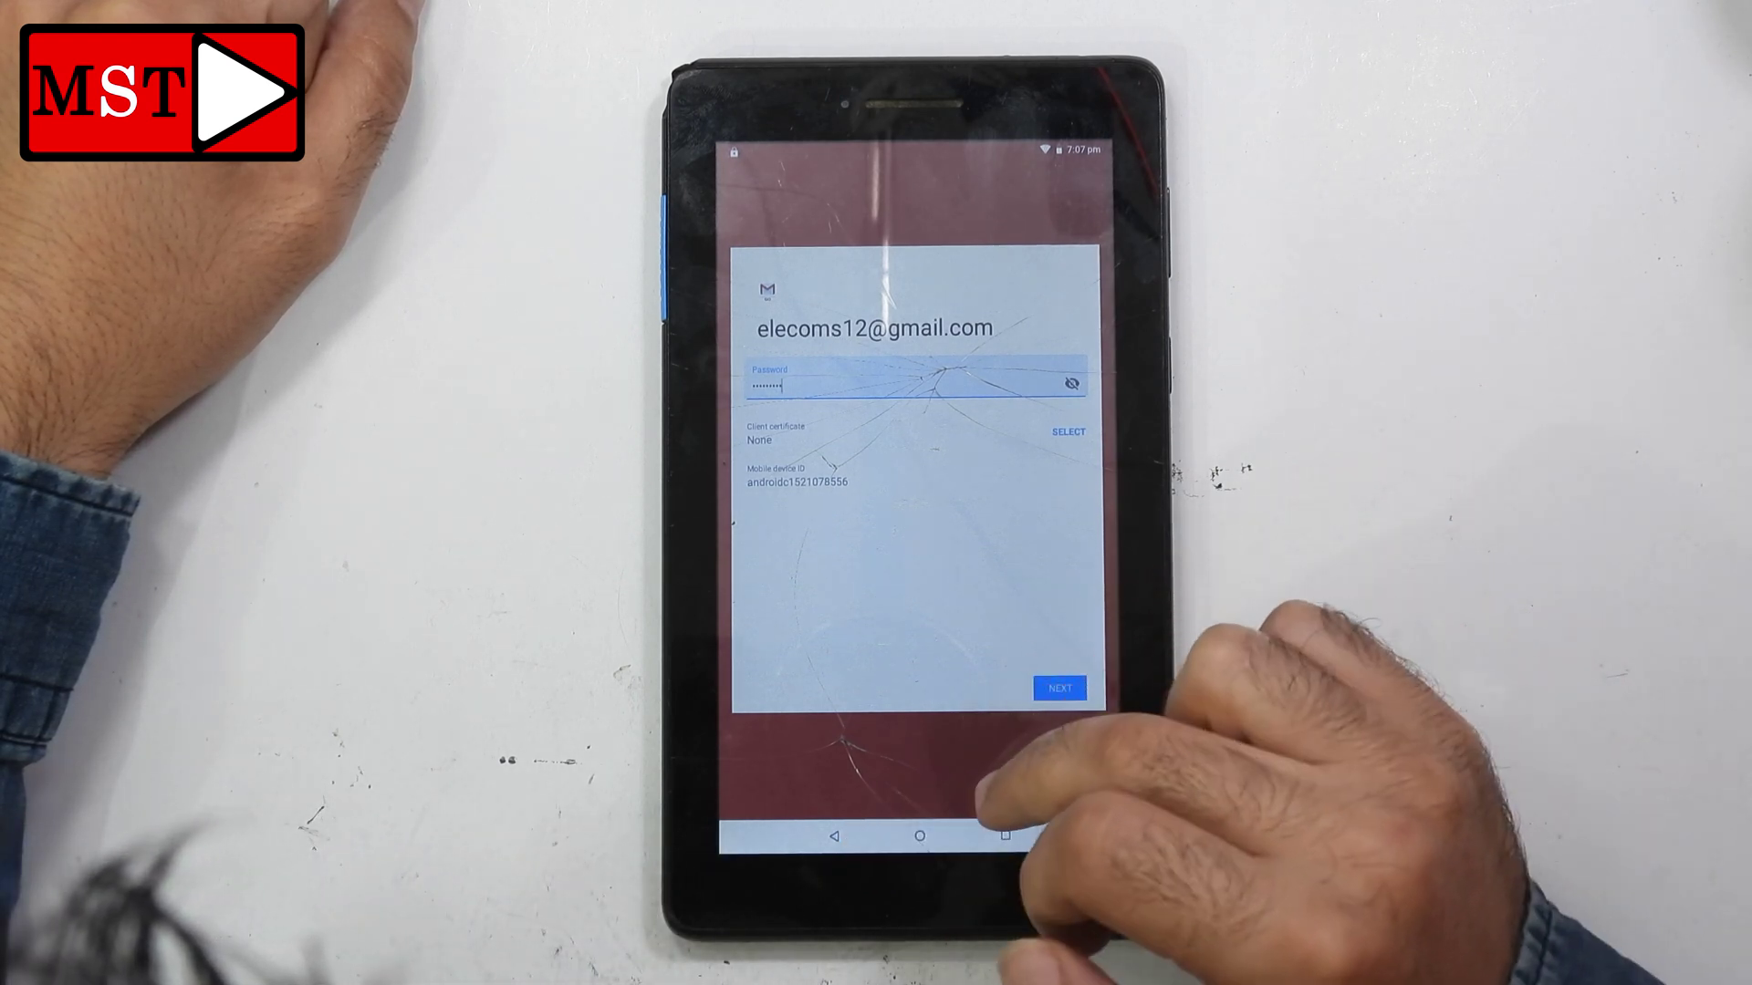
left_click(1060, 687)
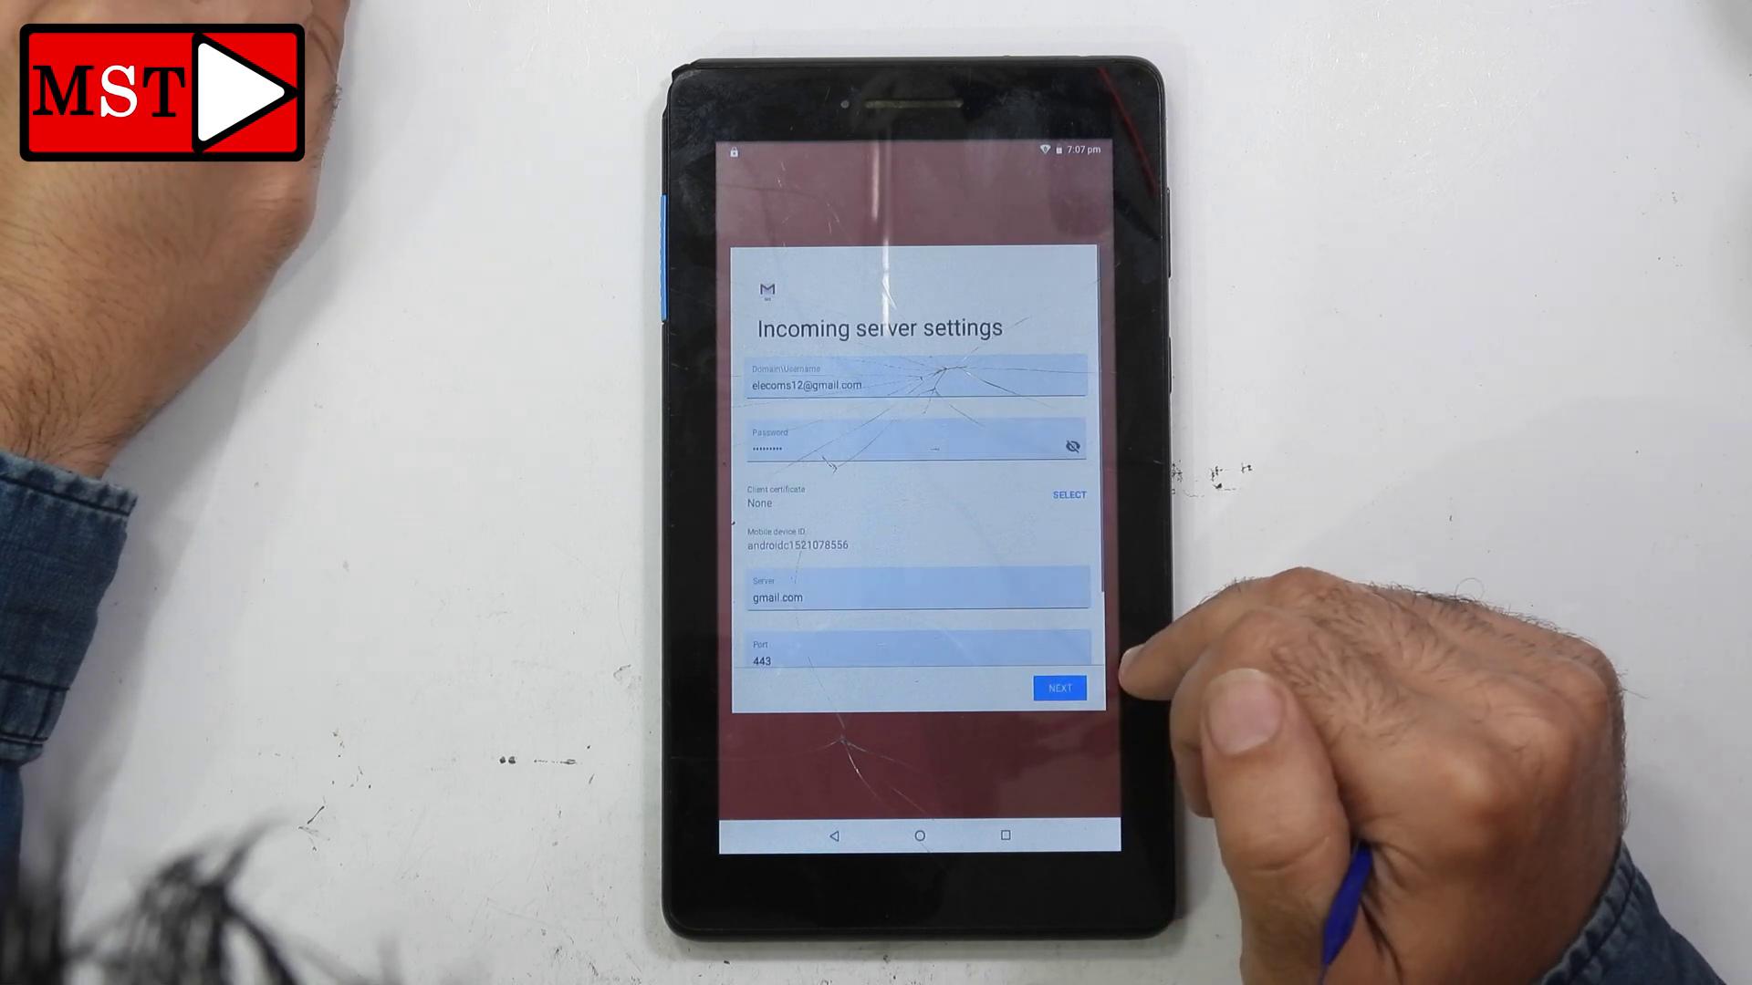
left_click(834, 836)
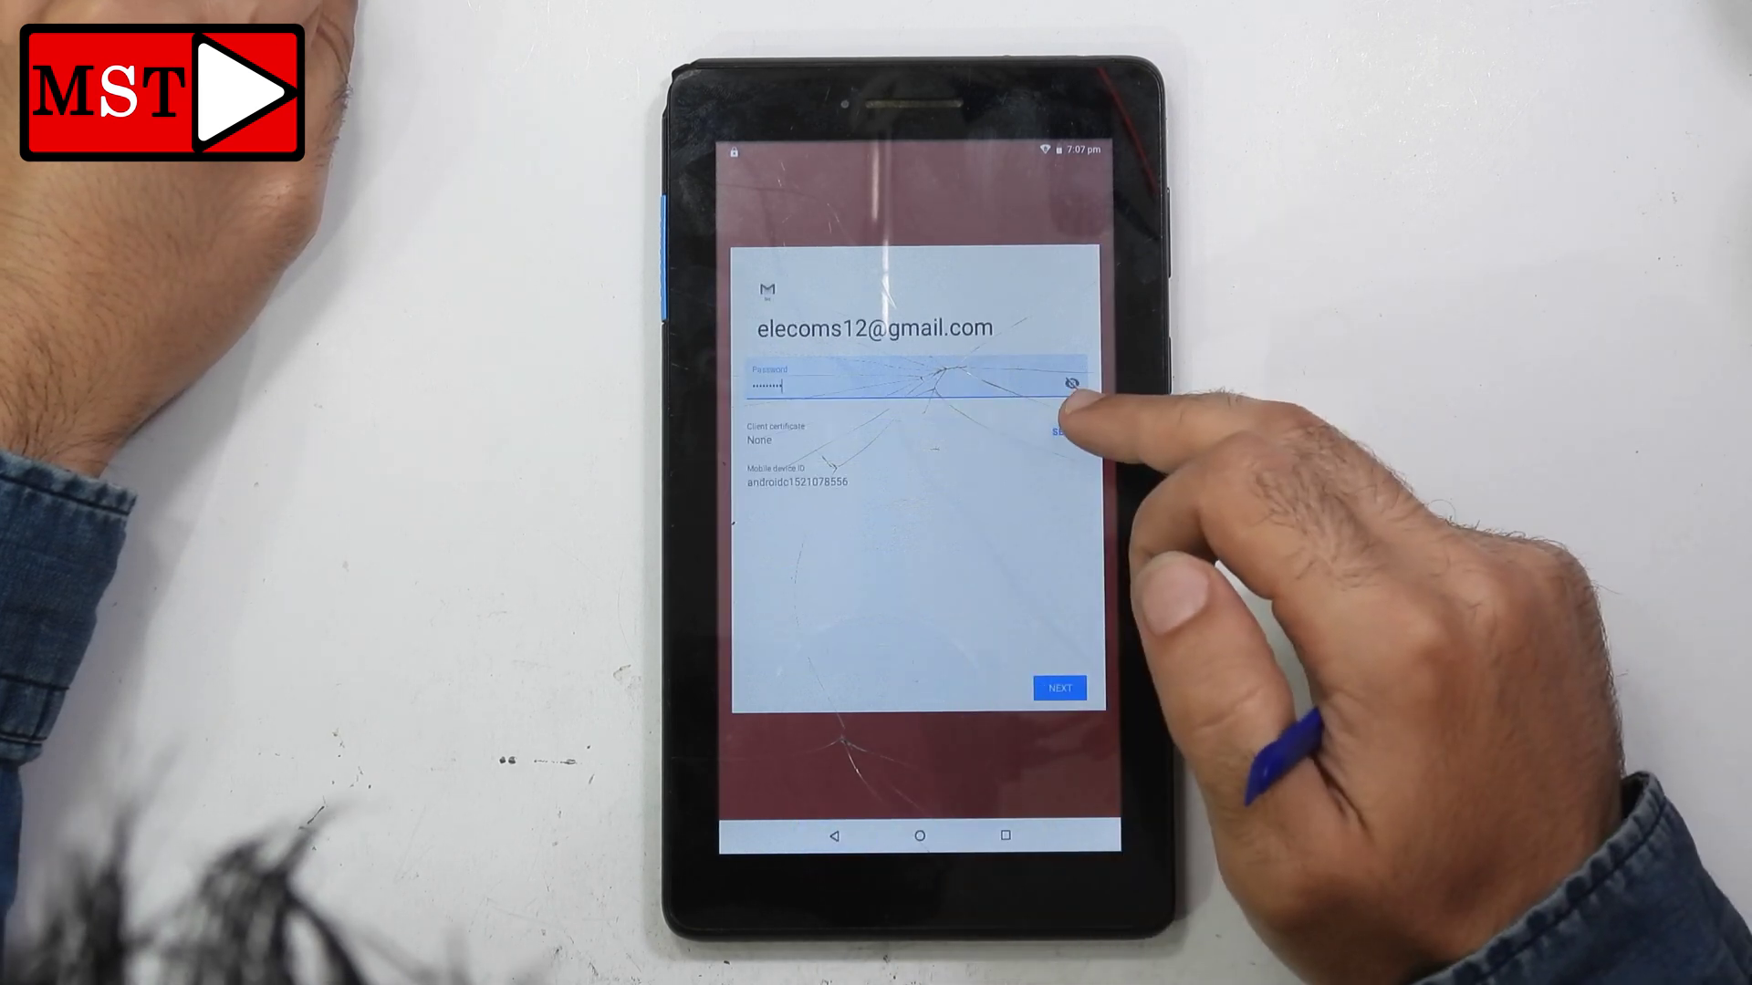
left_click(833, 836)
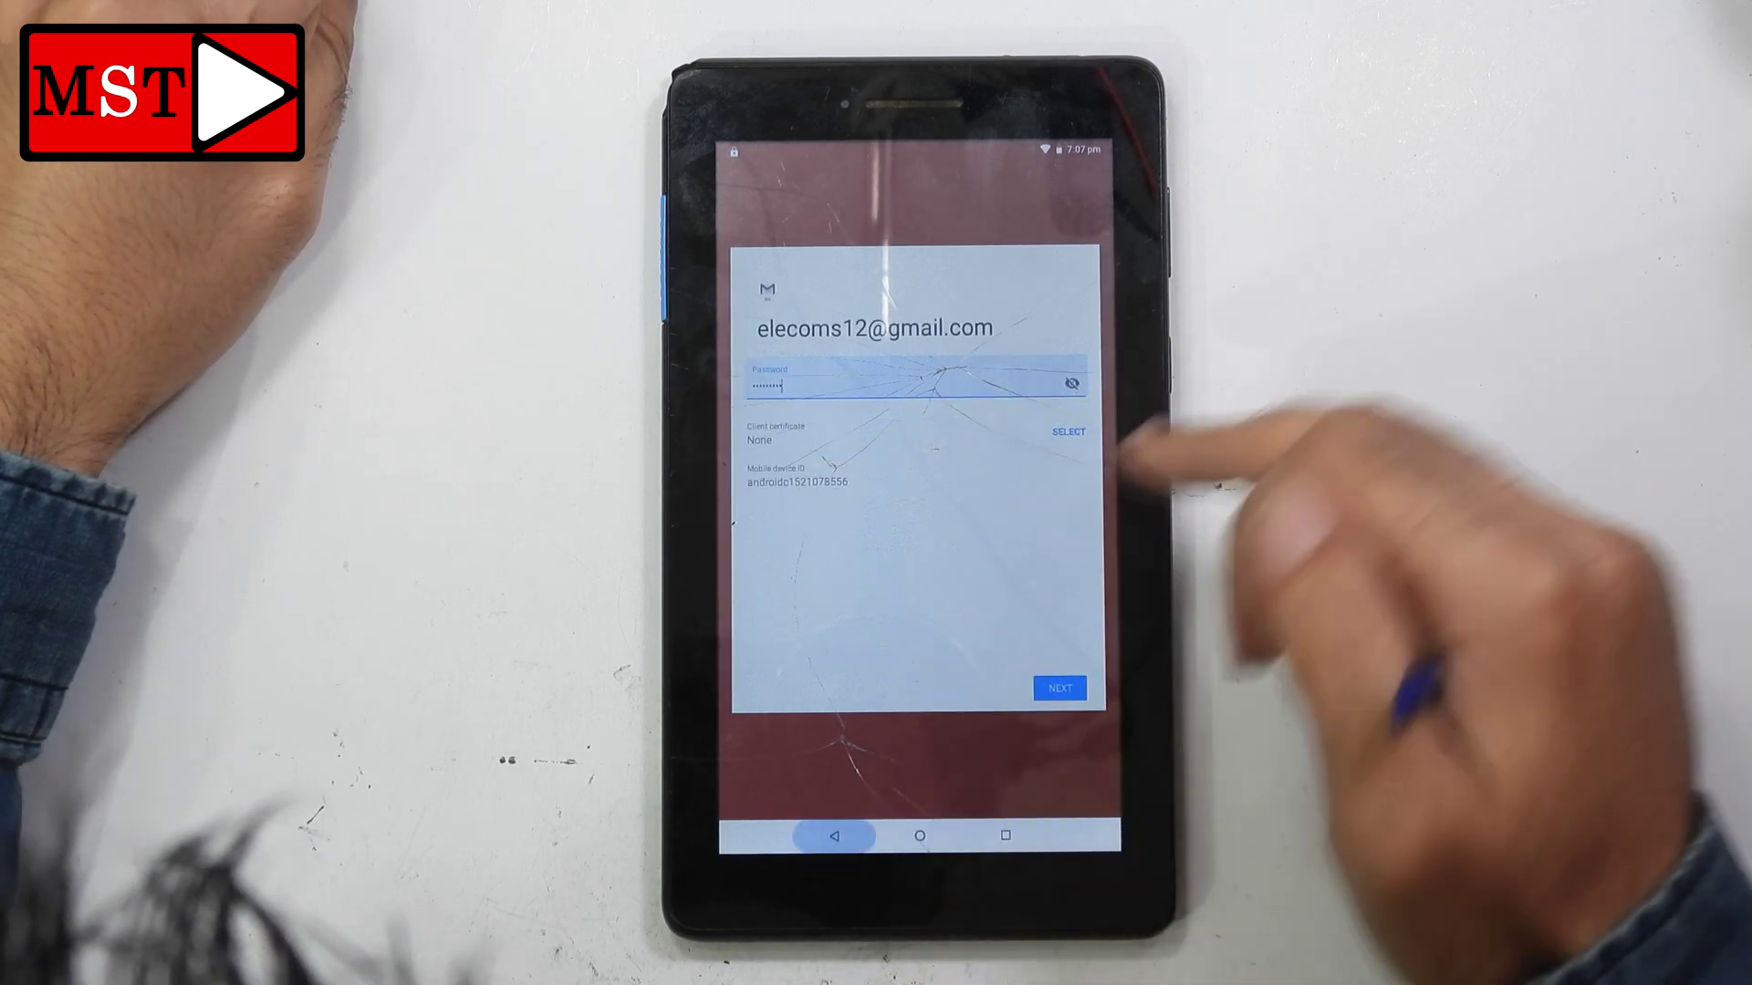
left_click(833, 836)
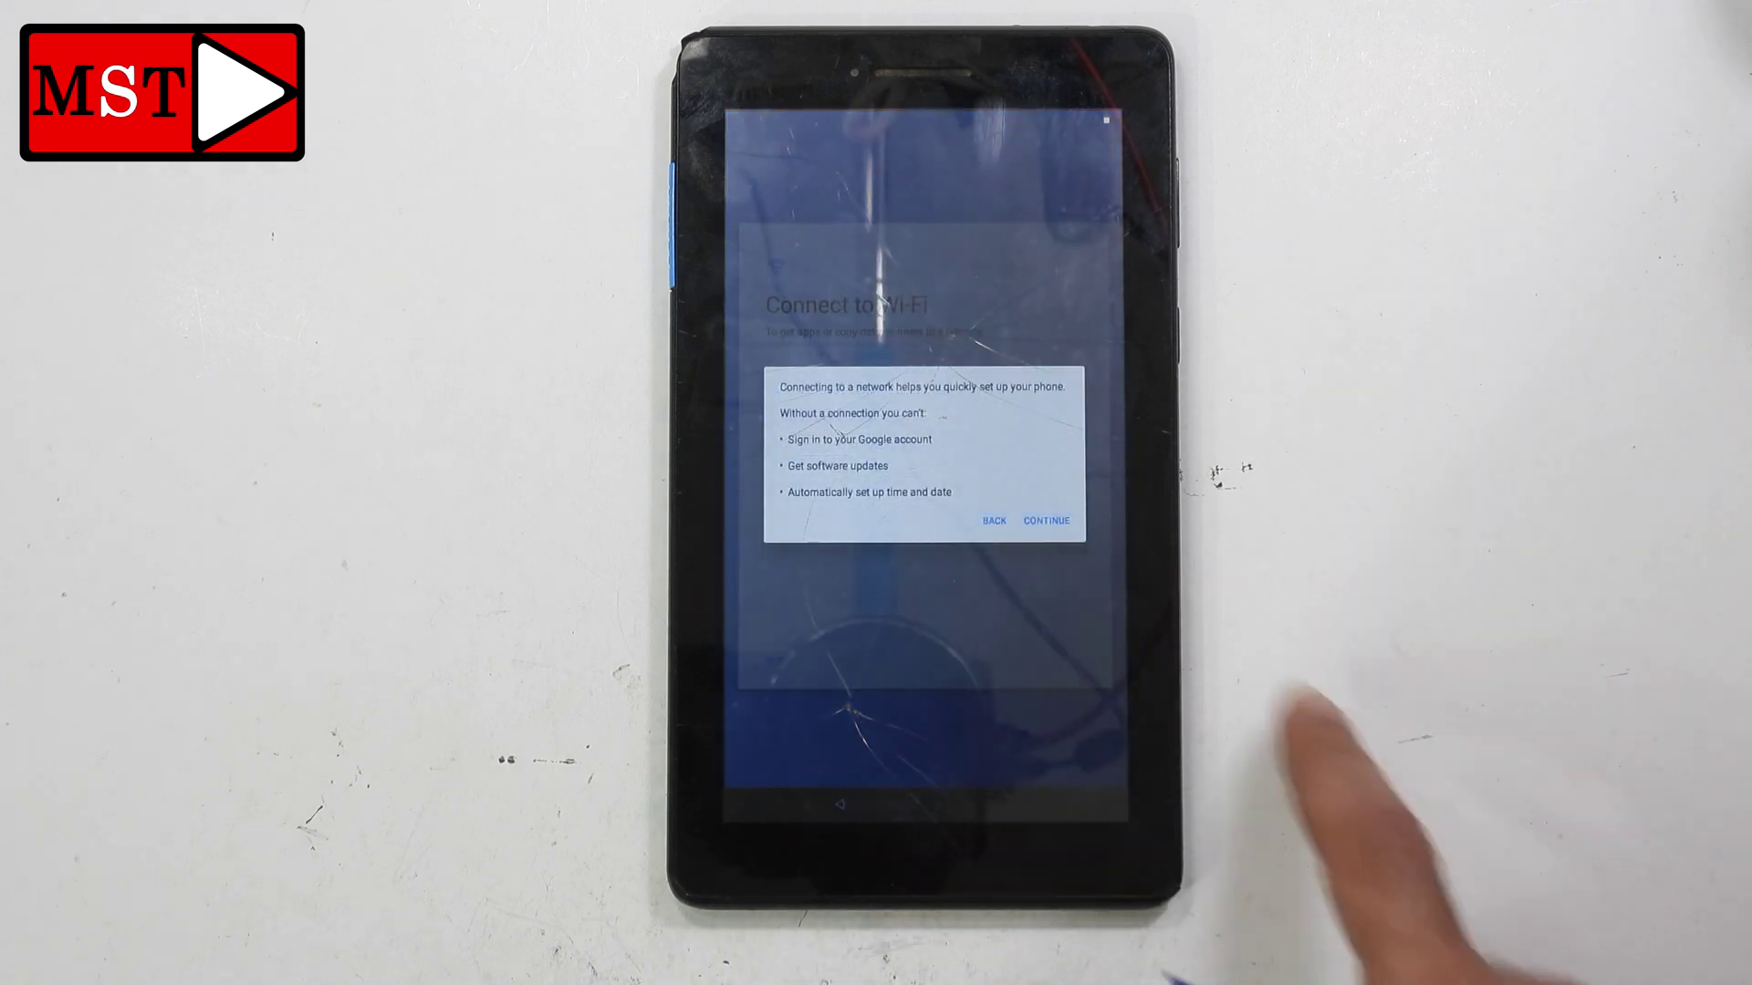
Step: Continue setup without a network connection and skip the name and screen lock steps
left_click(1046, 521)
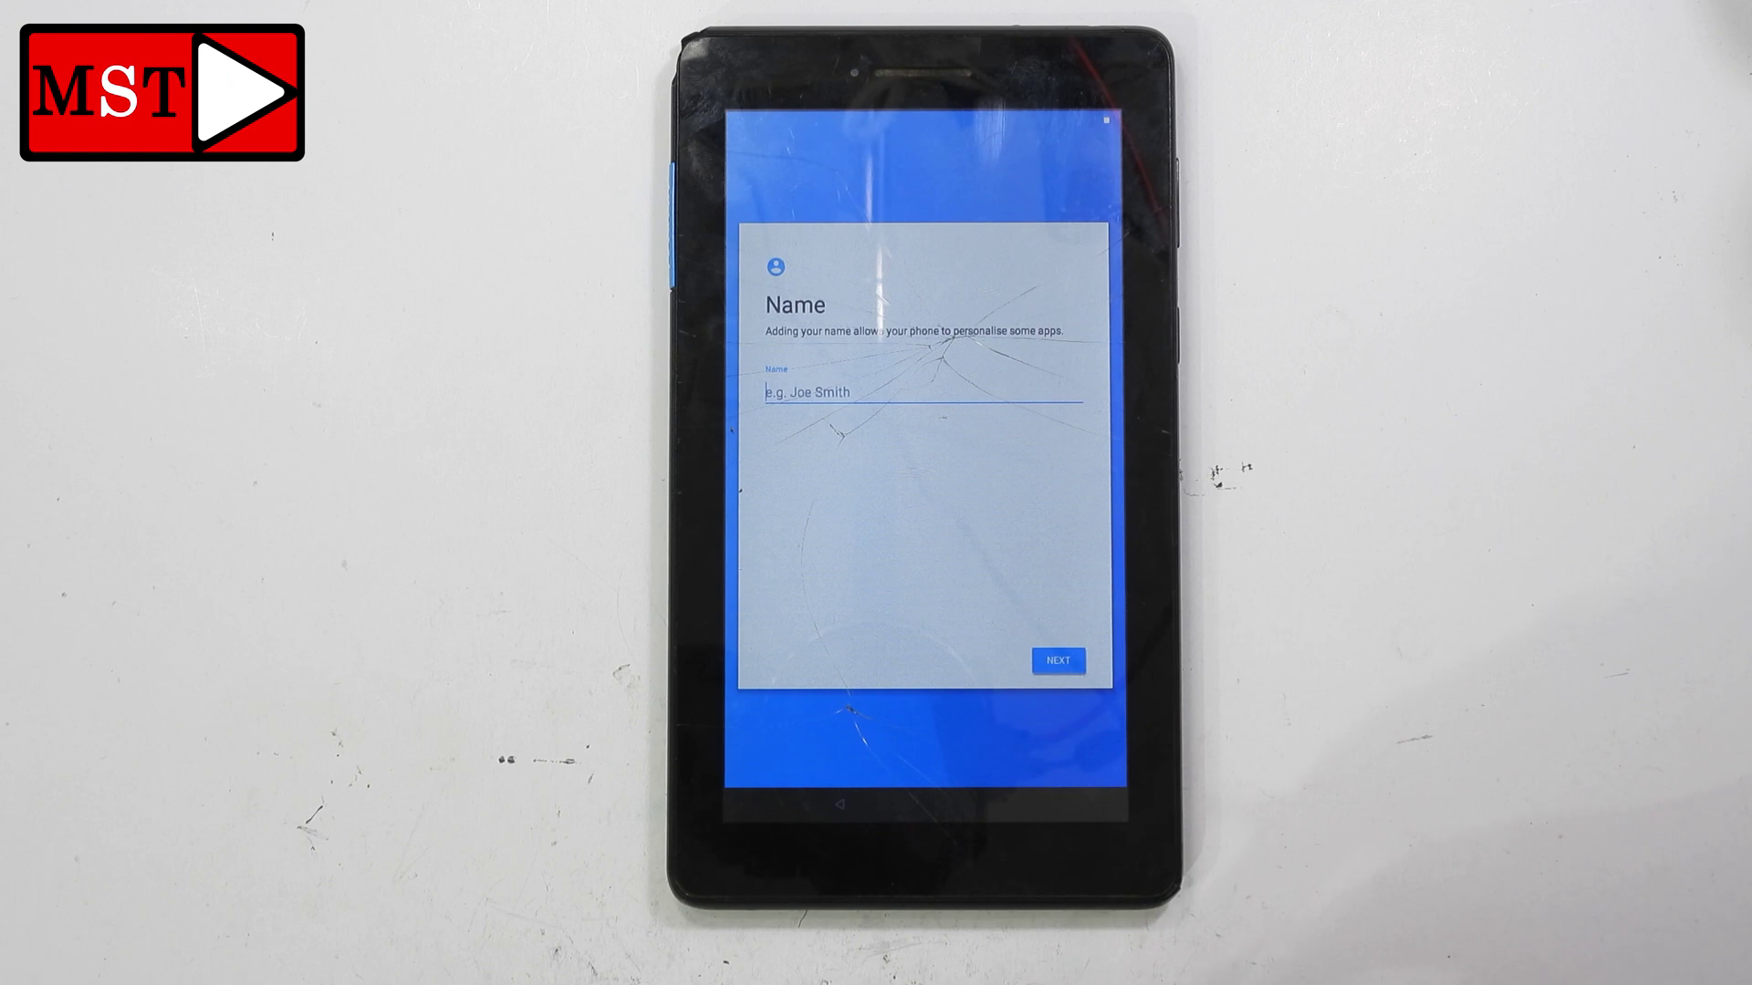
left_click(958, 514)
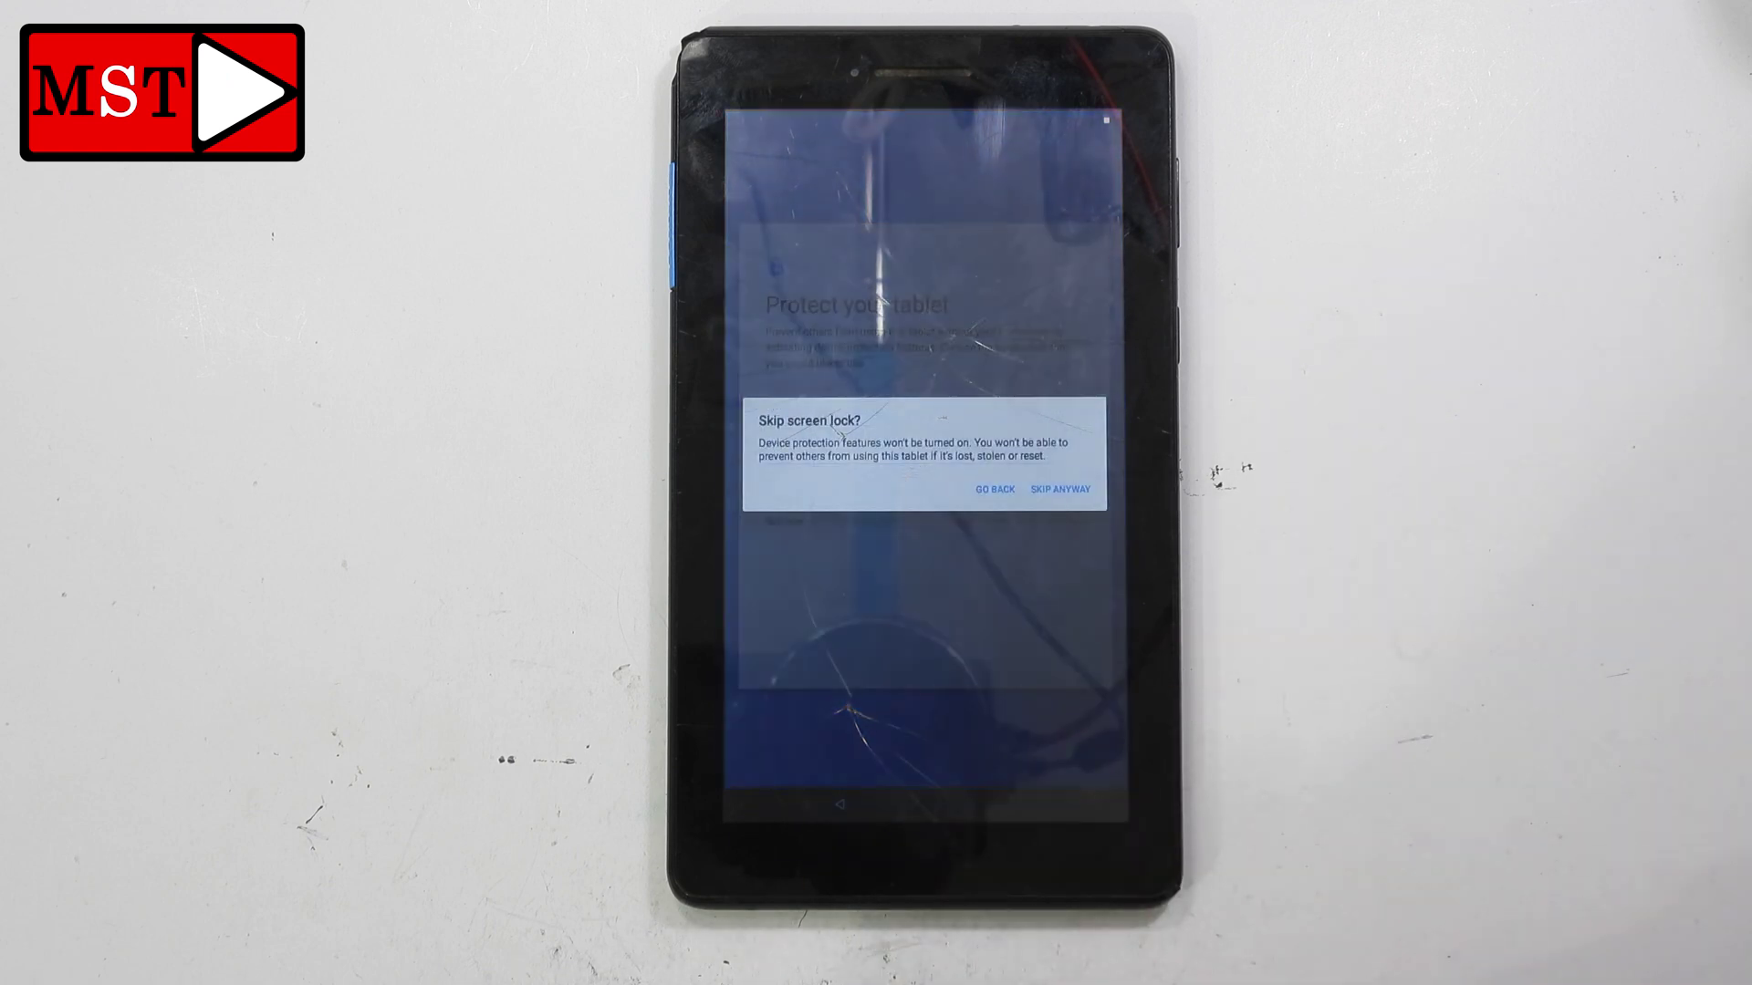